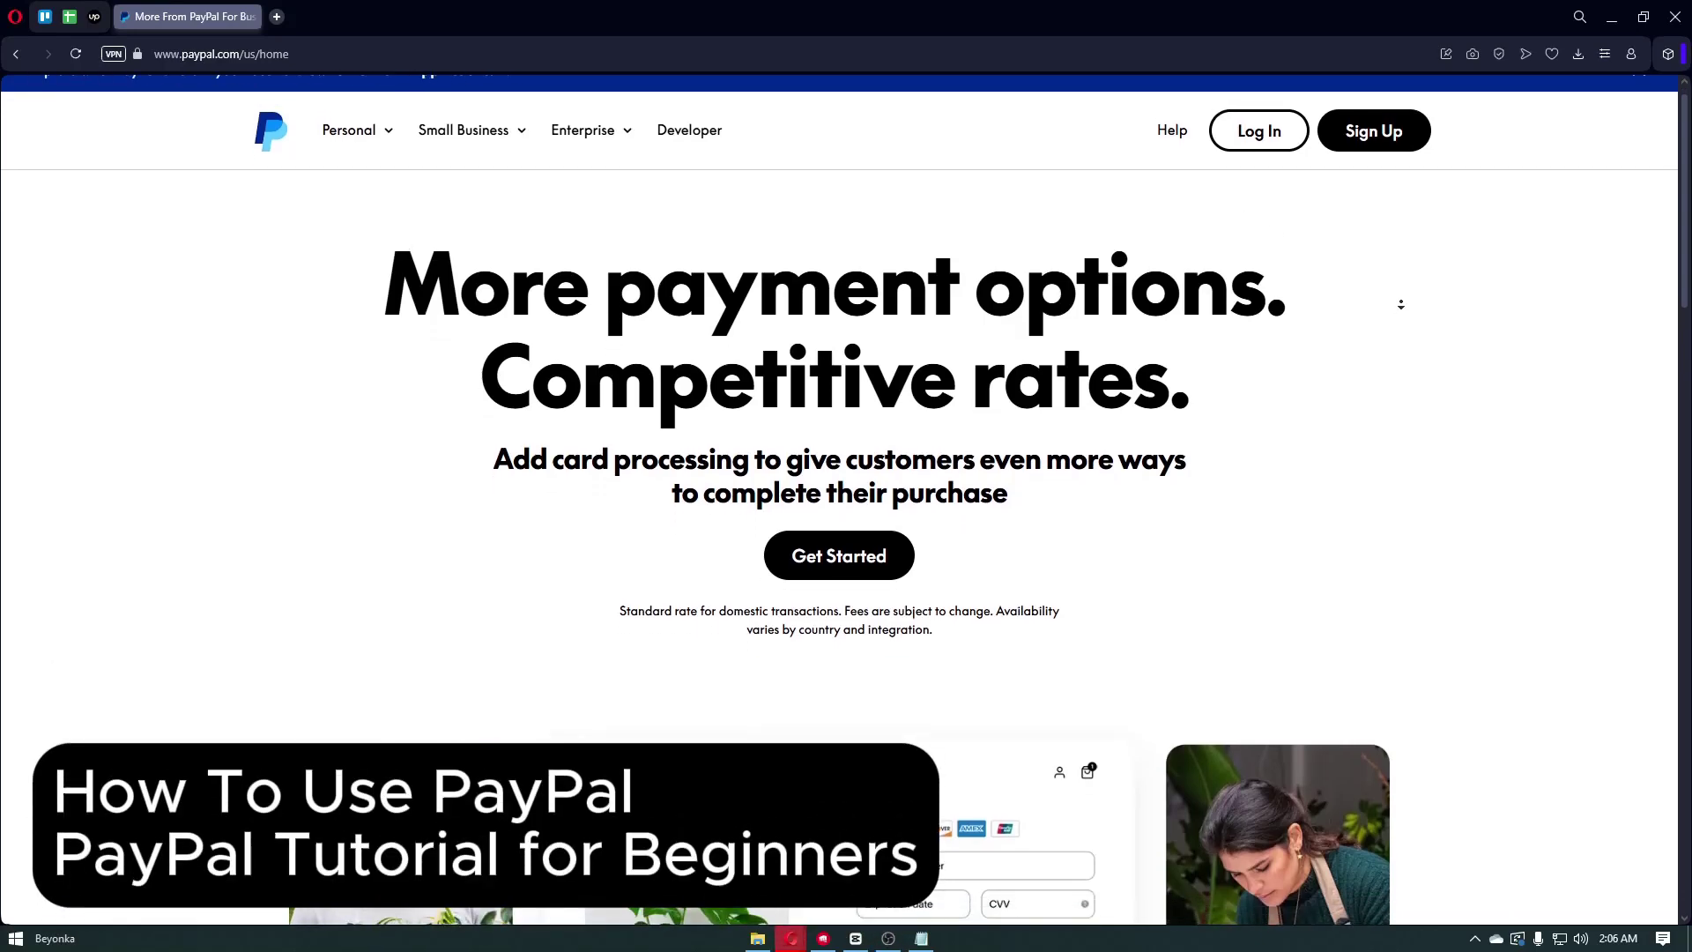
Scroll through the PayPal homepage to browse its features from top to bottom
scroll(1401, 304, down, 2)
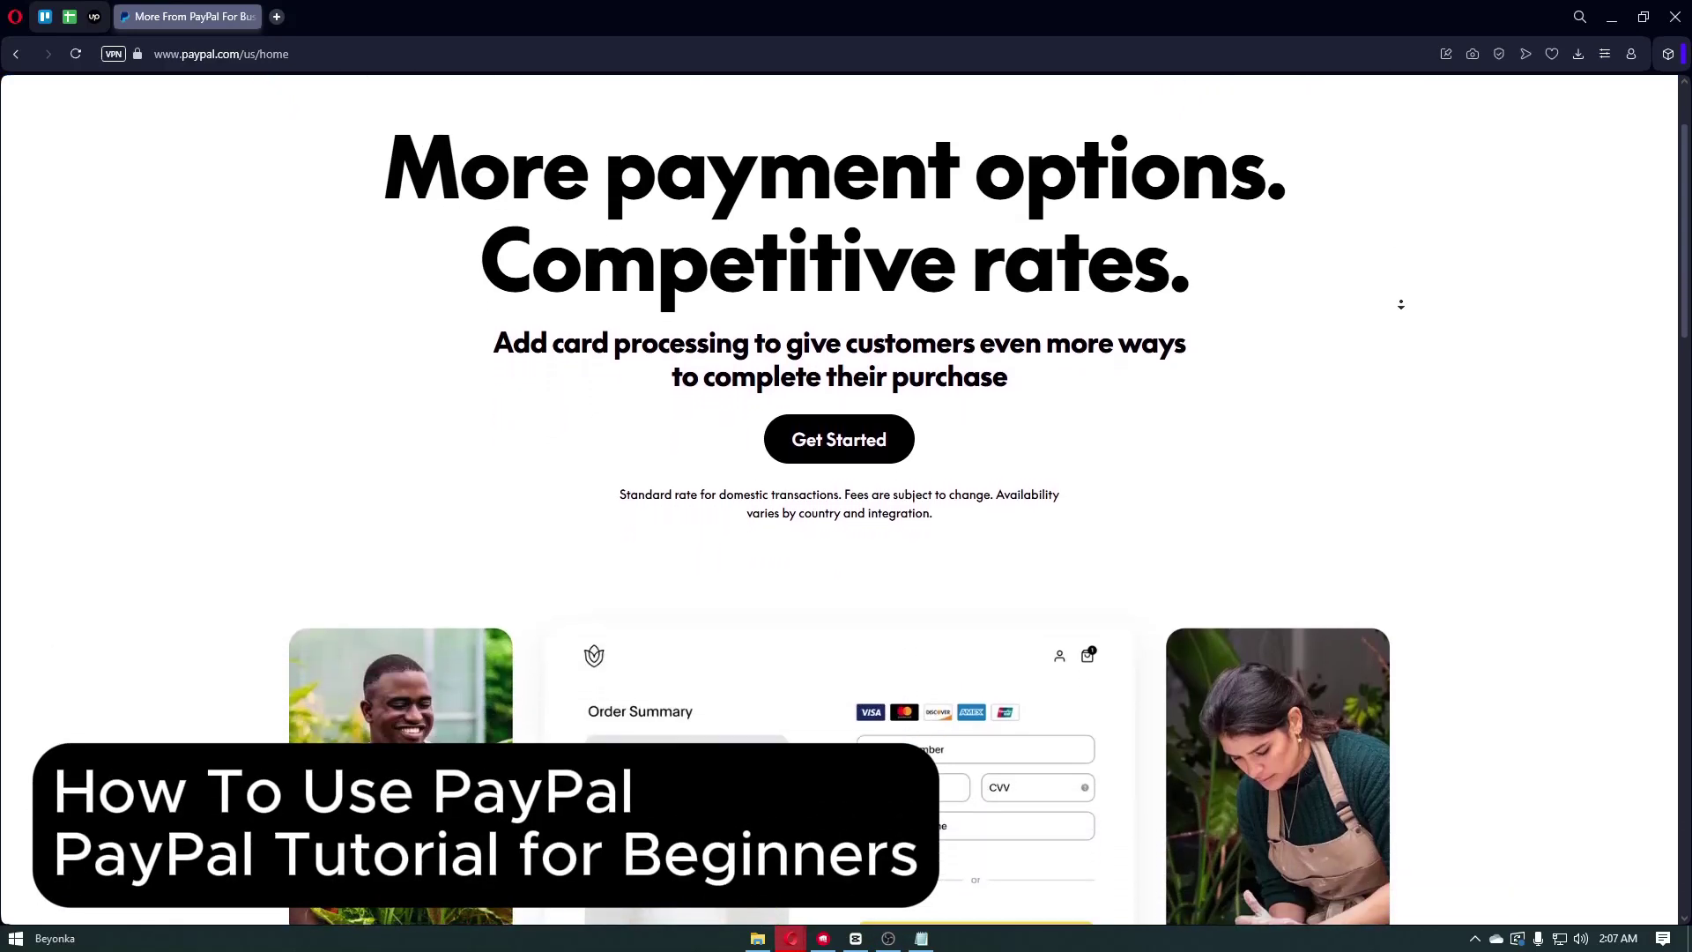
scroll(1402, 304, down, 2)
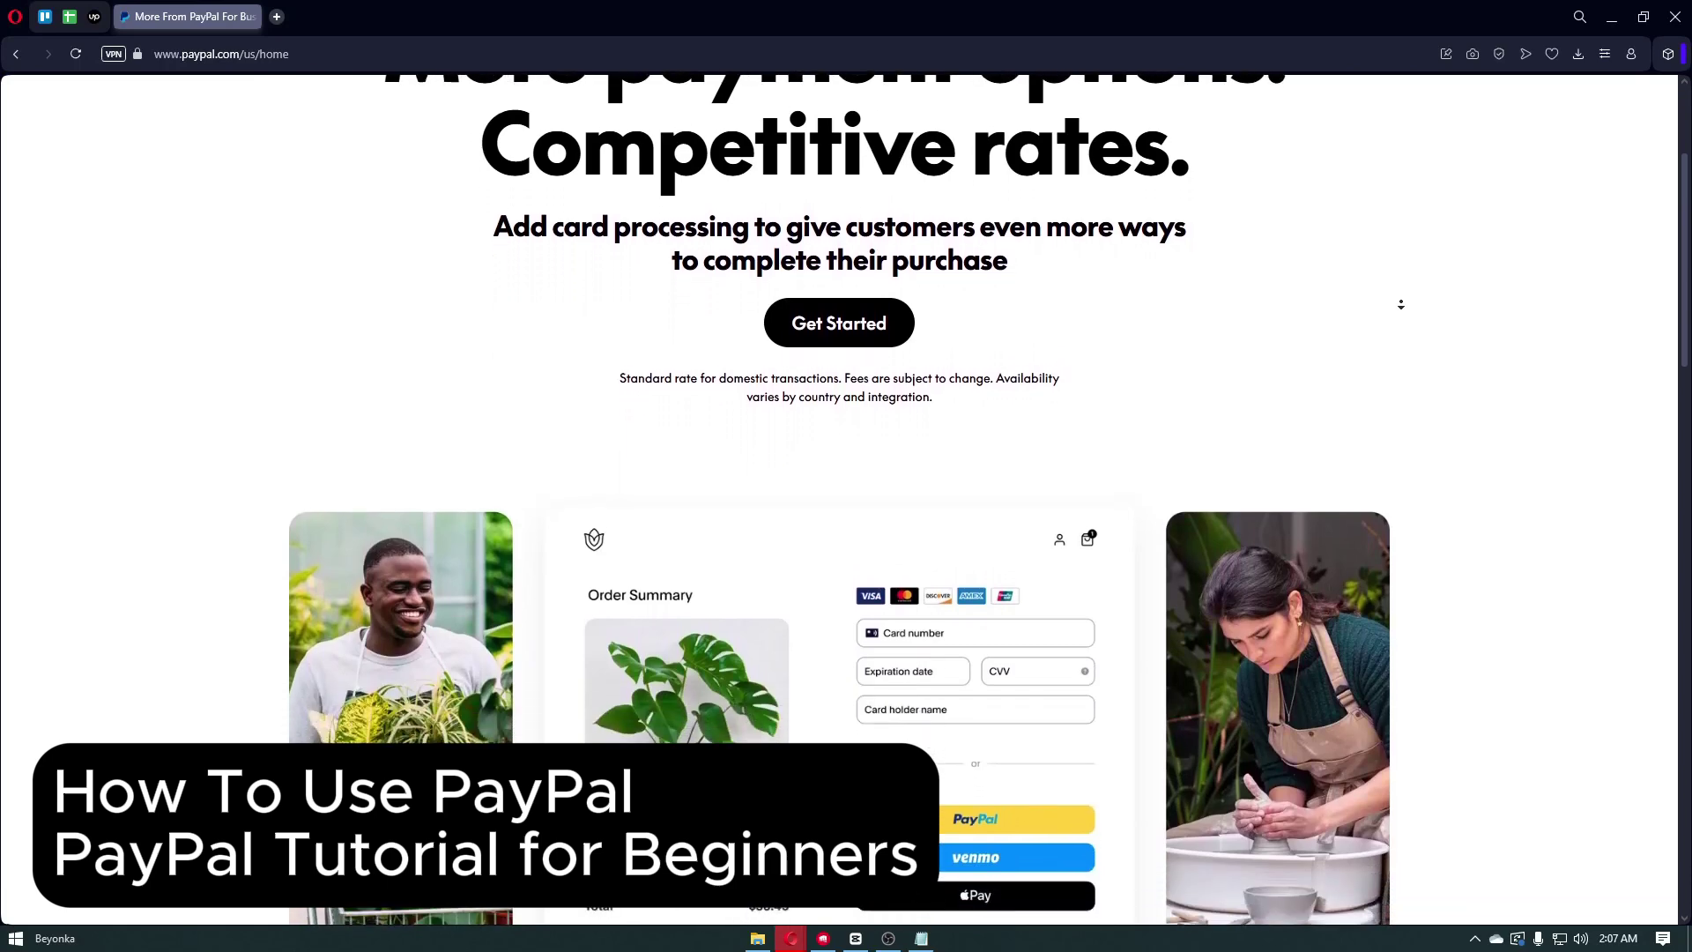
scroll(1401, 304, down, 2)
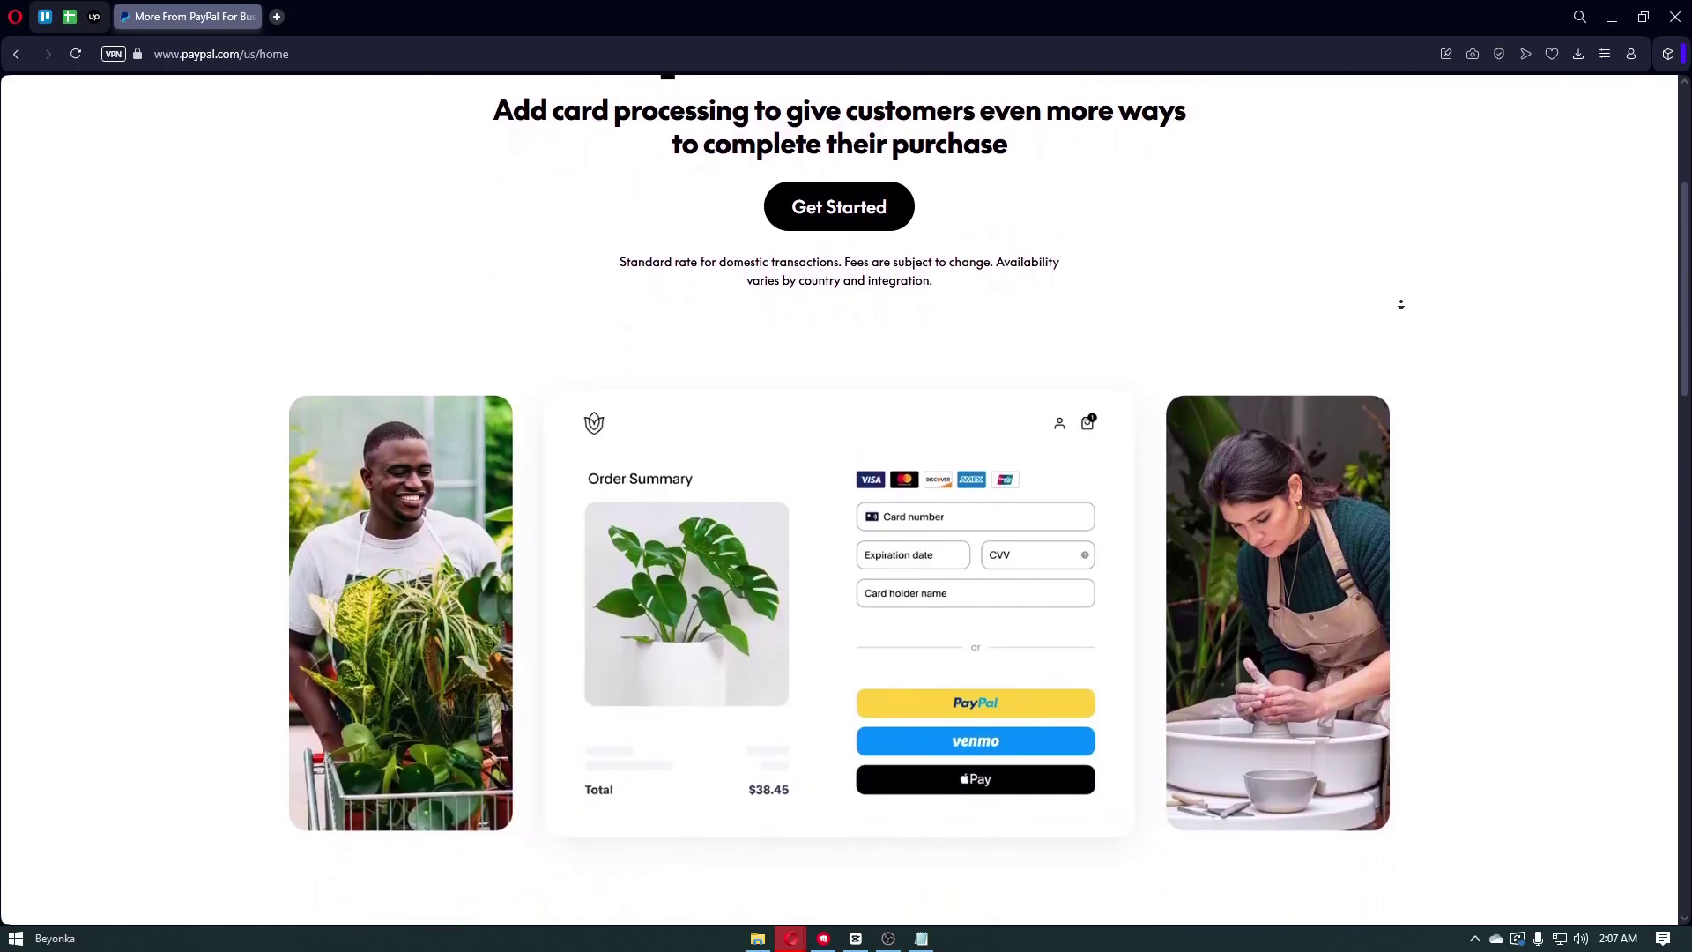
scroll(1402, 304, down, 2)
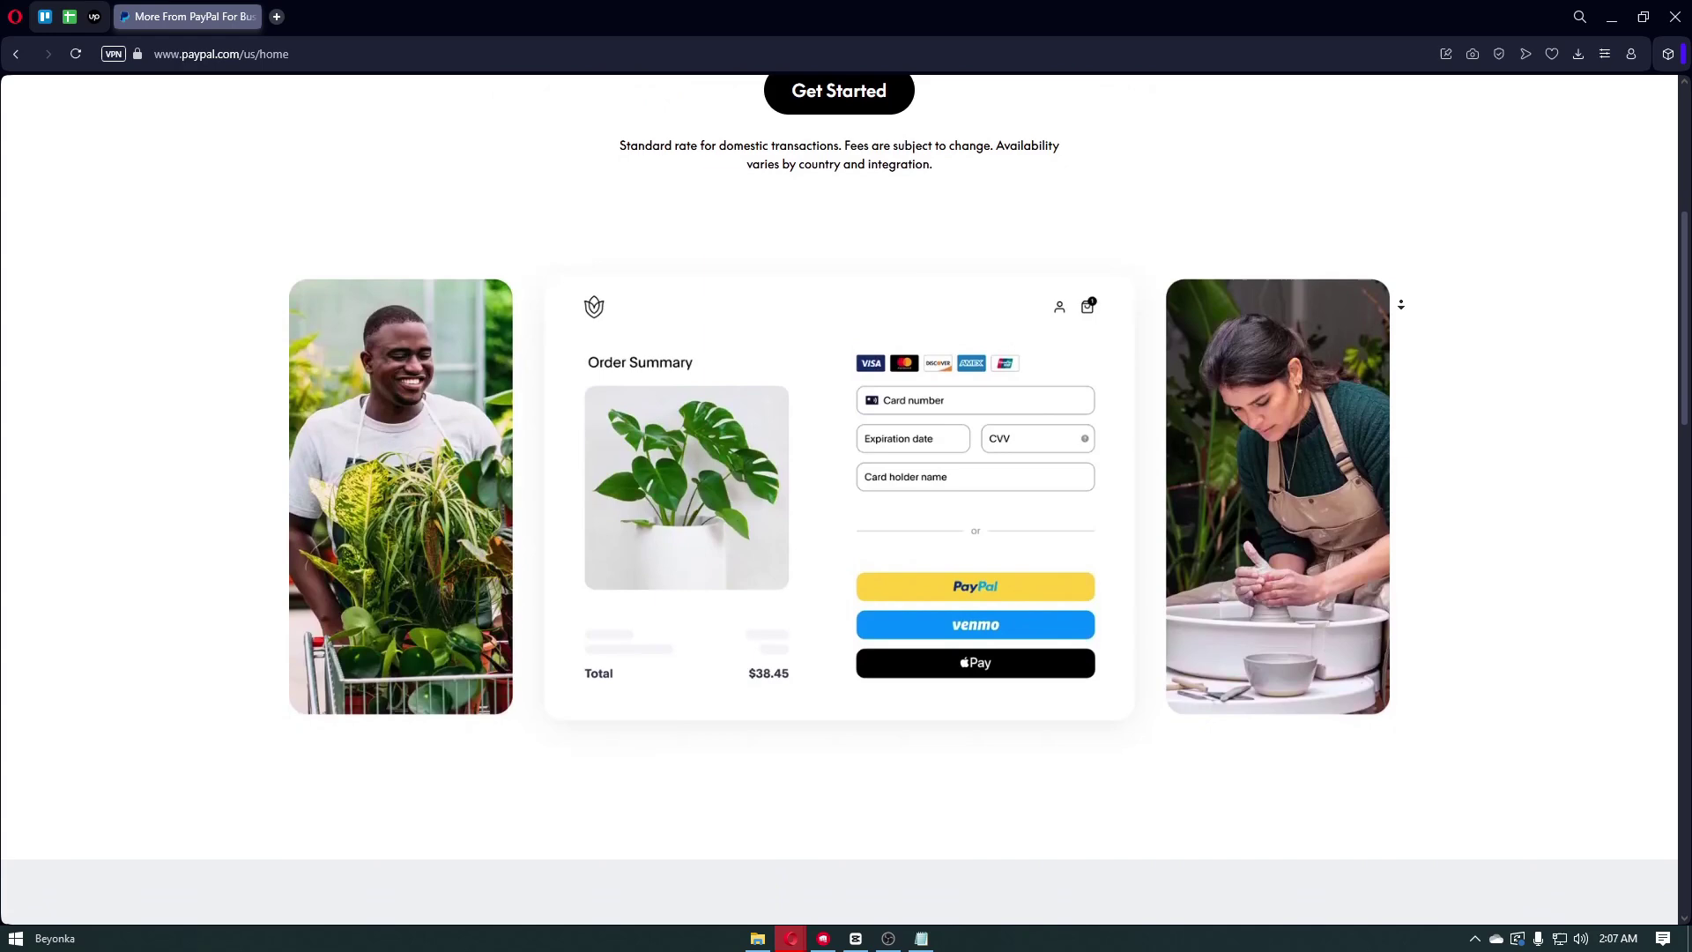
scroll(1402, 304, down, 2)
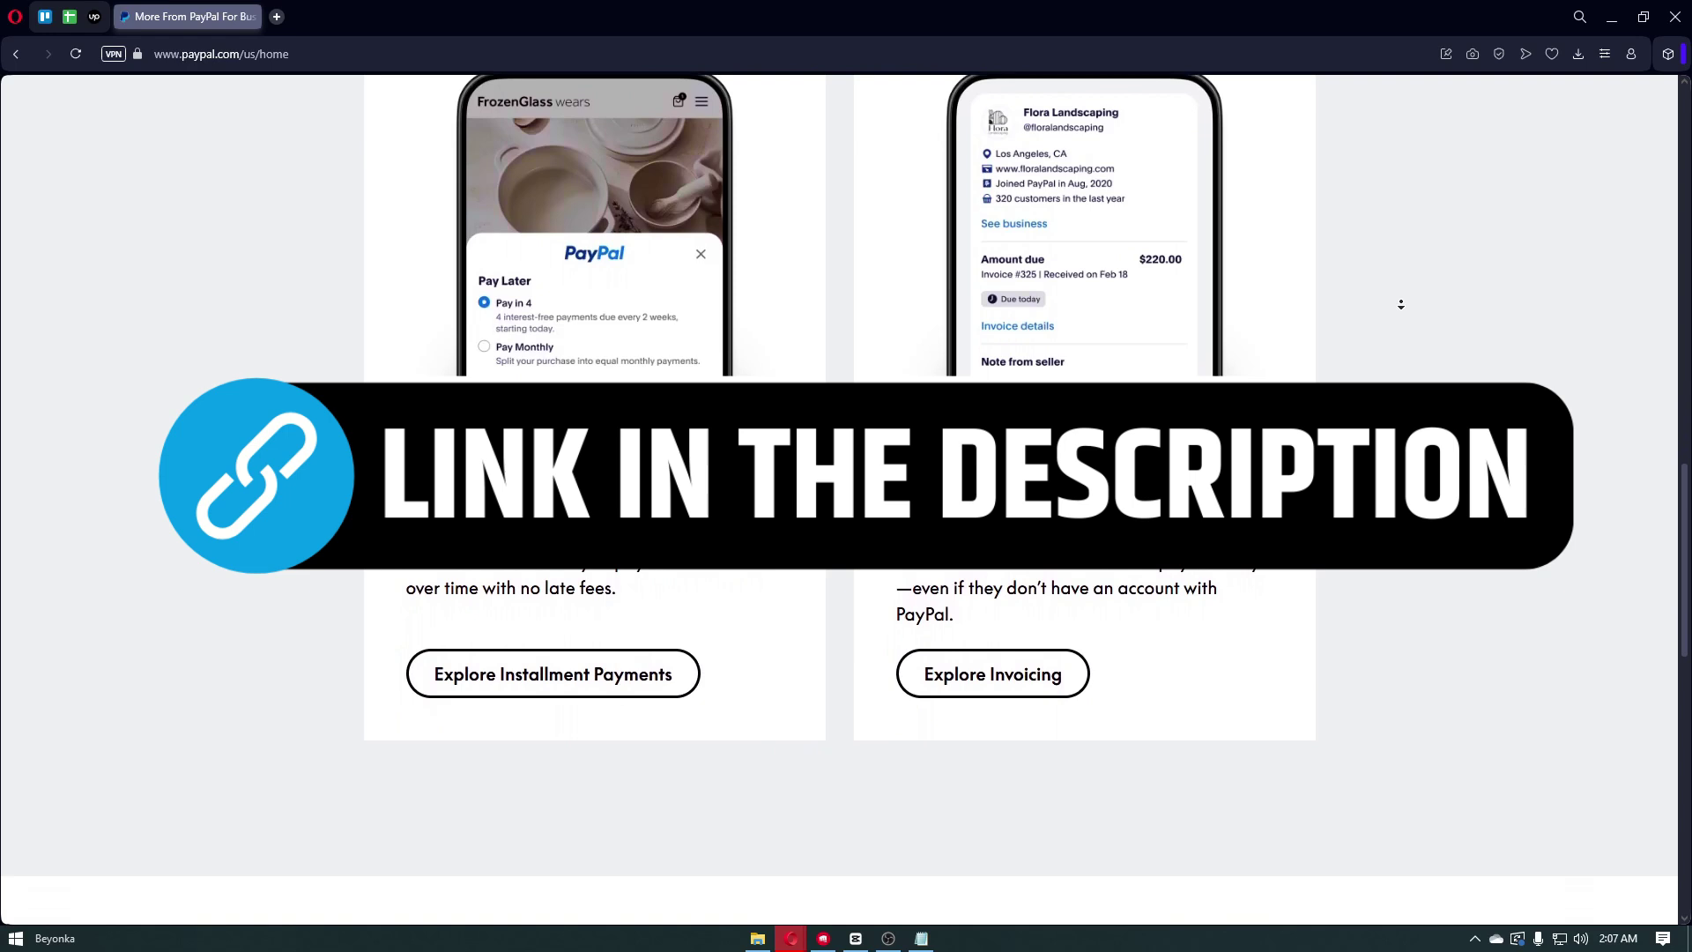
key(Home)
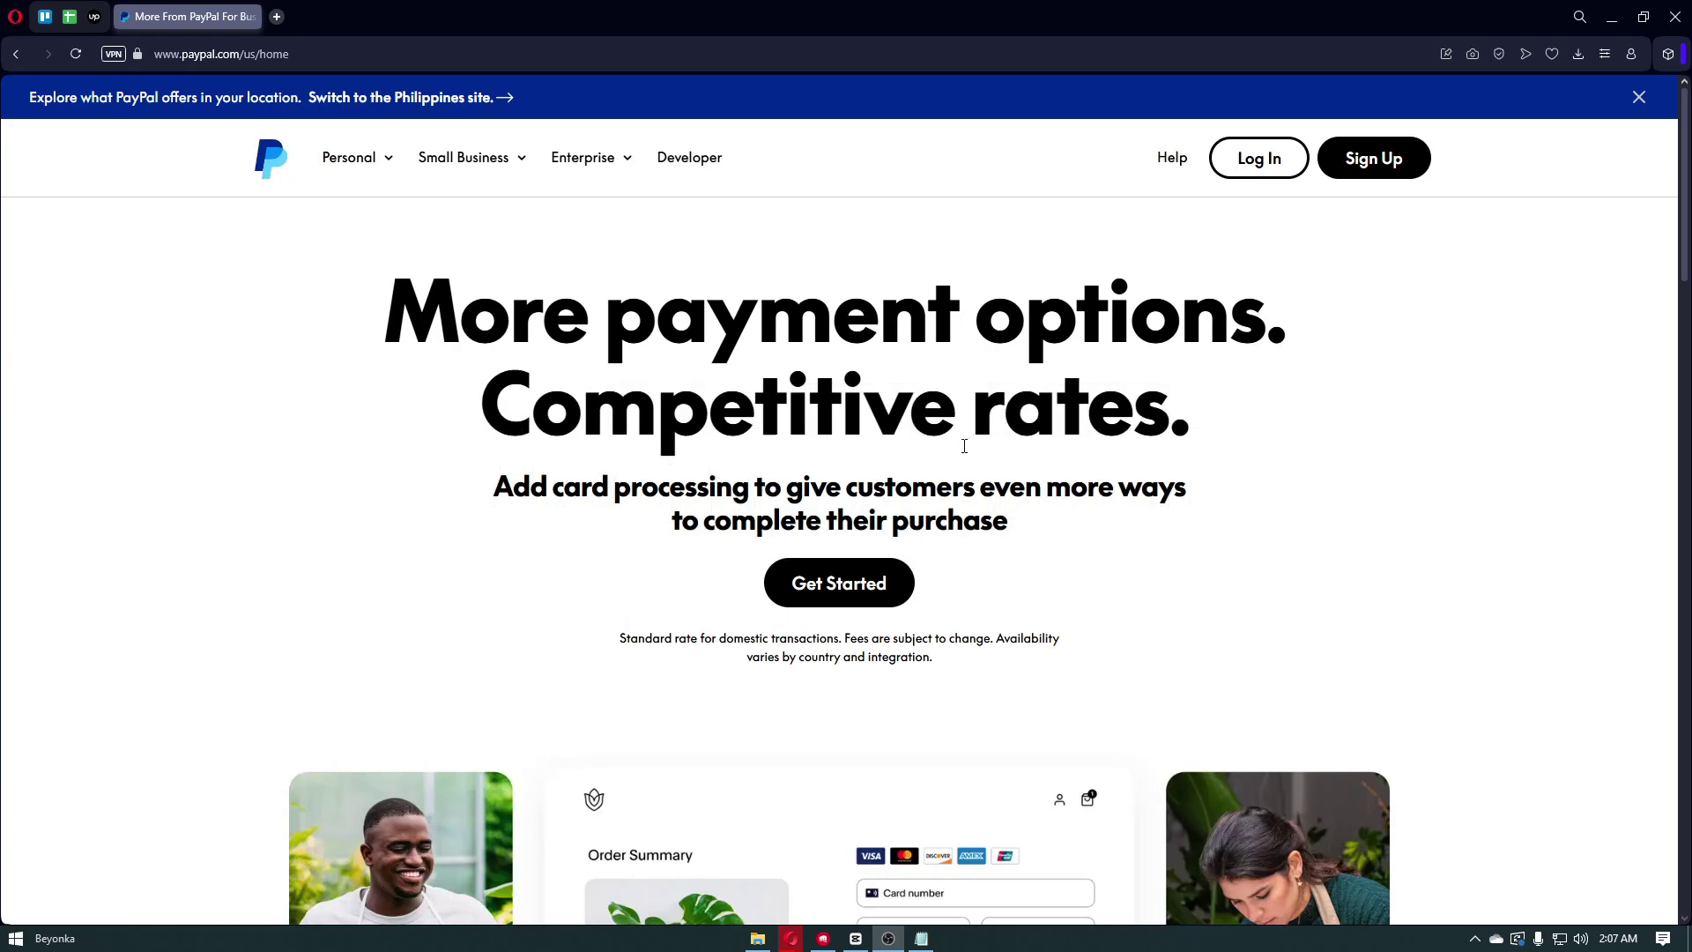
scroll(965, 446, down, 2)
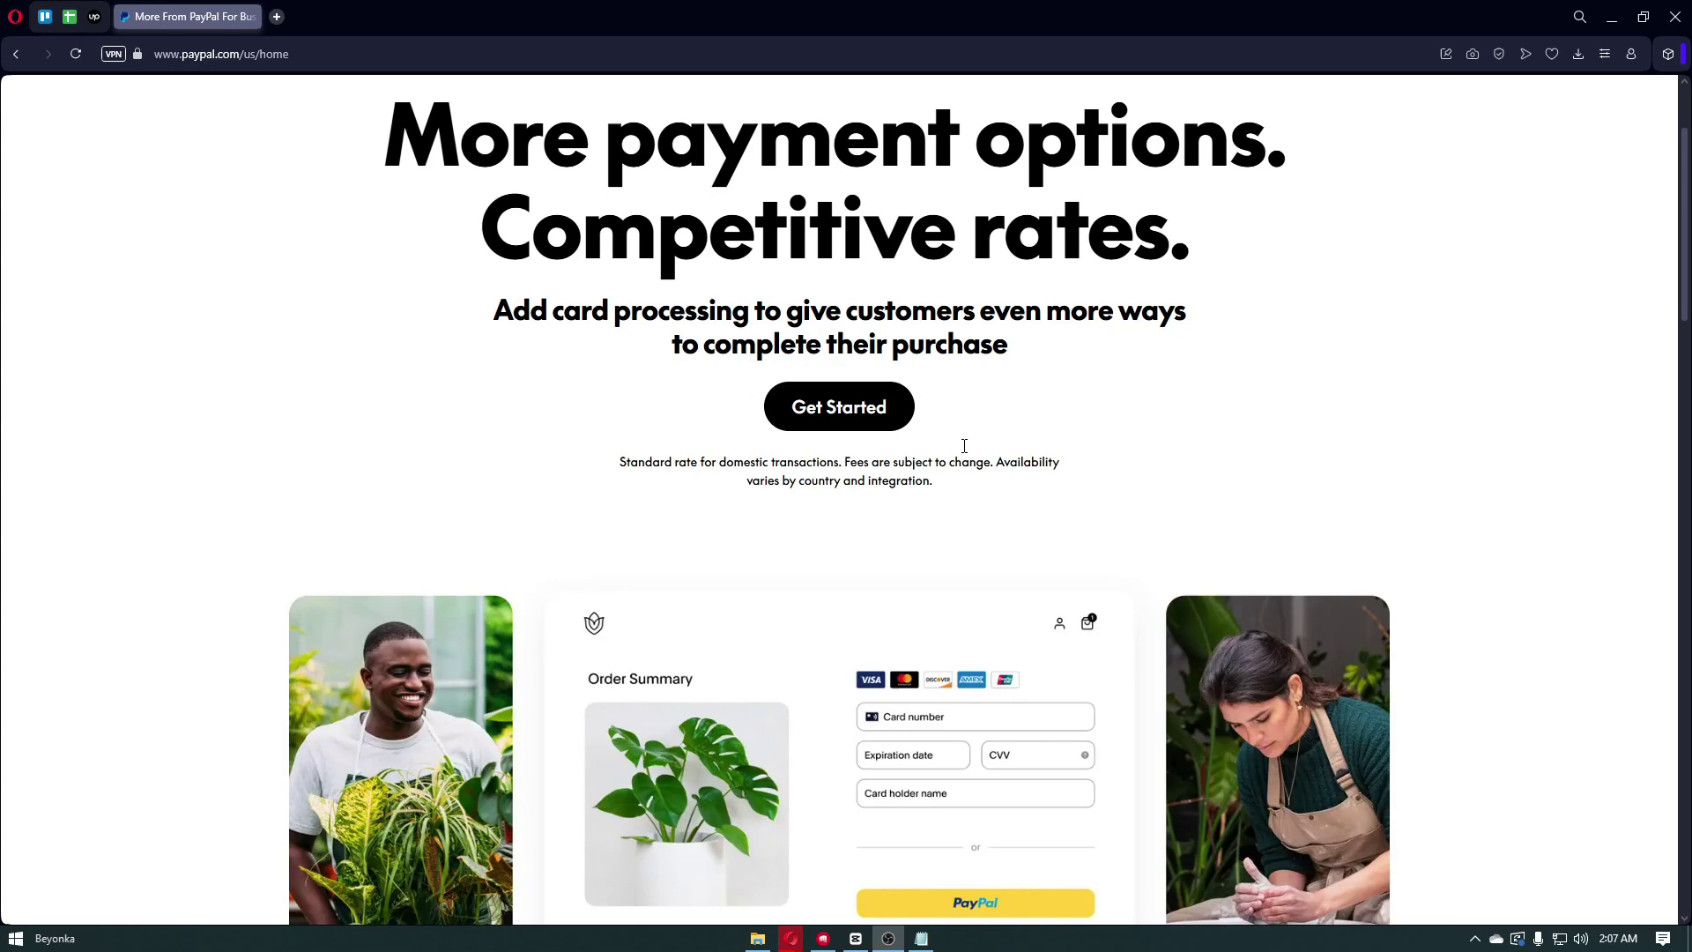
scroll(964, 446, down, 1)
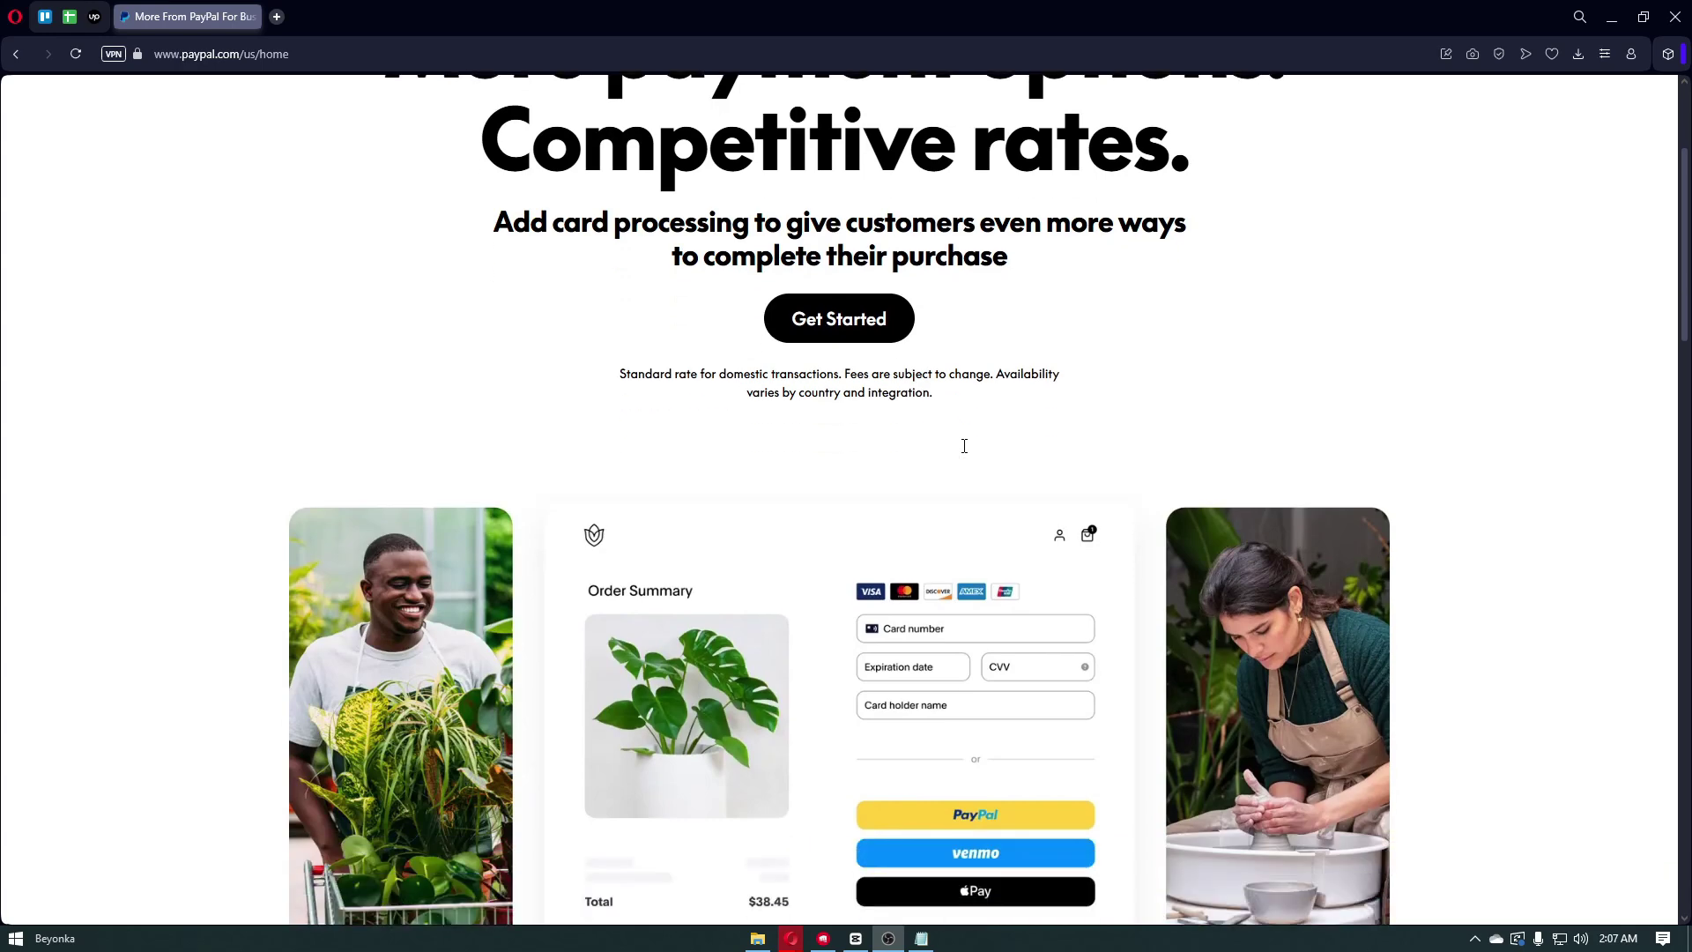
scroll(964, 446, down, 3)
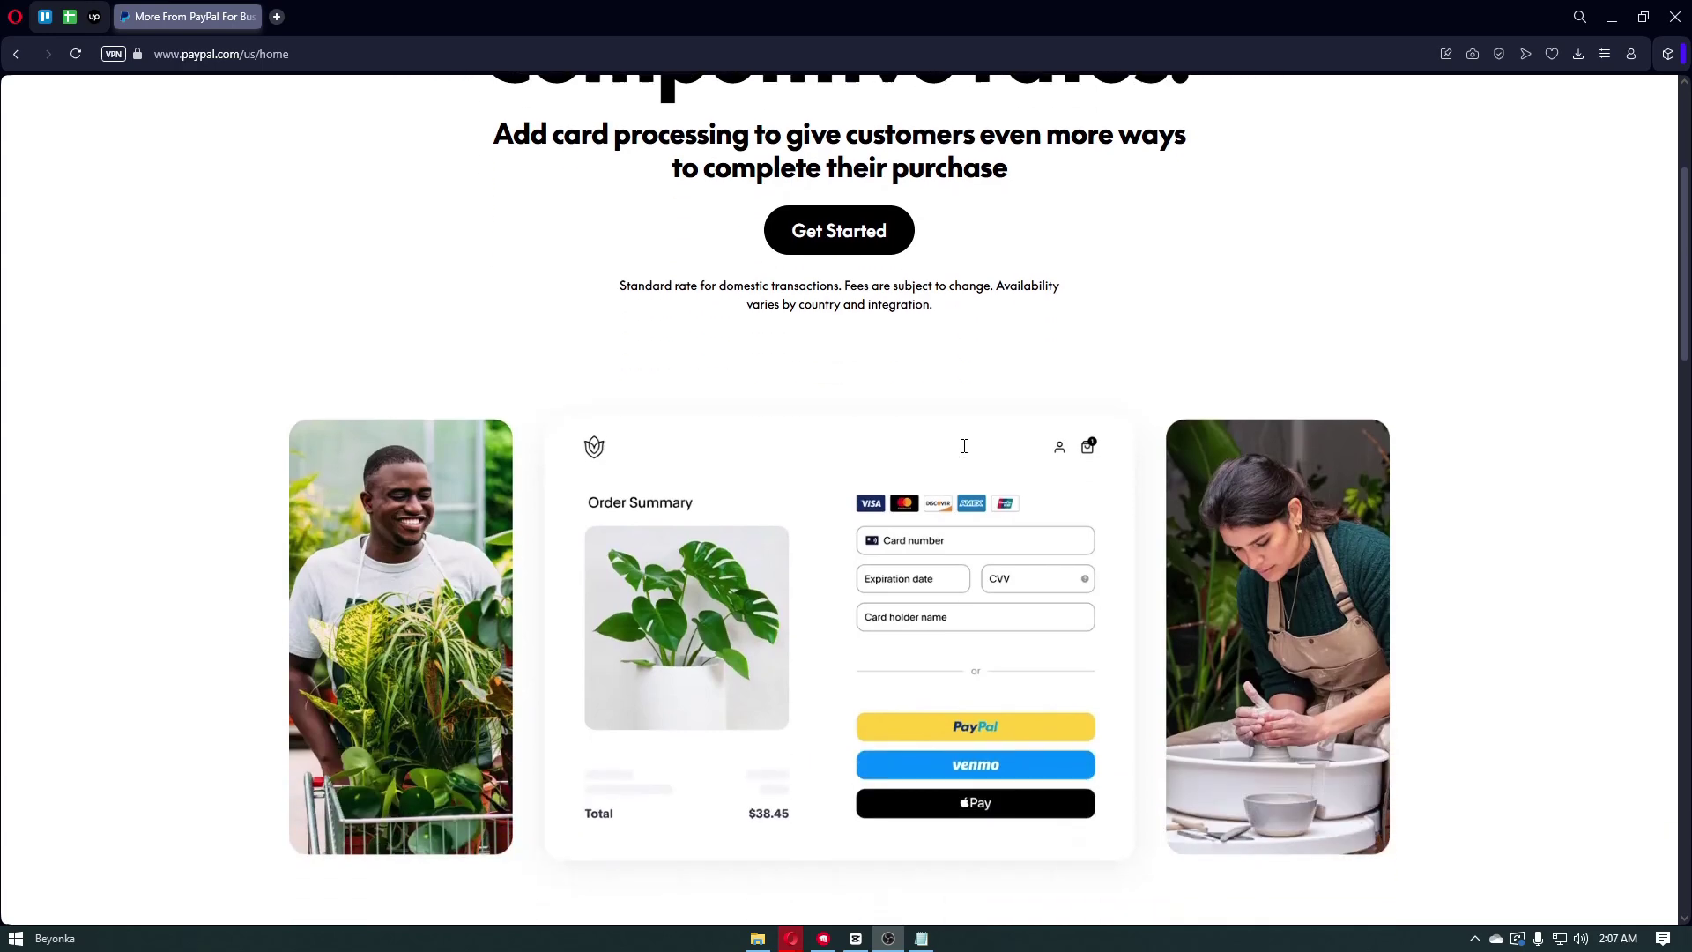
scroll(964, 446, down, 2)
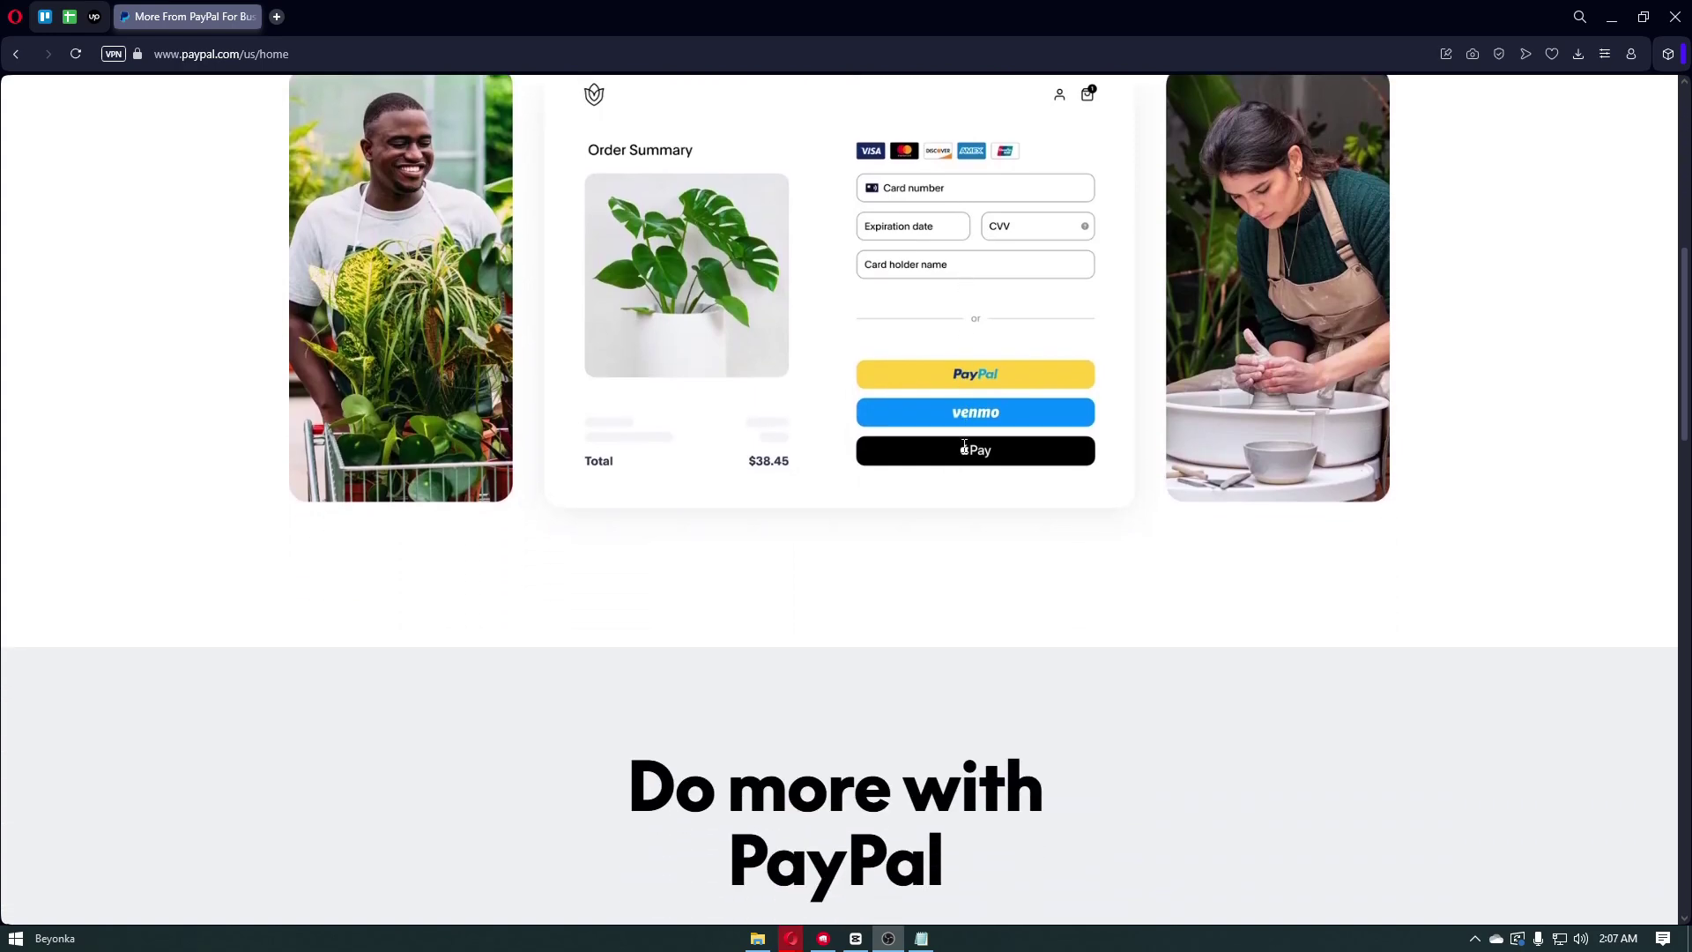
scroll(964, 446, down, 1)
scroll(964, 446, down, 1)
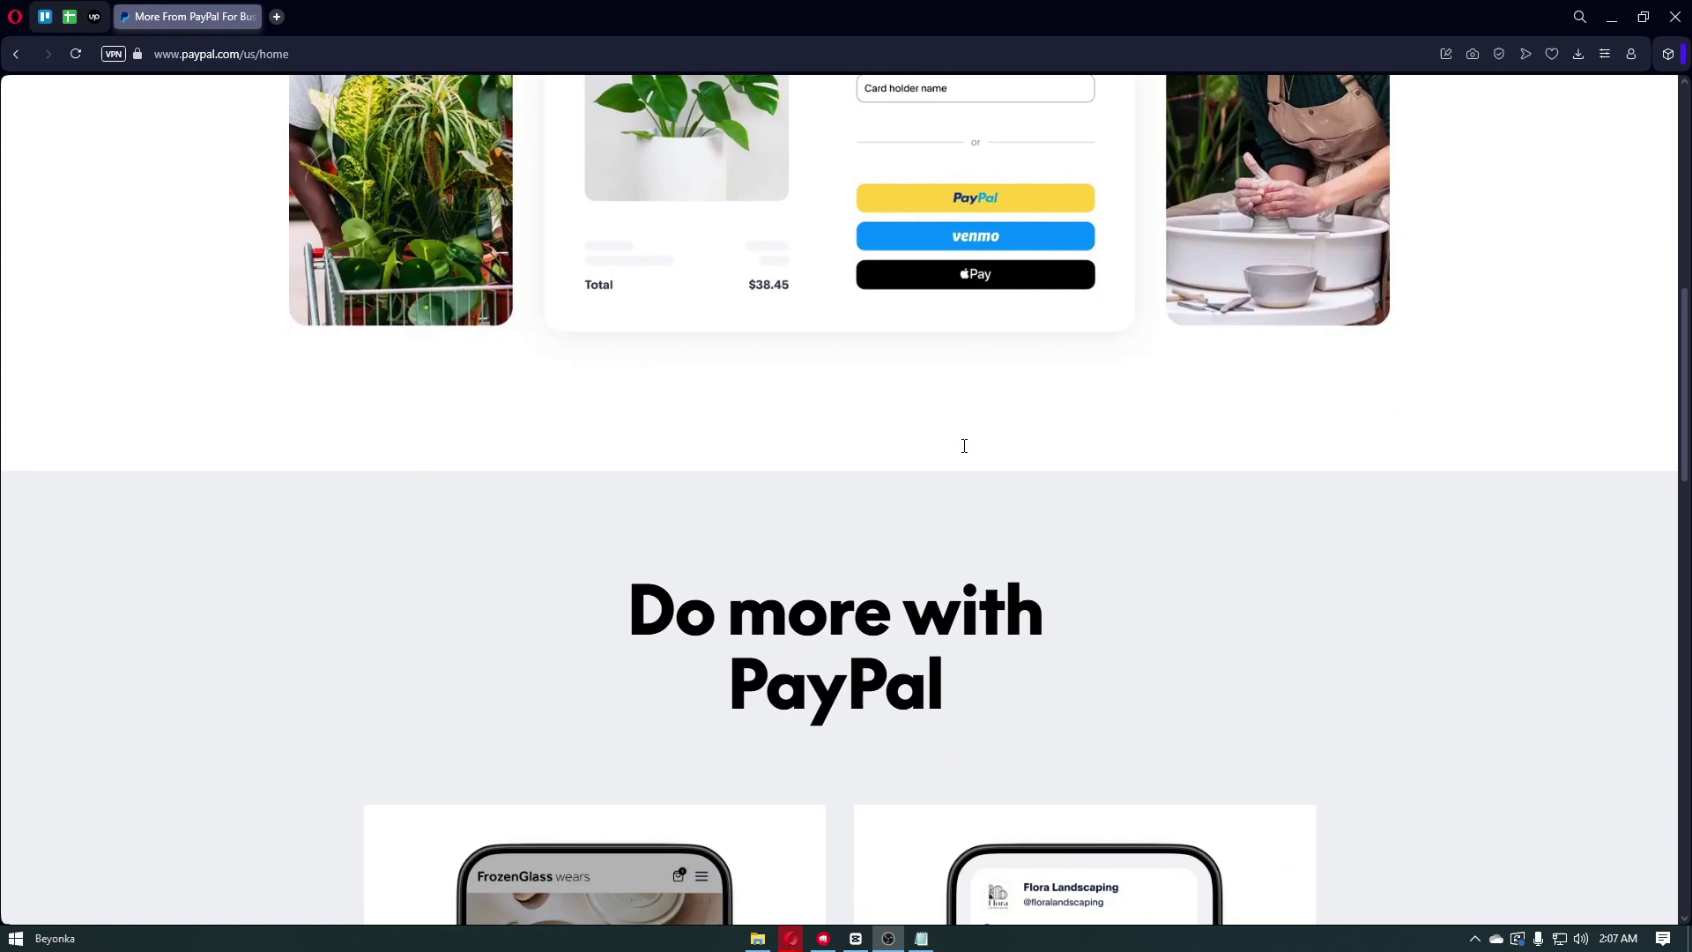
scroll(965, 446, down, 1)
scroll(965, 446, down, 1)
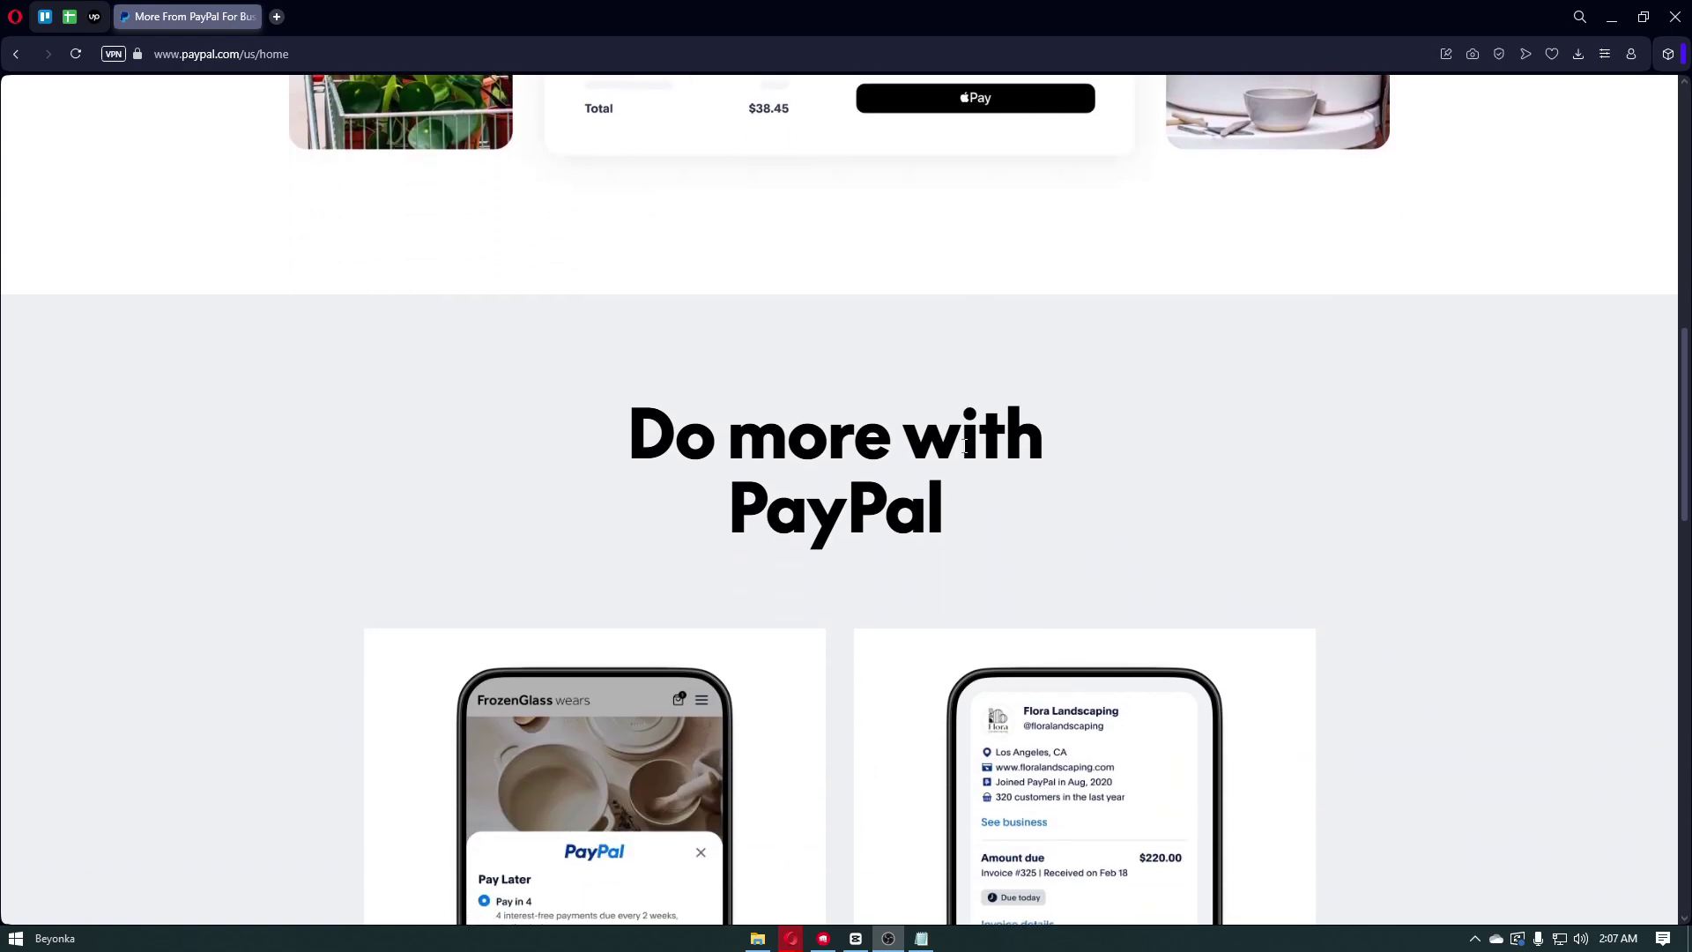
scroll(964, 446, down, 1)
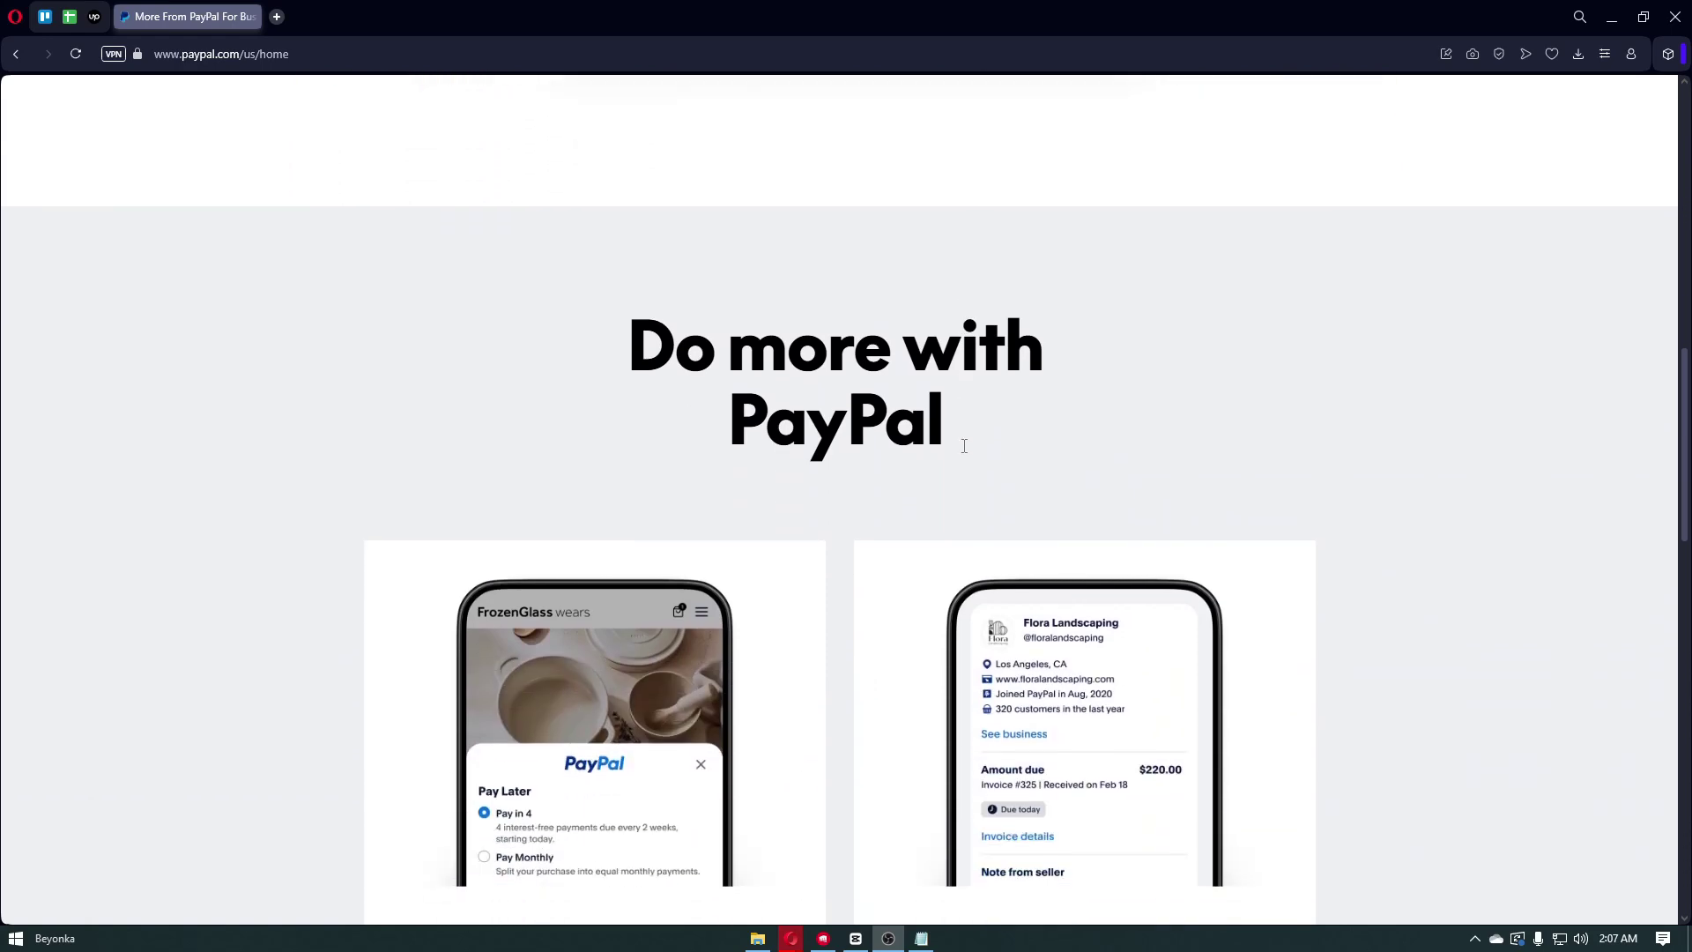
scroll(964, 446, down, 1)
scroll(964, 446, down, 1)
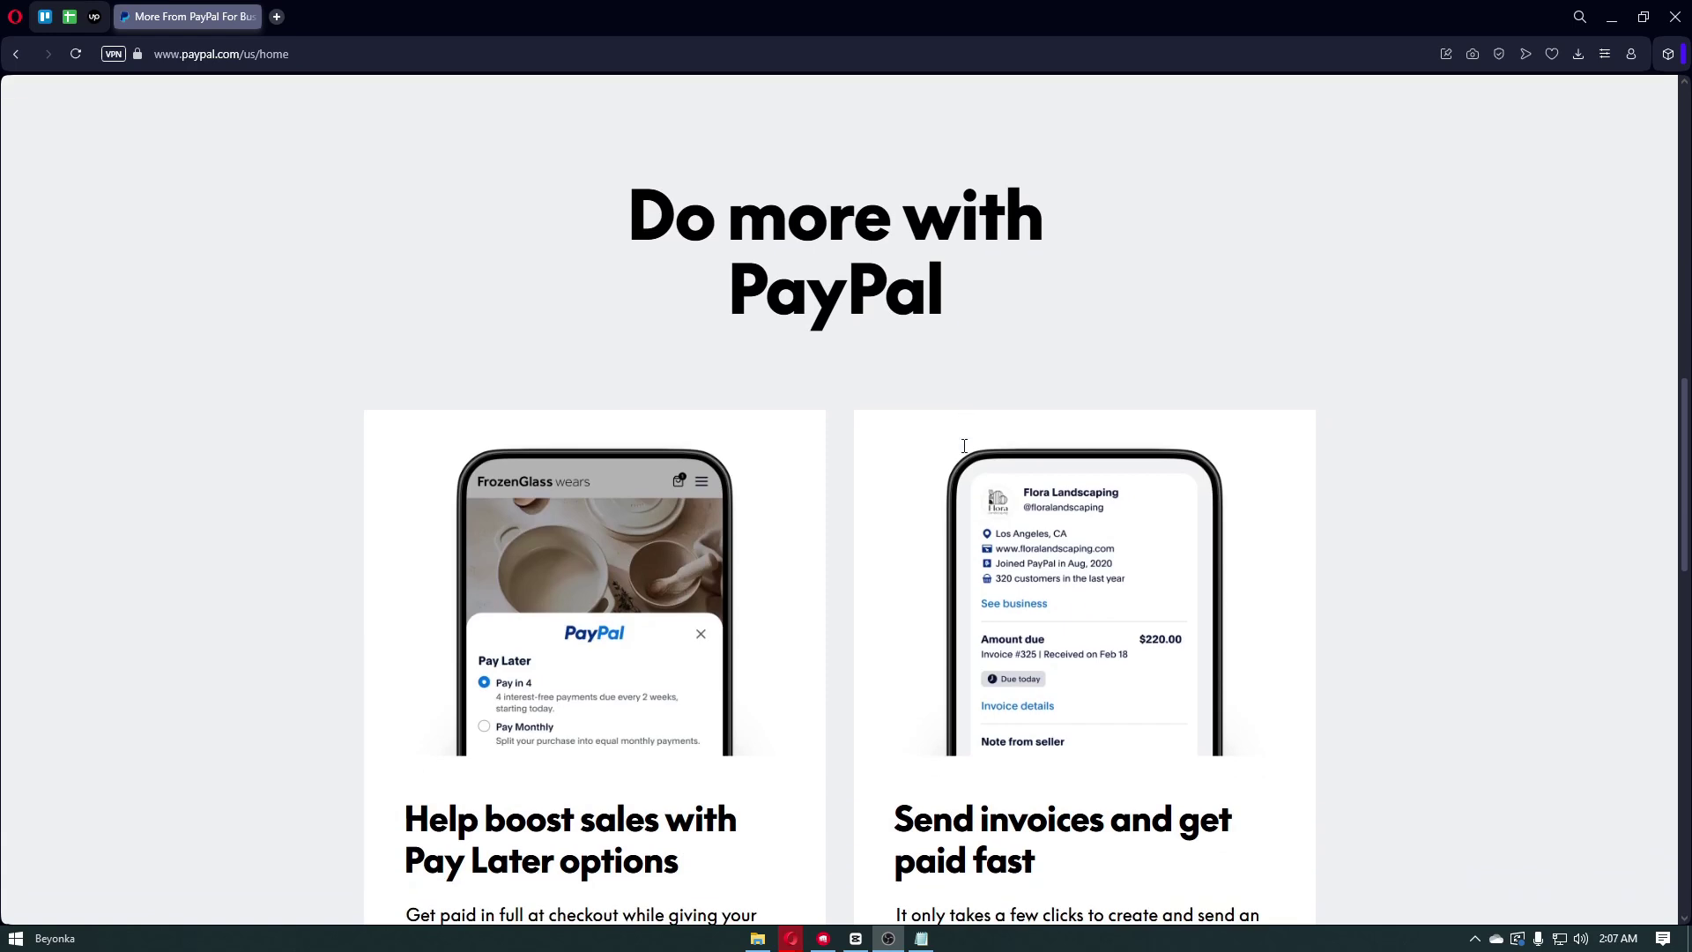
scroll(965, 447, down, 1)
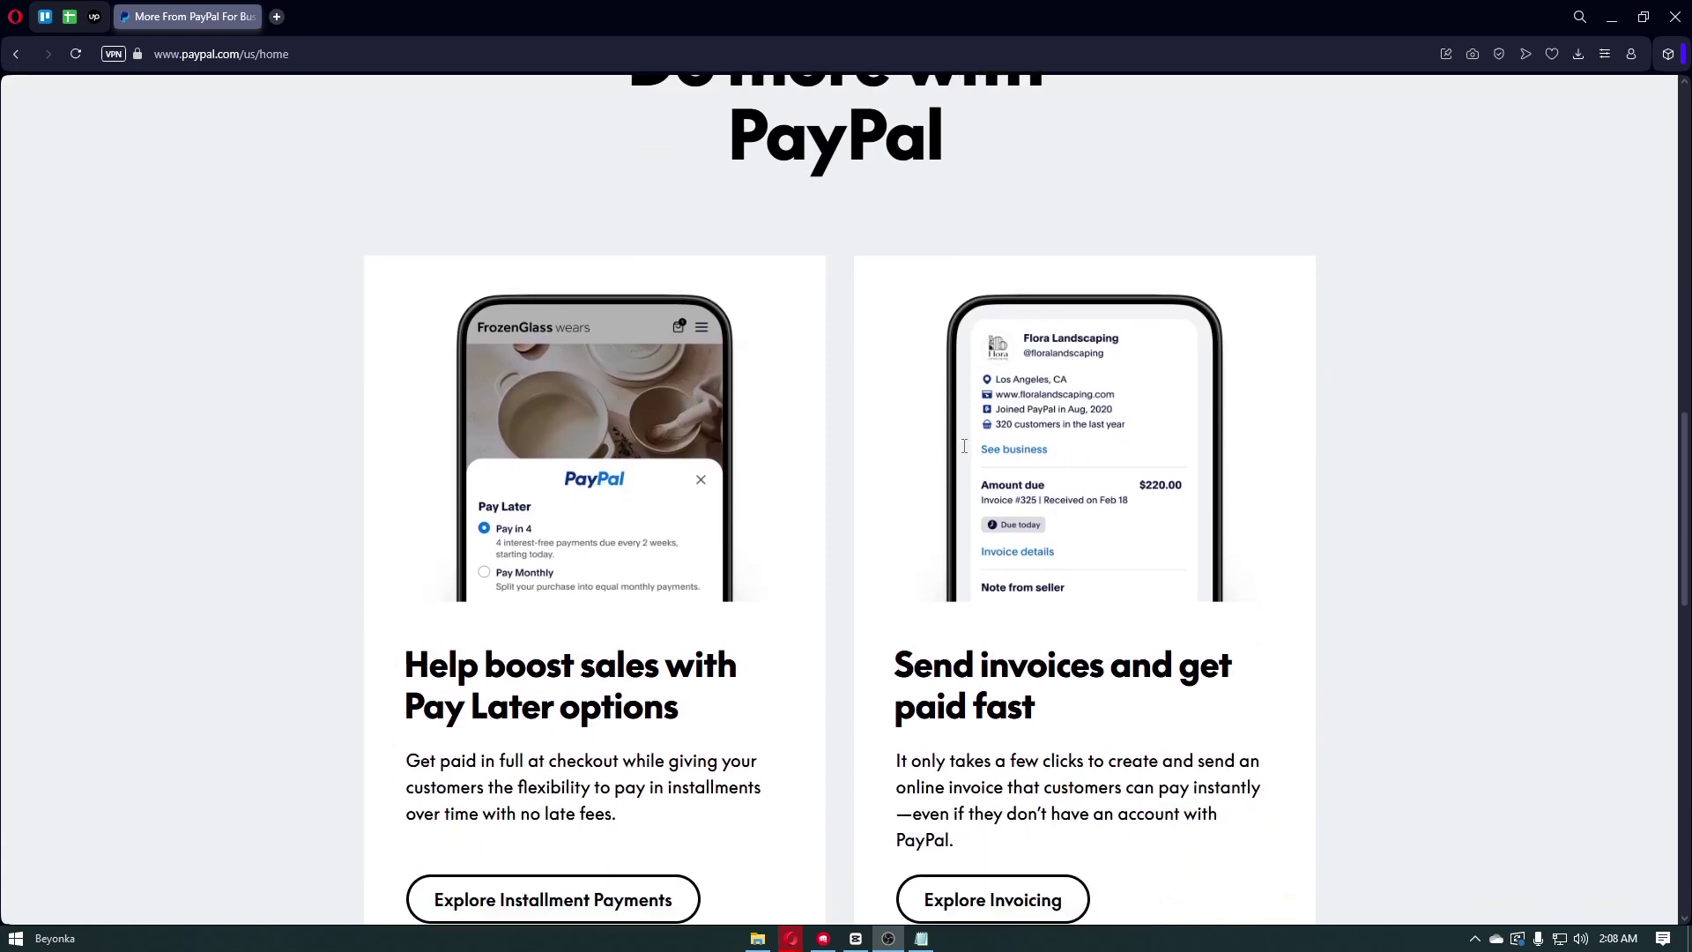
scroll(965, 446, down, 1)
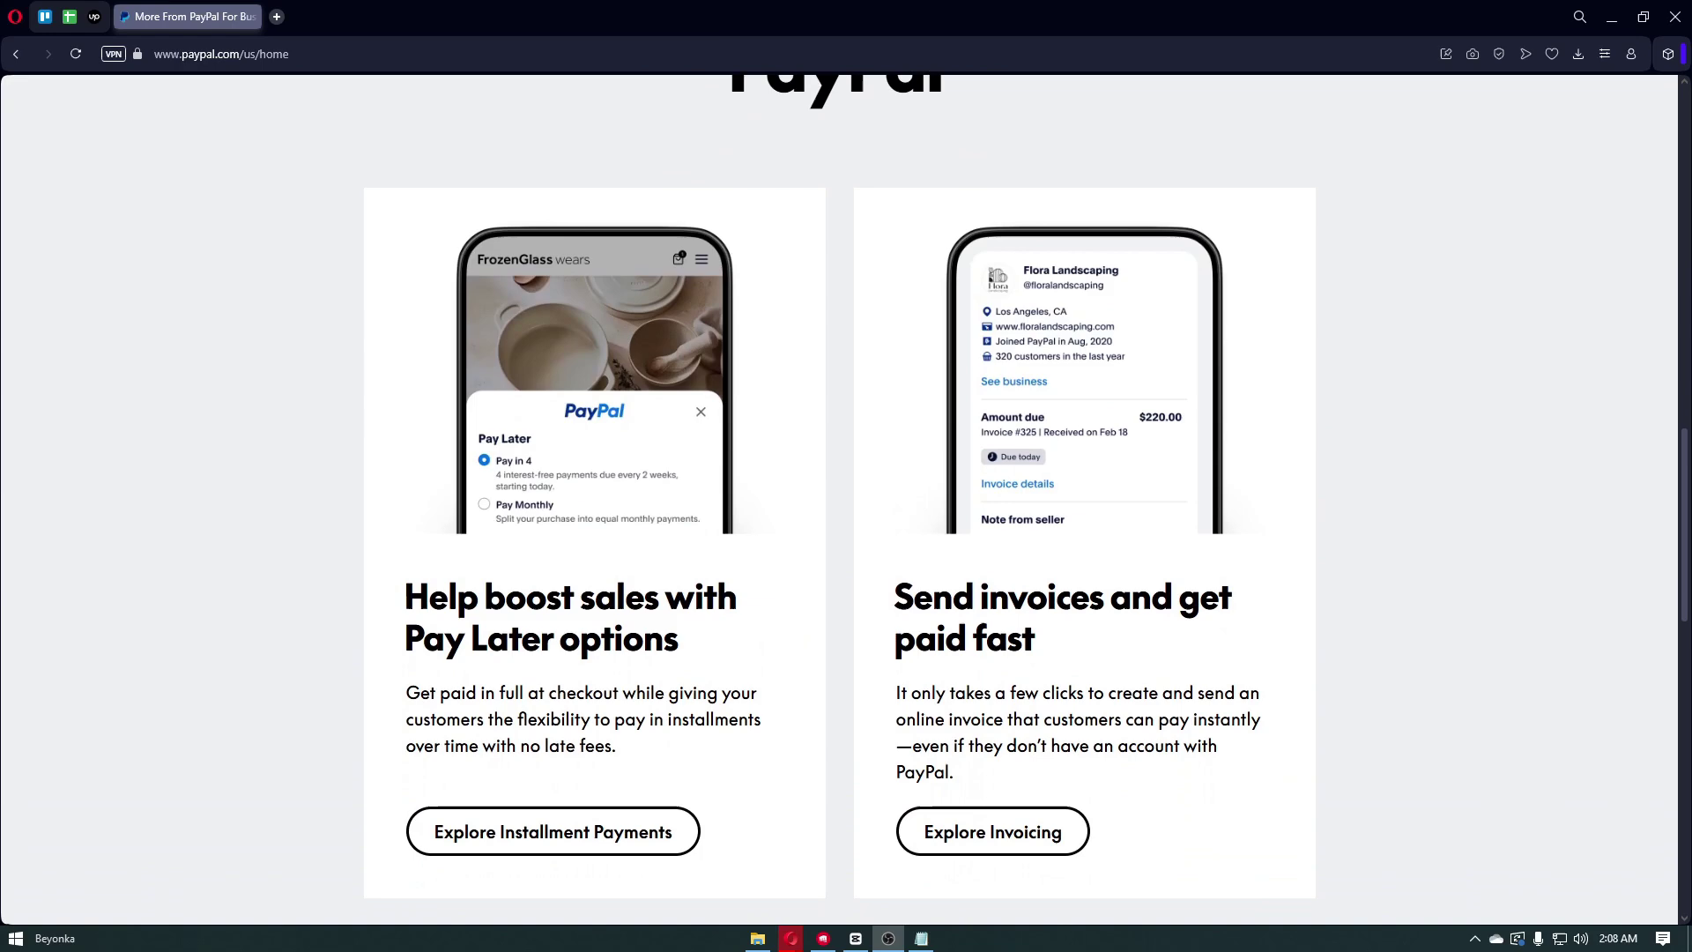
scroll(873, 445, down, 2)
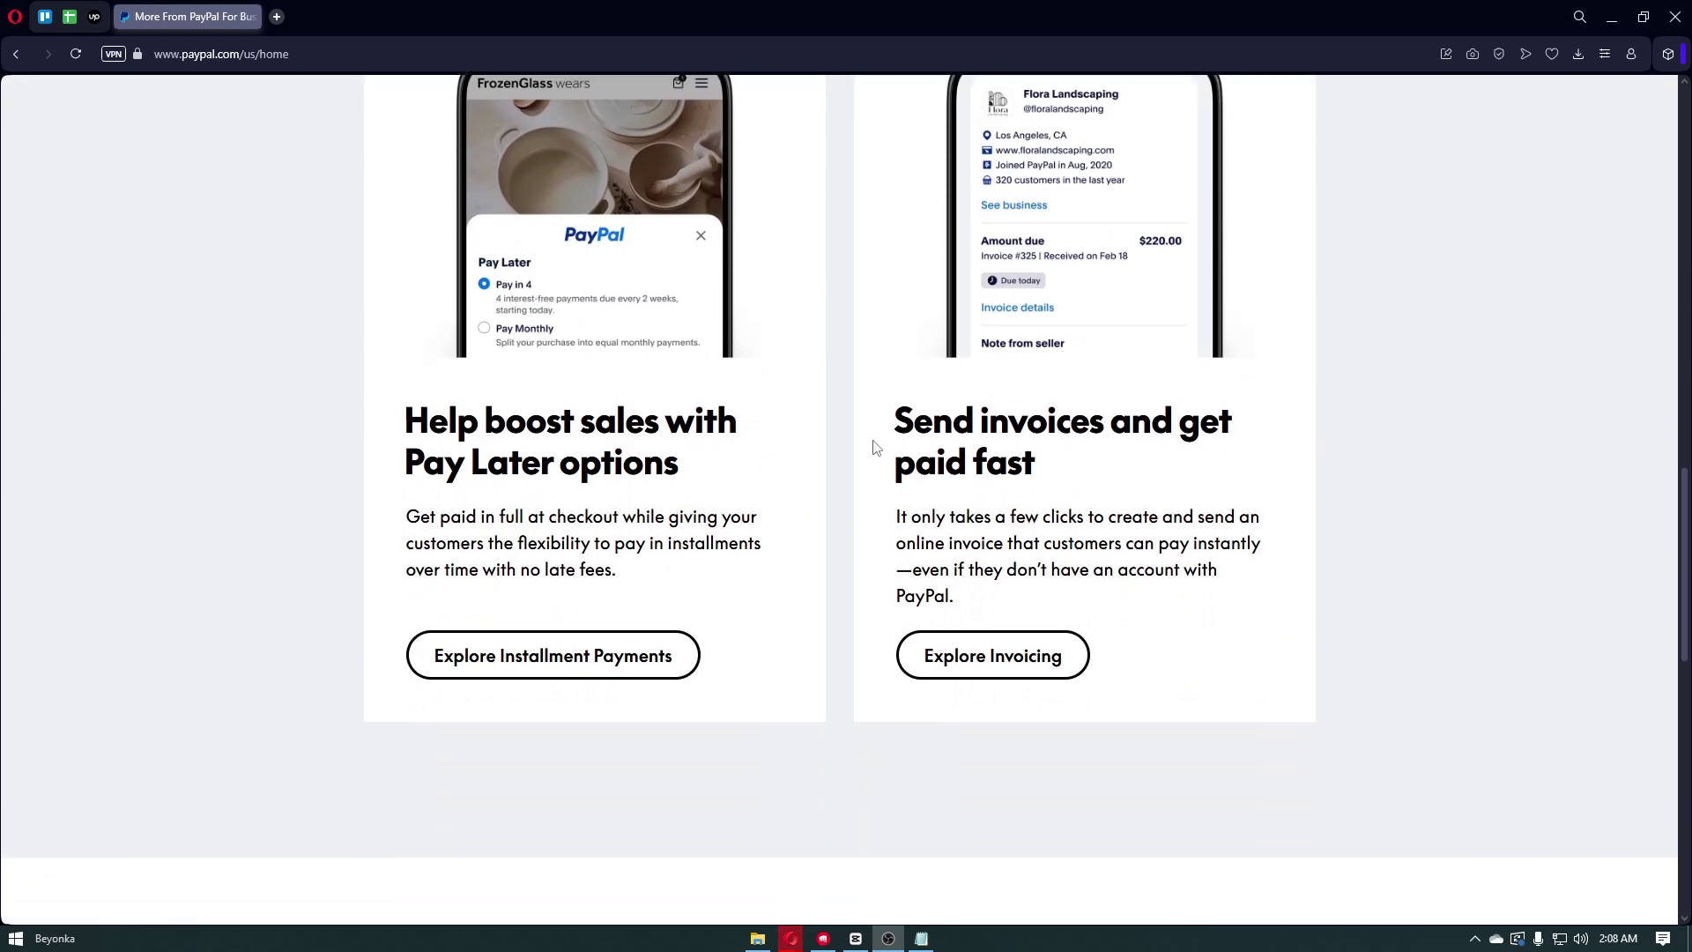
scroll(874, 447, up, 12)
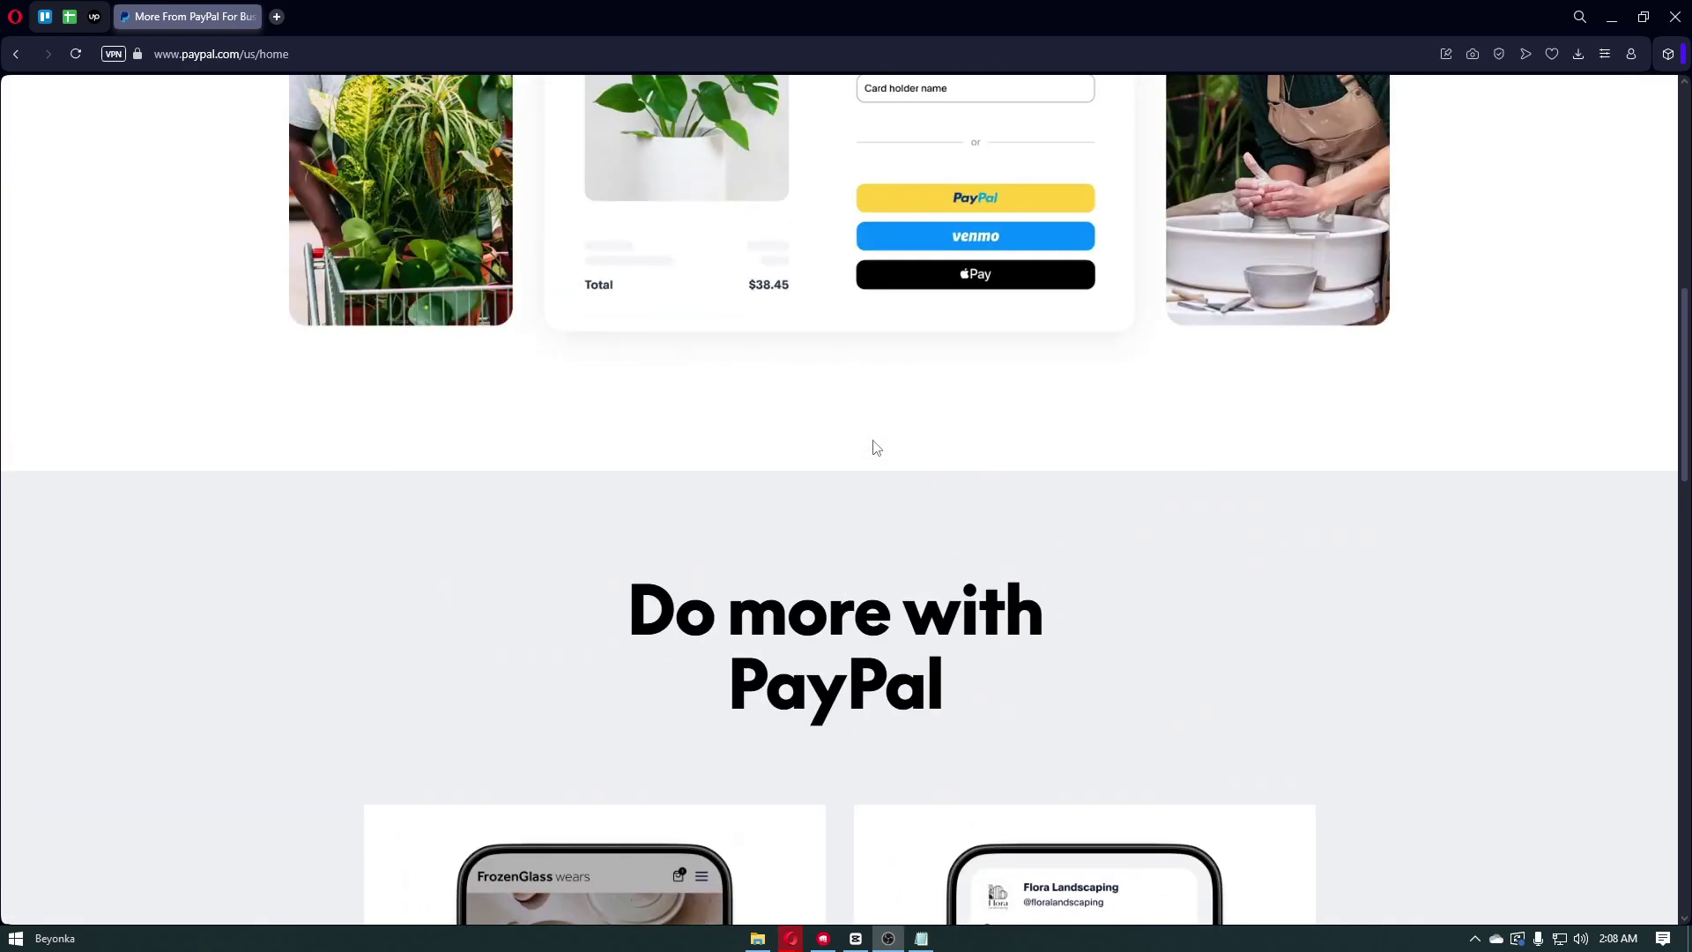
scroll(875, 446, up, 6)
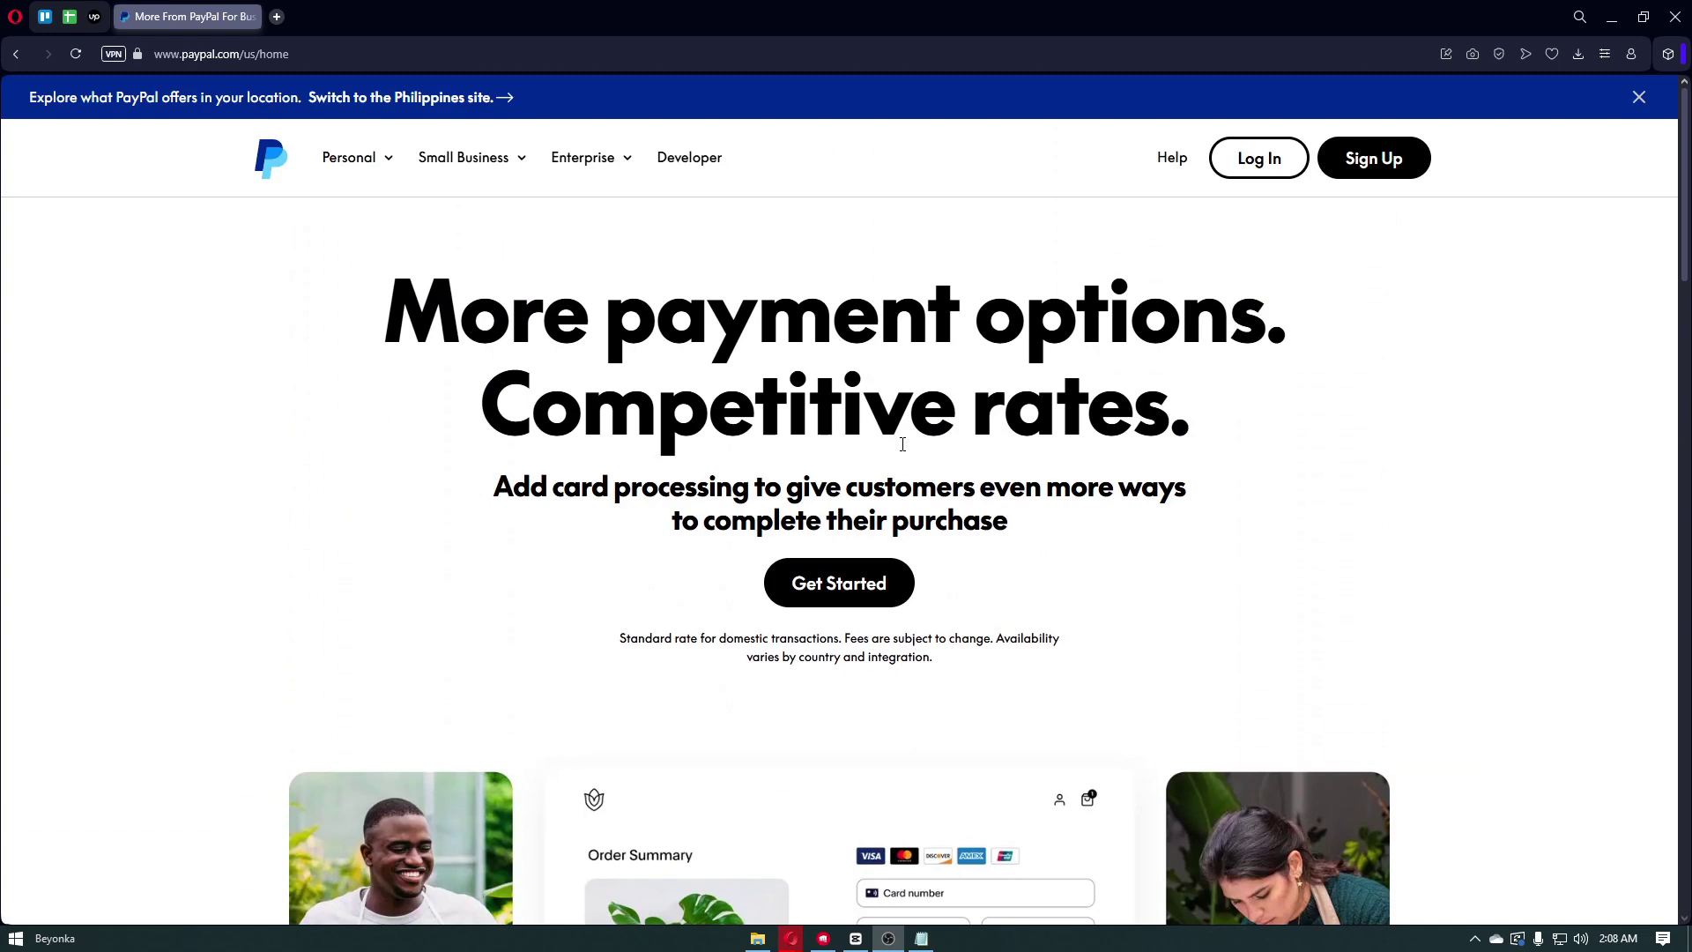
Open the Sign Up page and choose the Business account type
click(1376, 163)
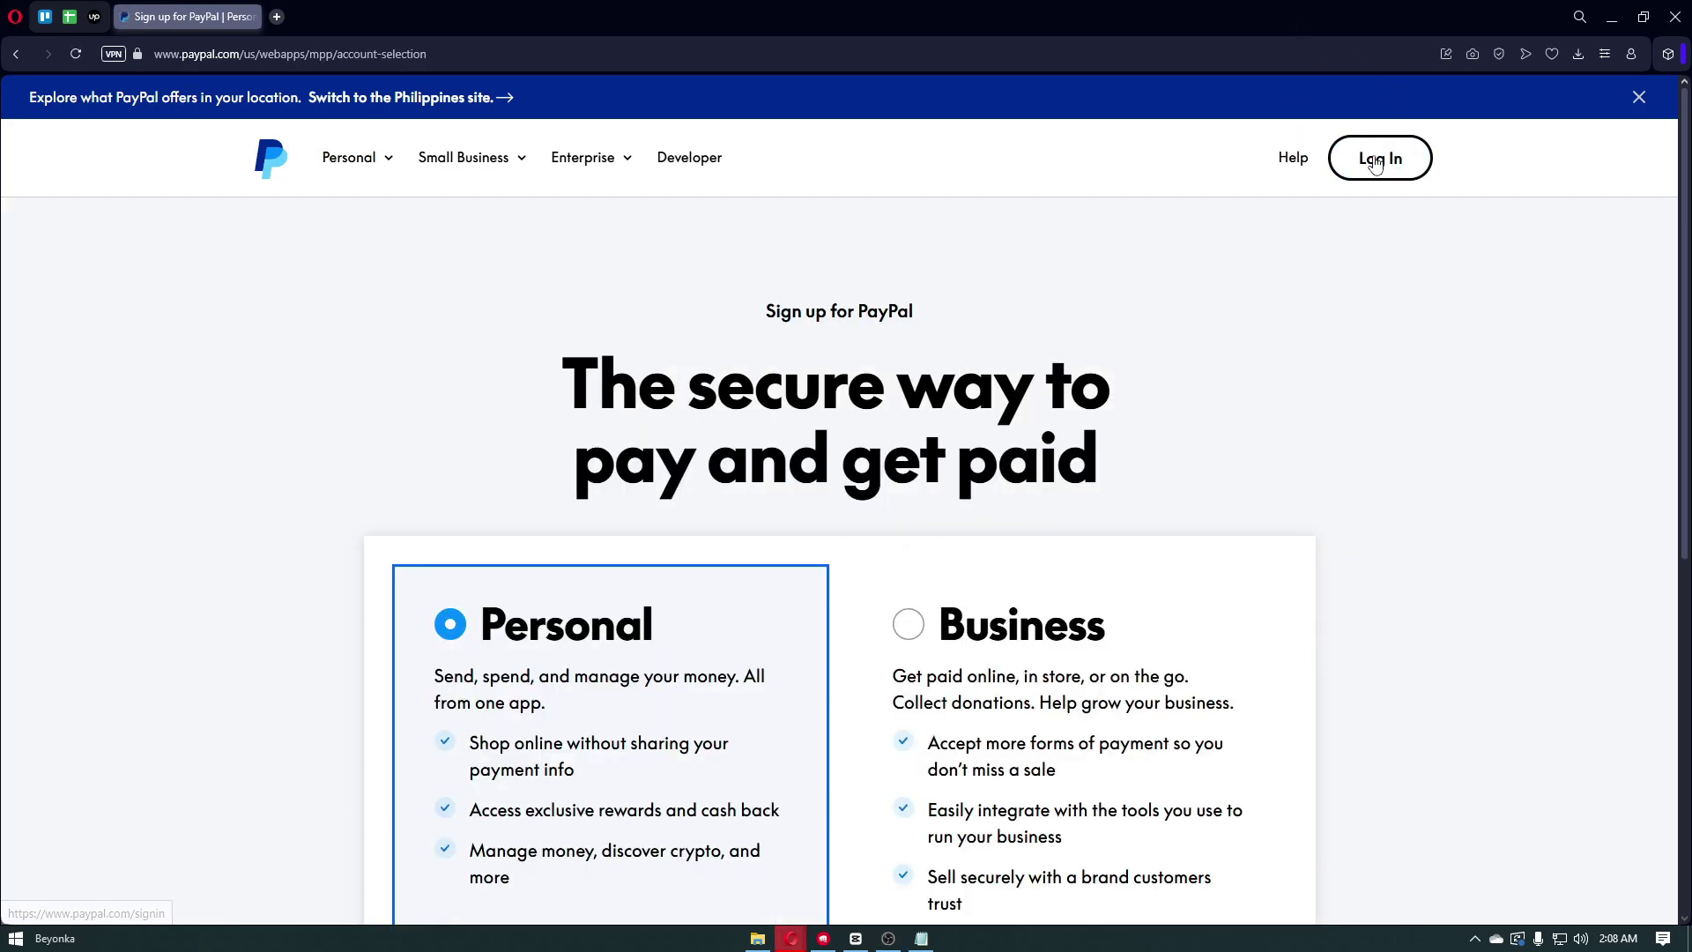
scroll(710, 476, down, 3)
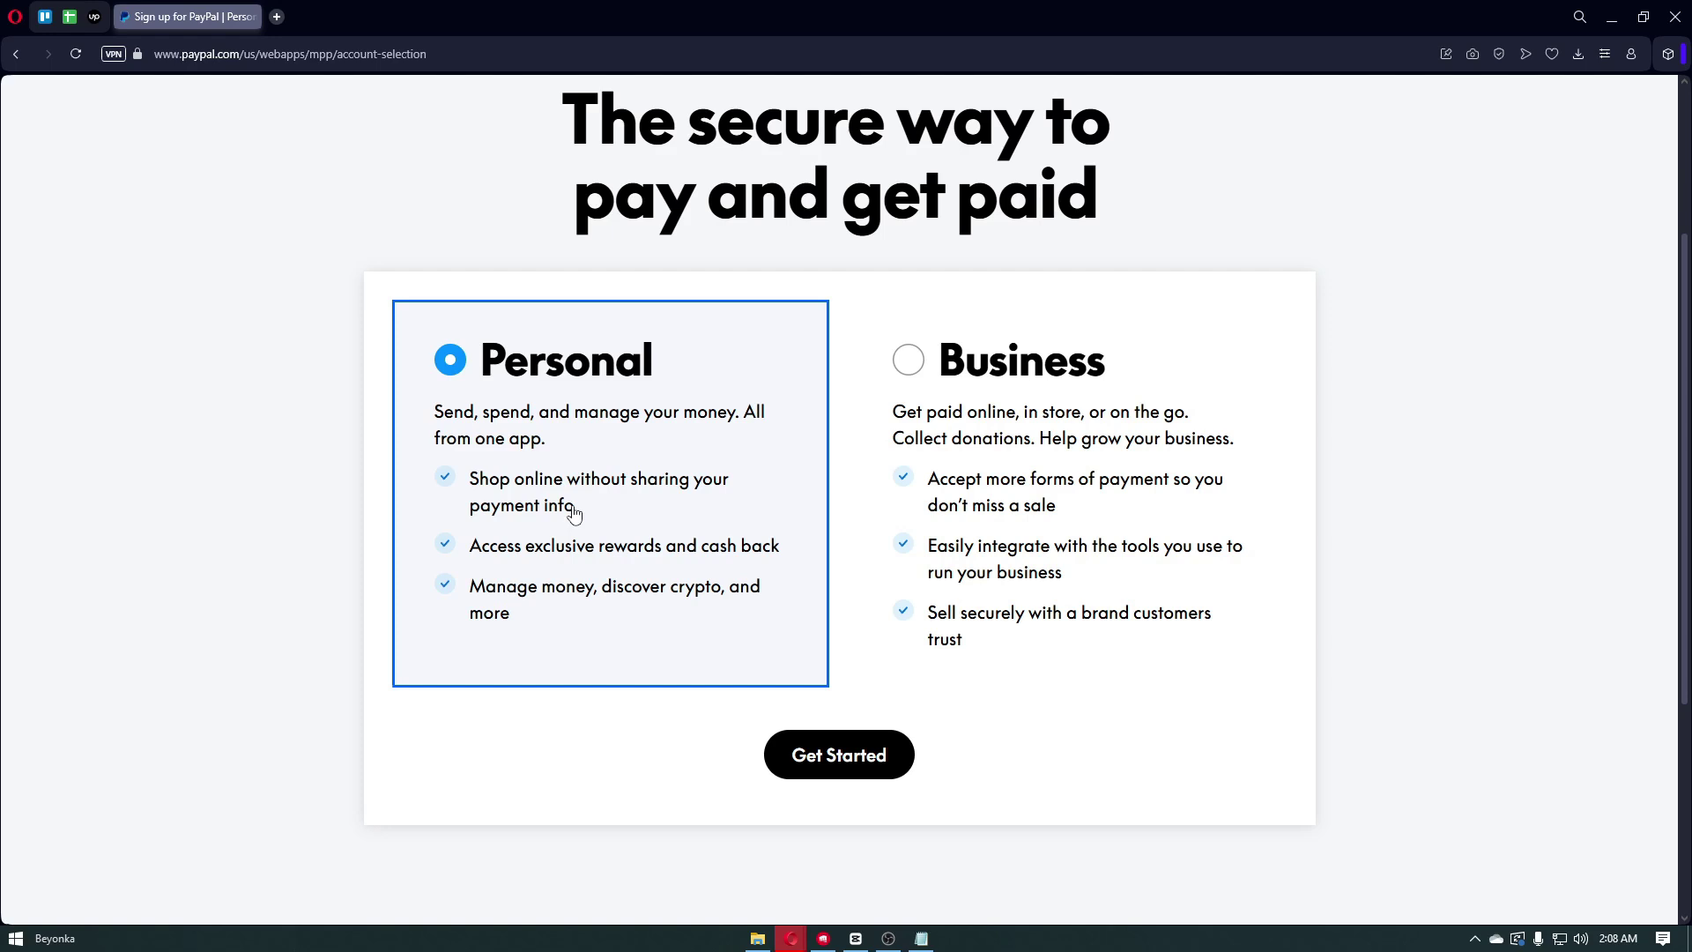
click(968, 488)
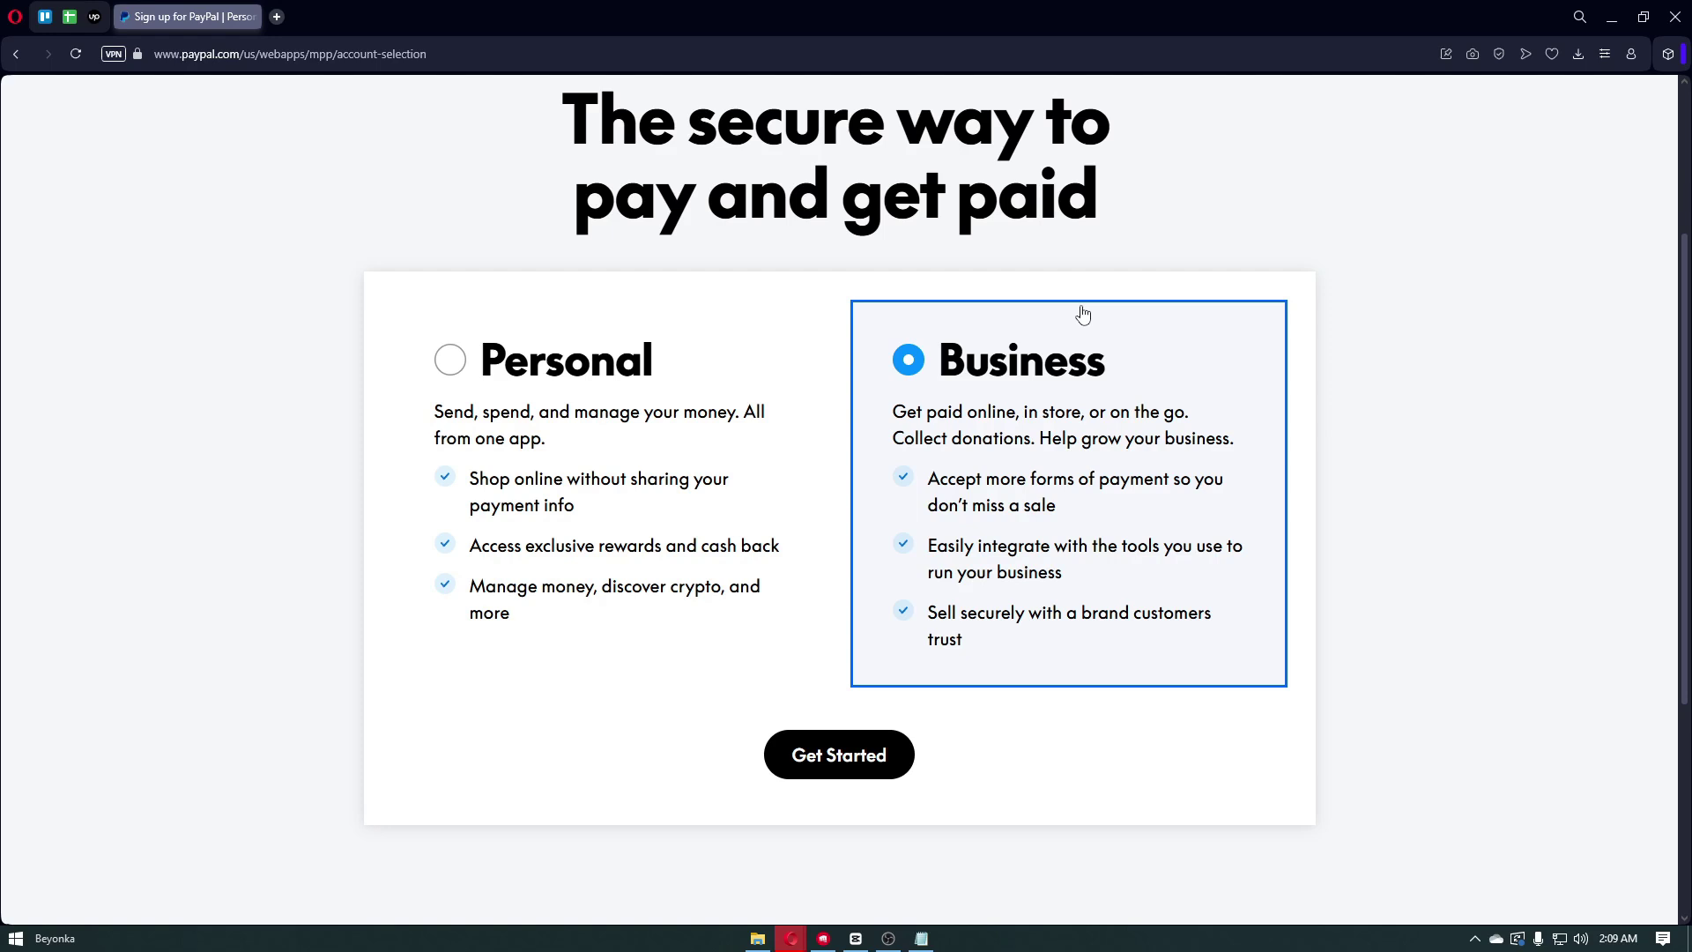
Start a Personal account sign-up with Philippines as the country, then dismiss the Google suggestion
click(657, 414)
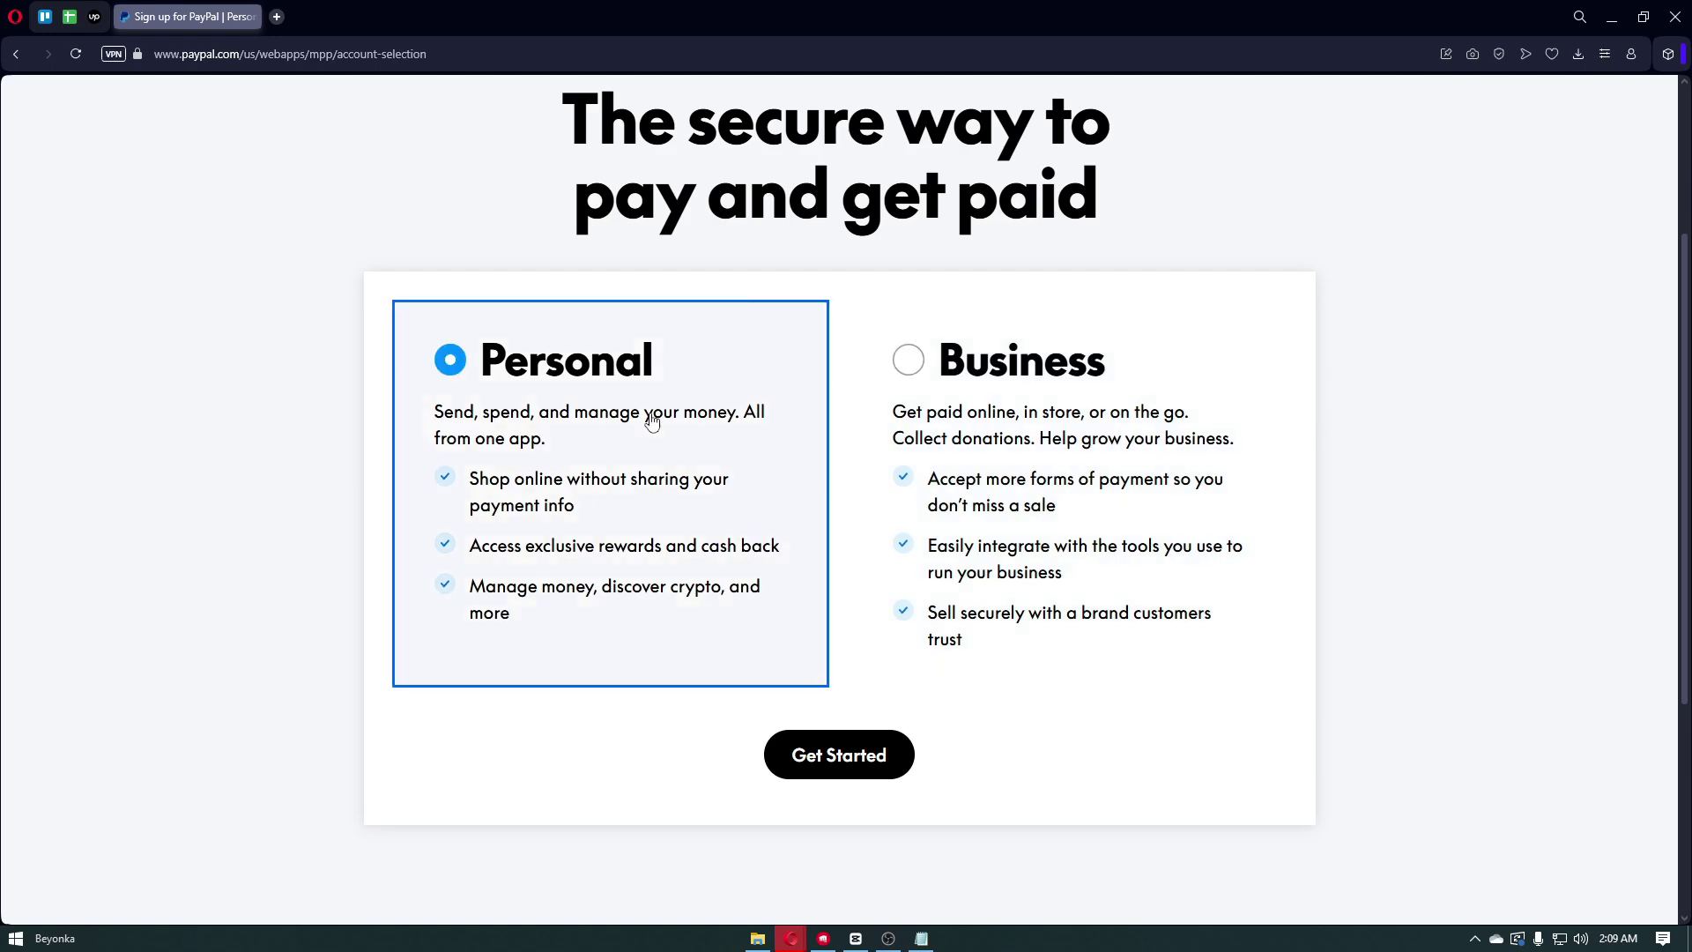
click(844, 759)
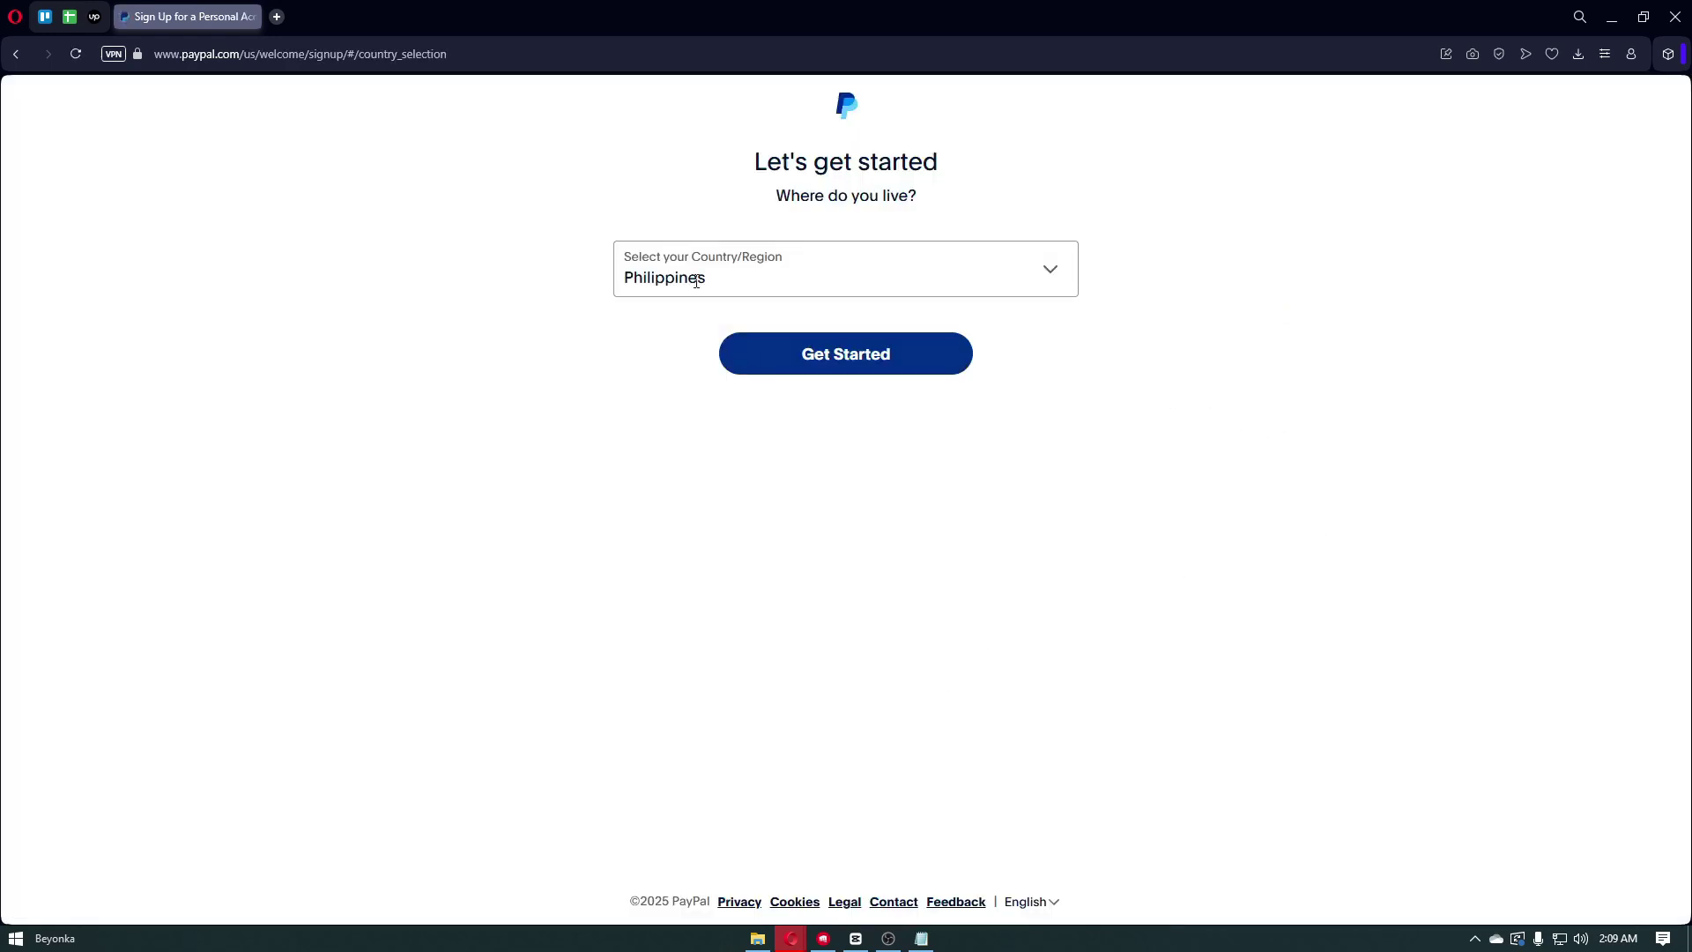
click(886, 366)
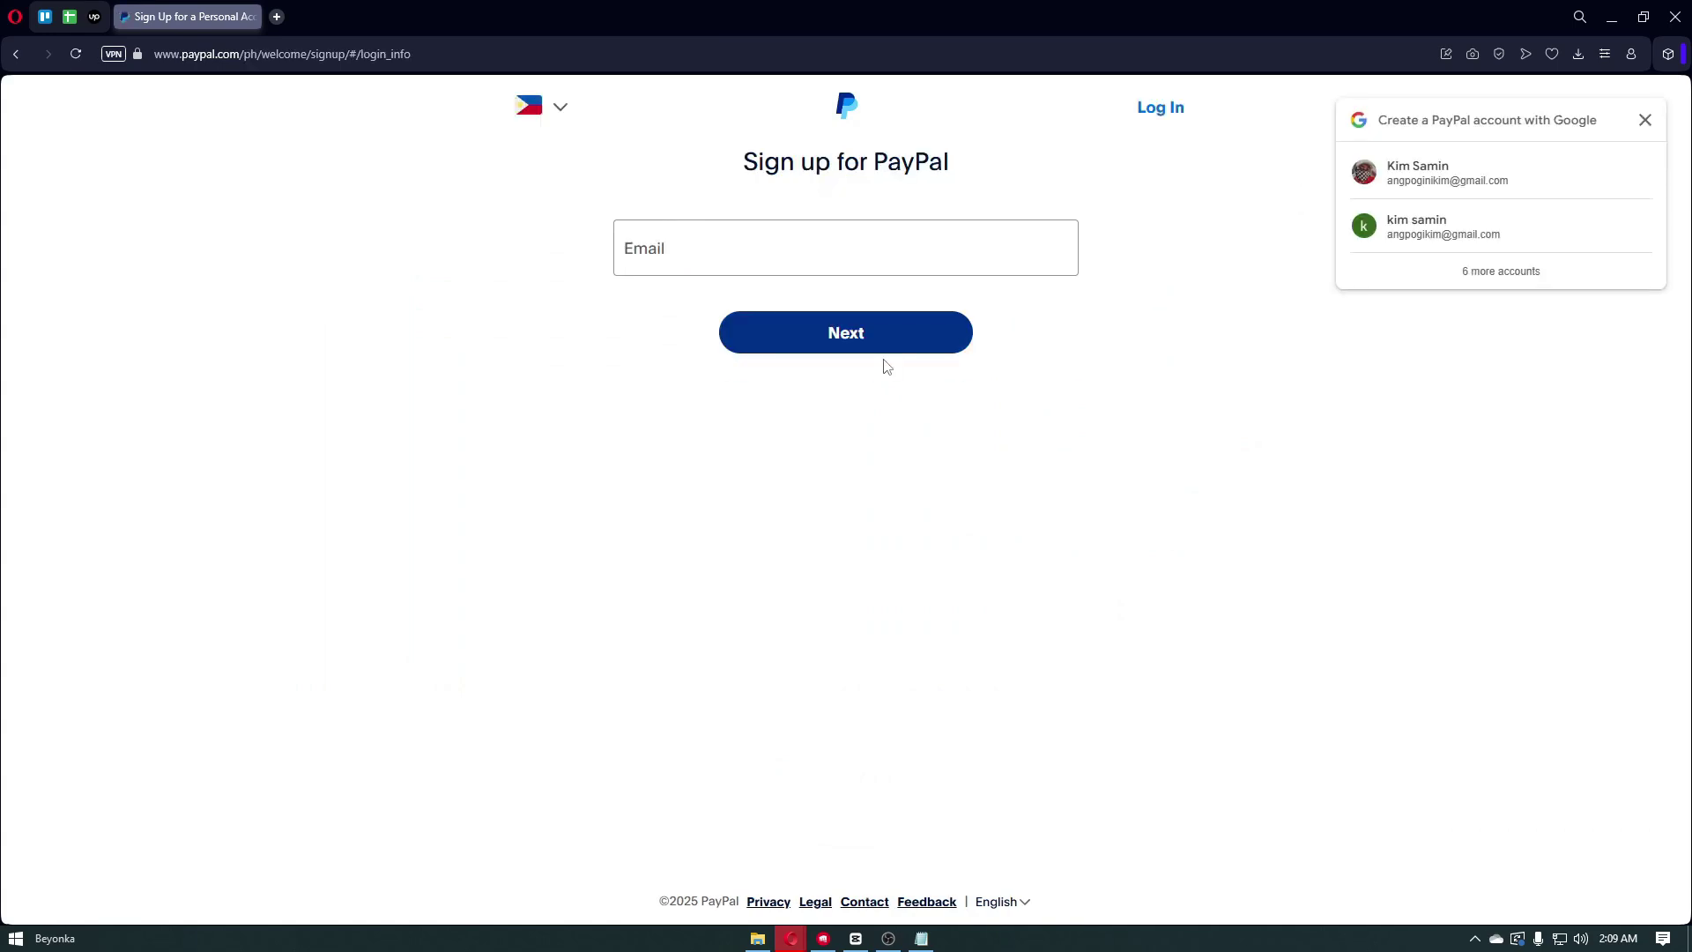
click(1646, 119)
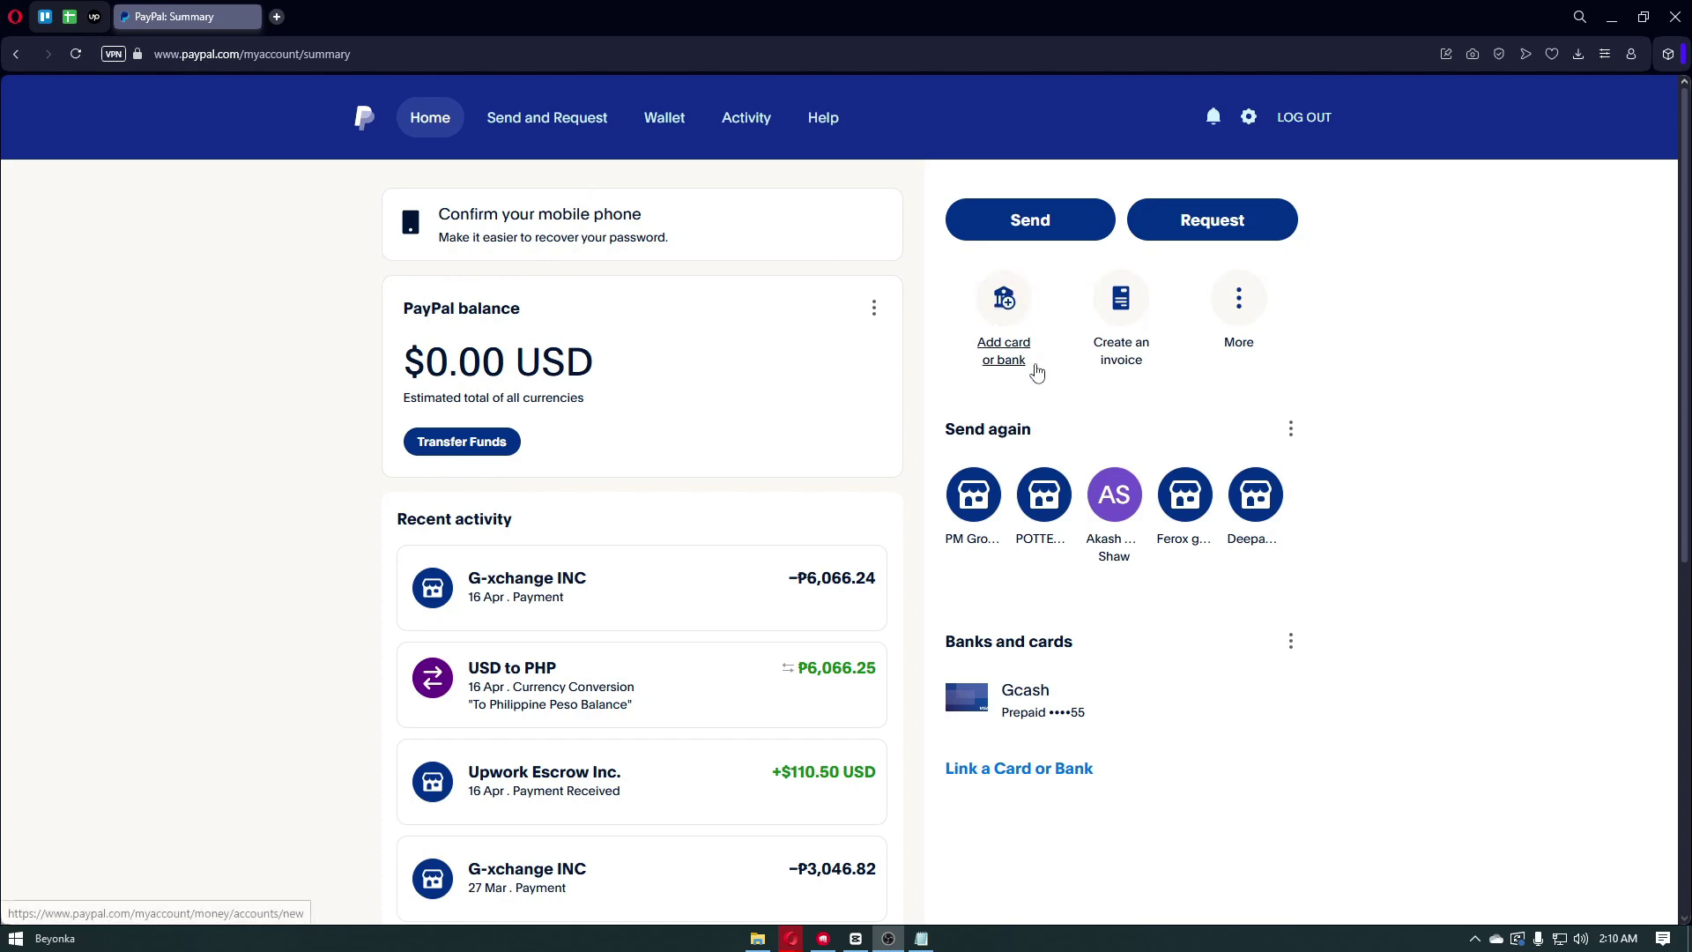
Begin linking a bank account via Add card or bank, then close the form unsaved
click(1007, 316)
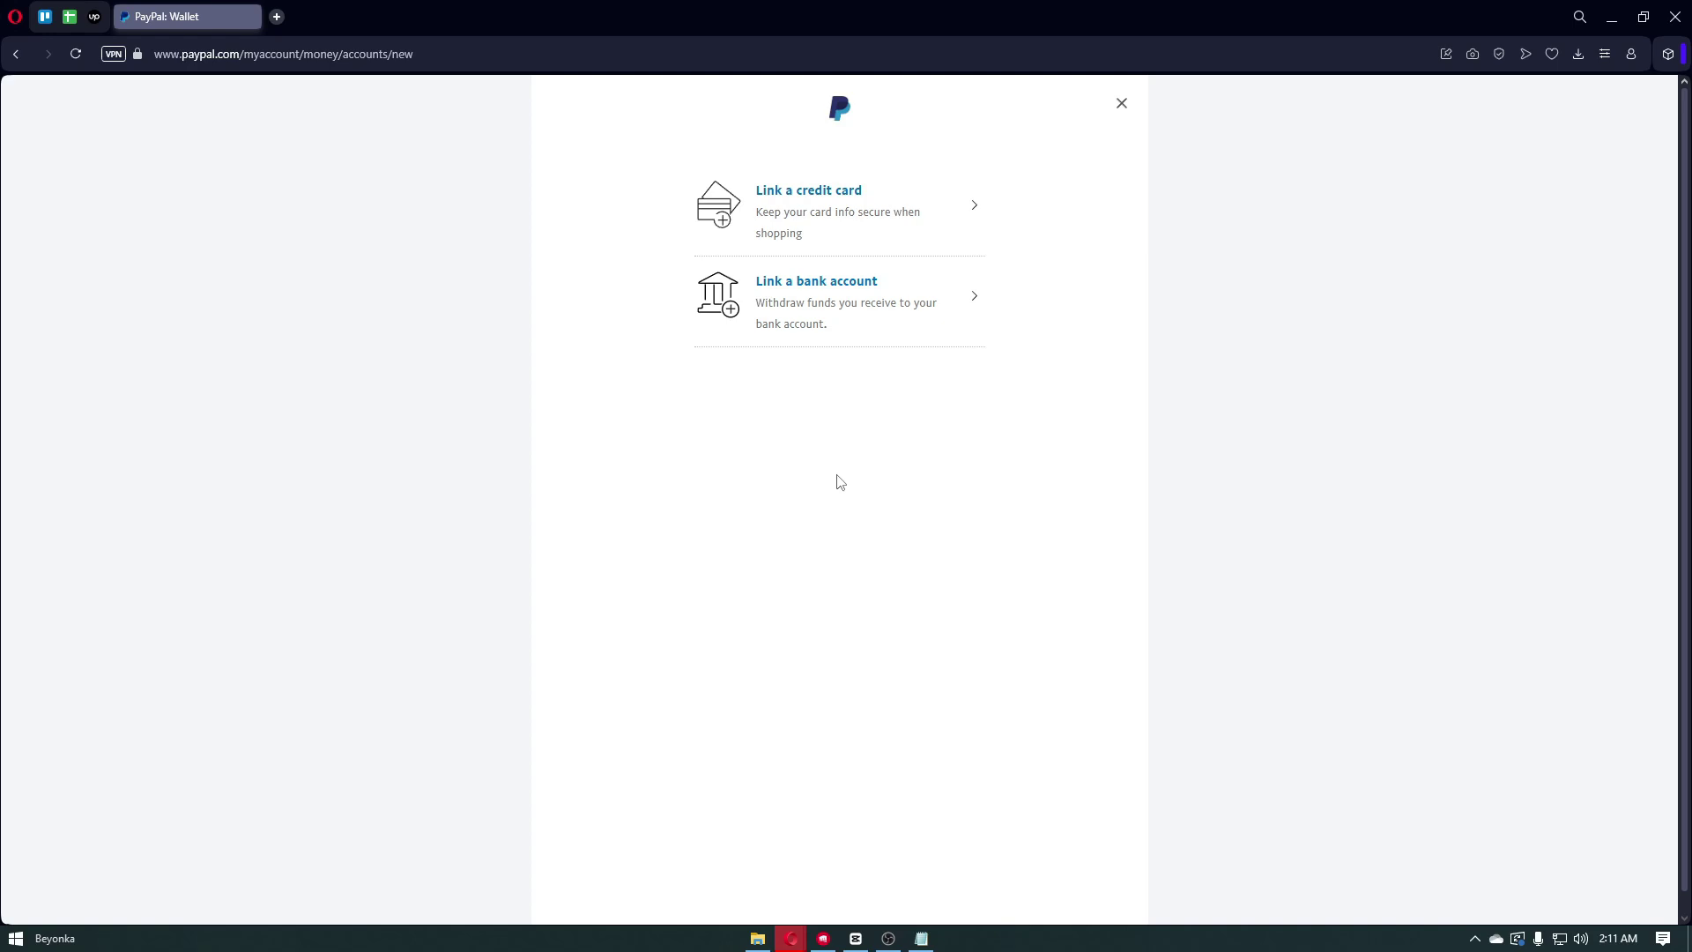
click(842, 312)
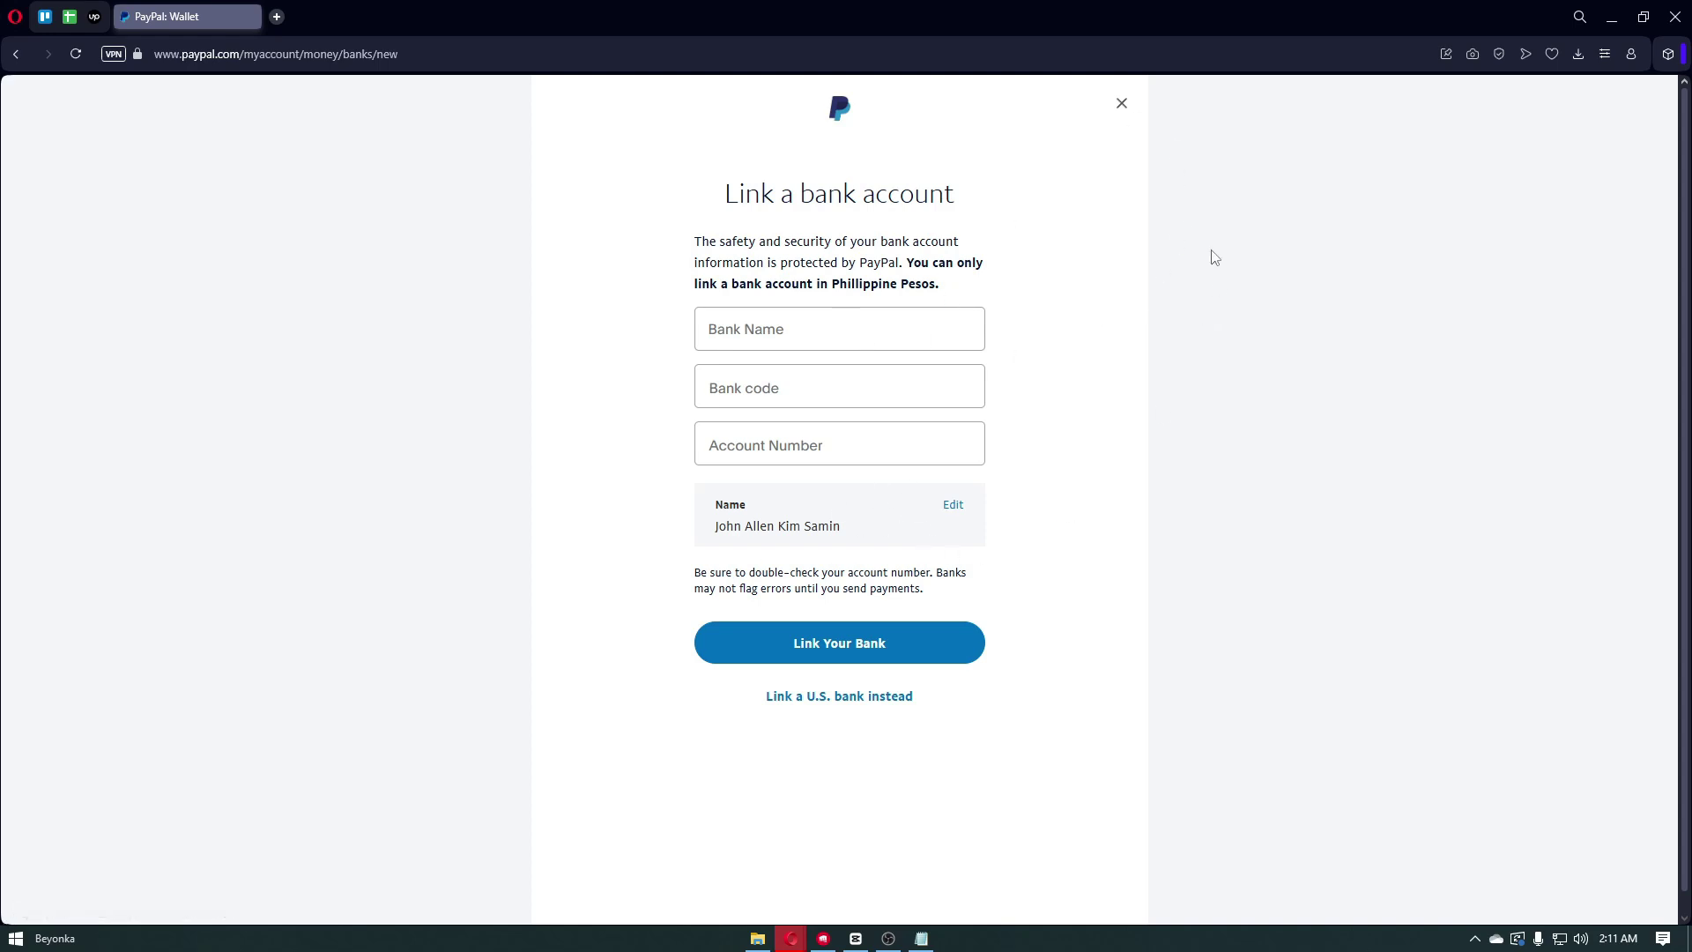
click(1122, 103)
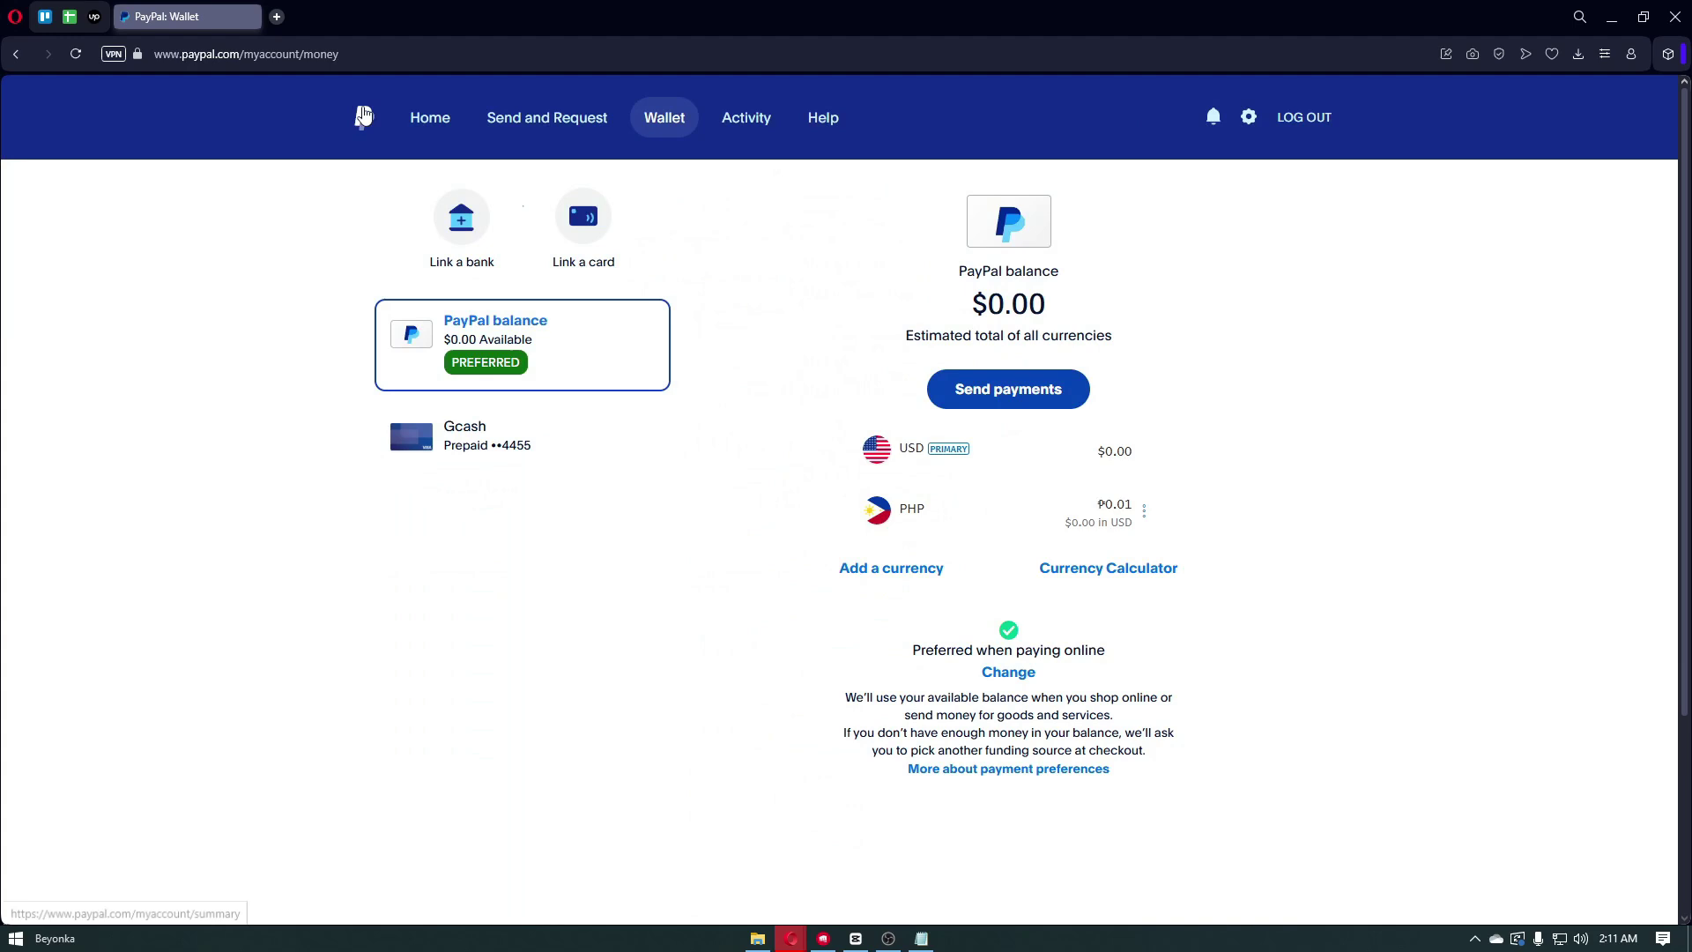
click(425, 118)
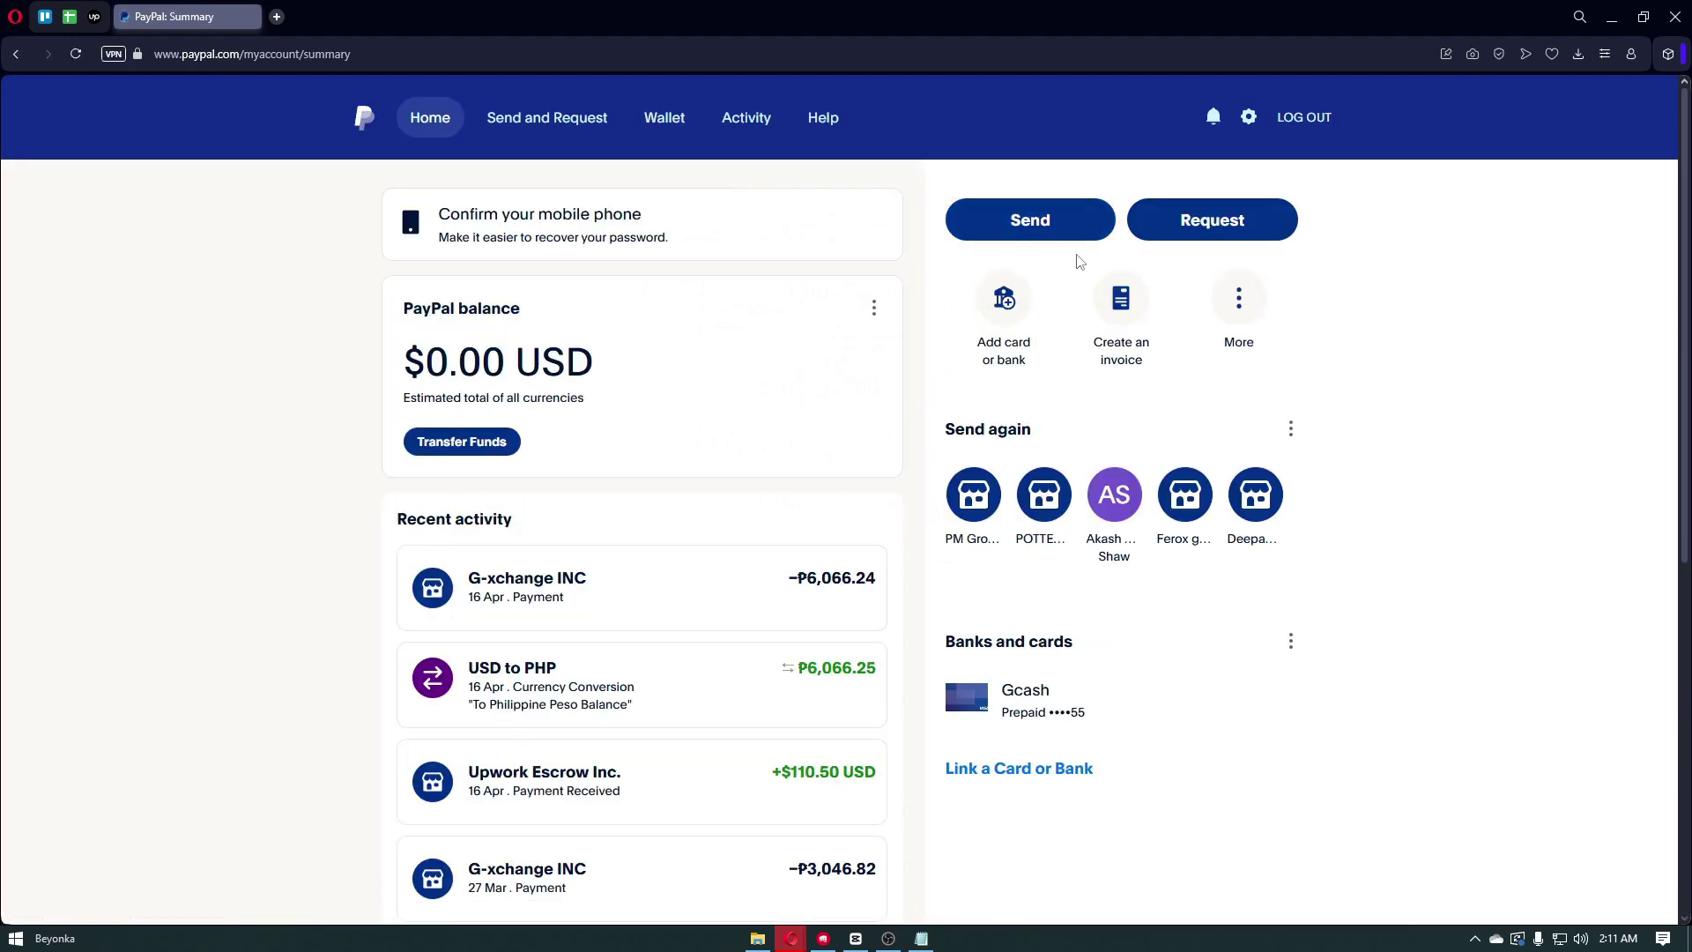
click(1005, 316)
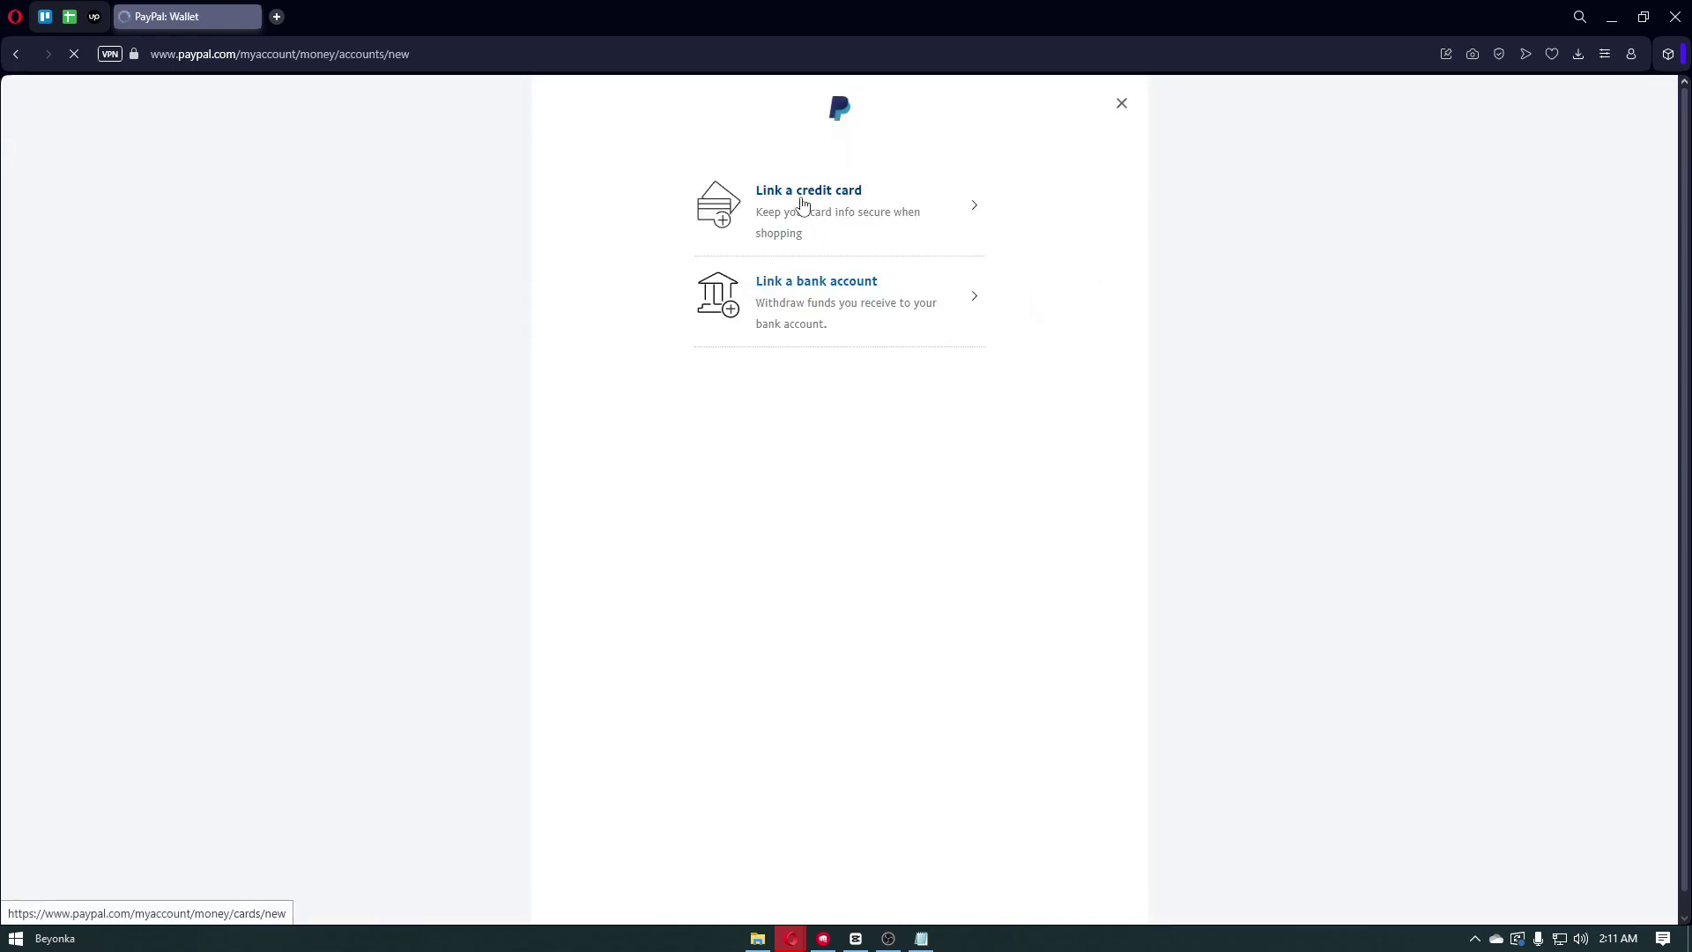
click(802, 204)
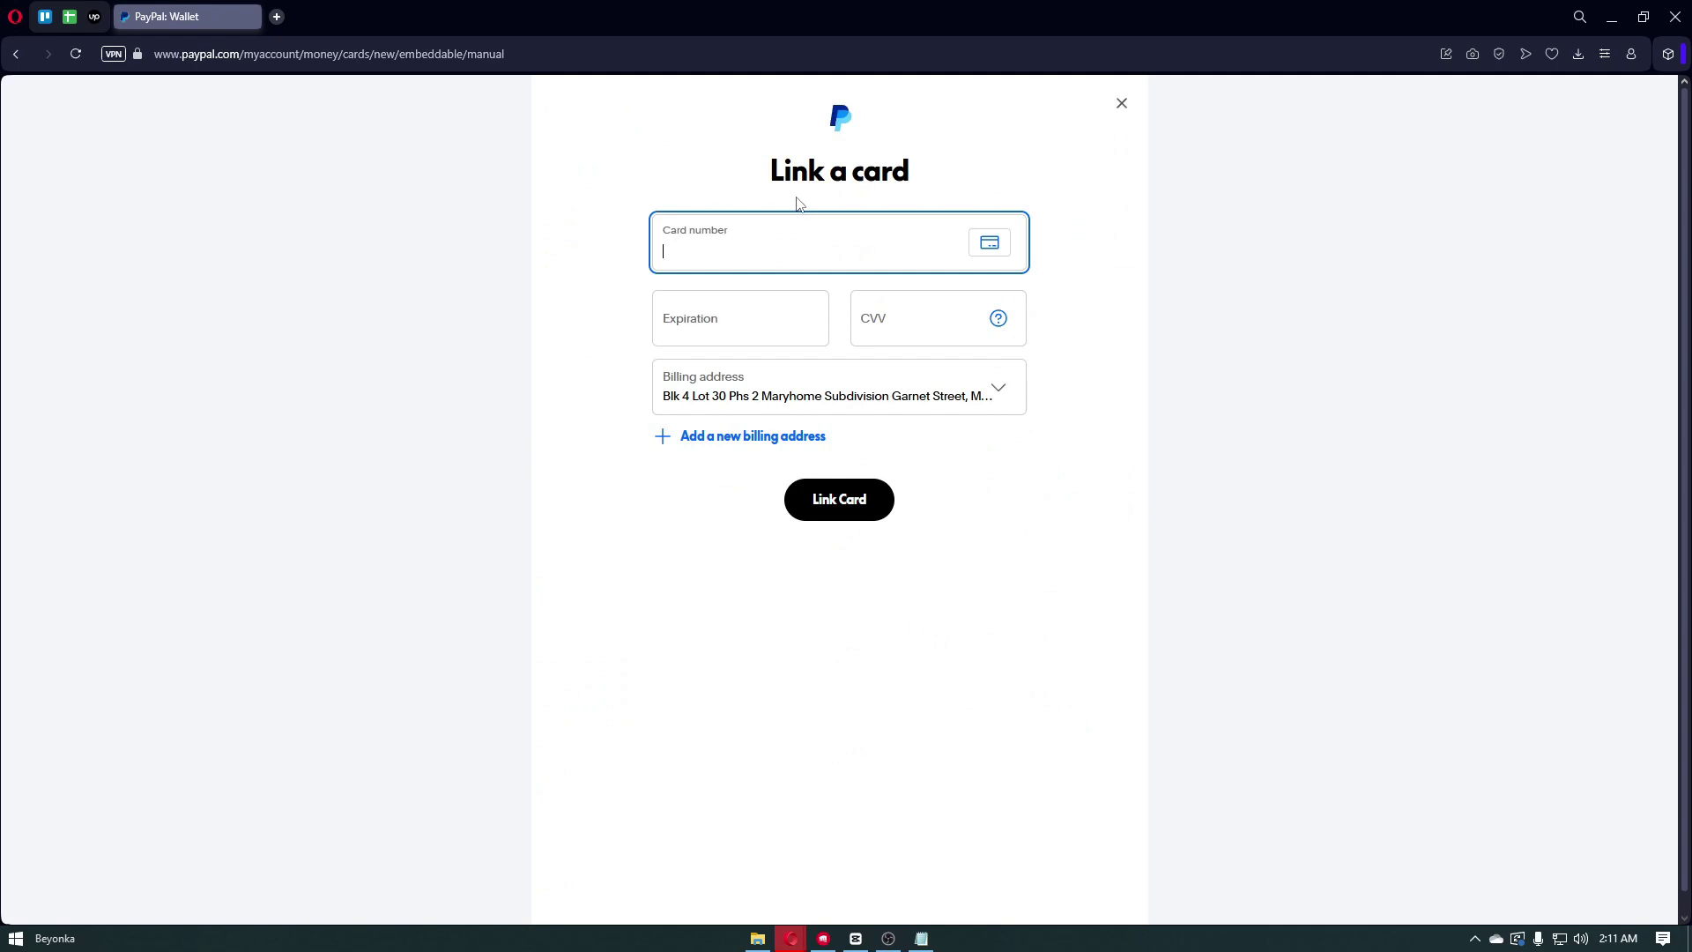
click(1121, 111)
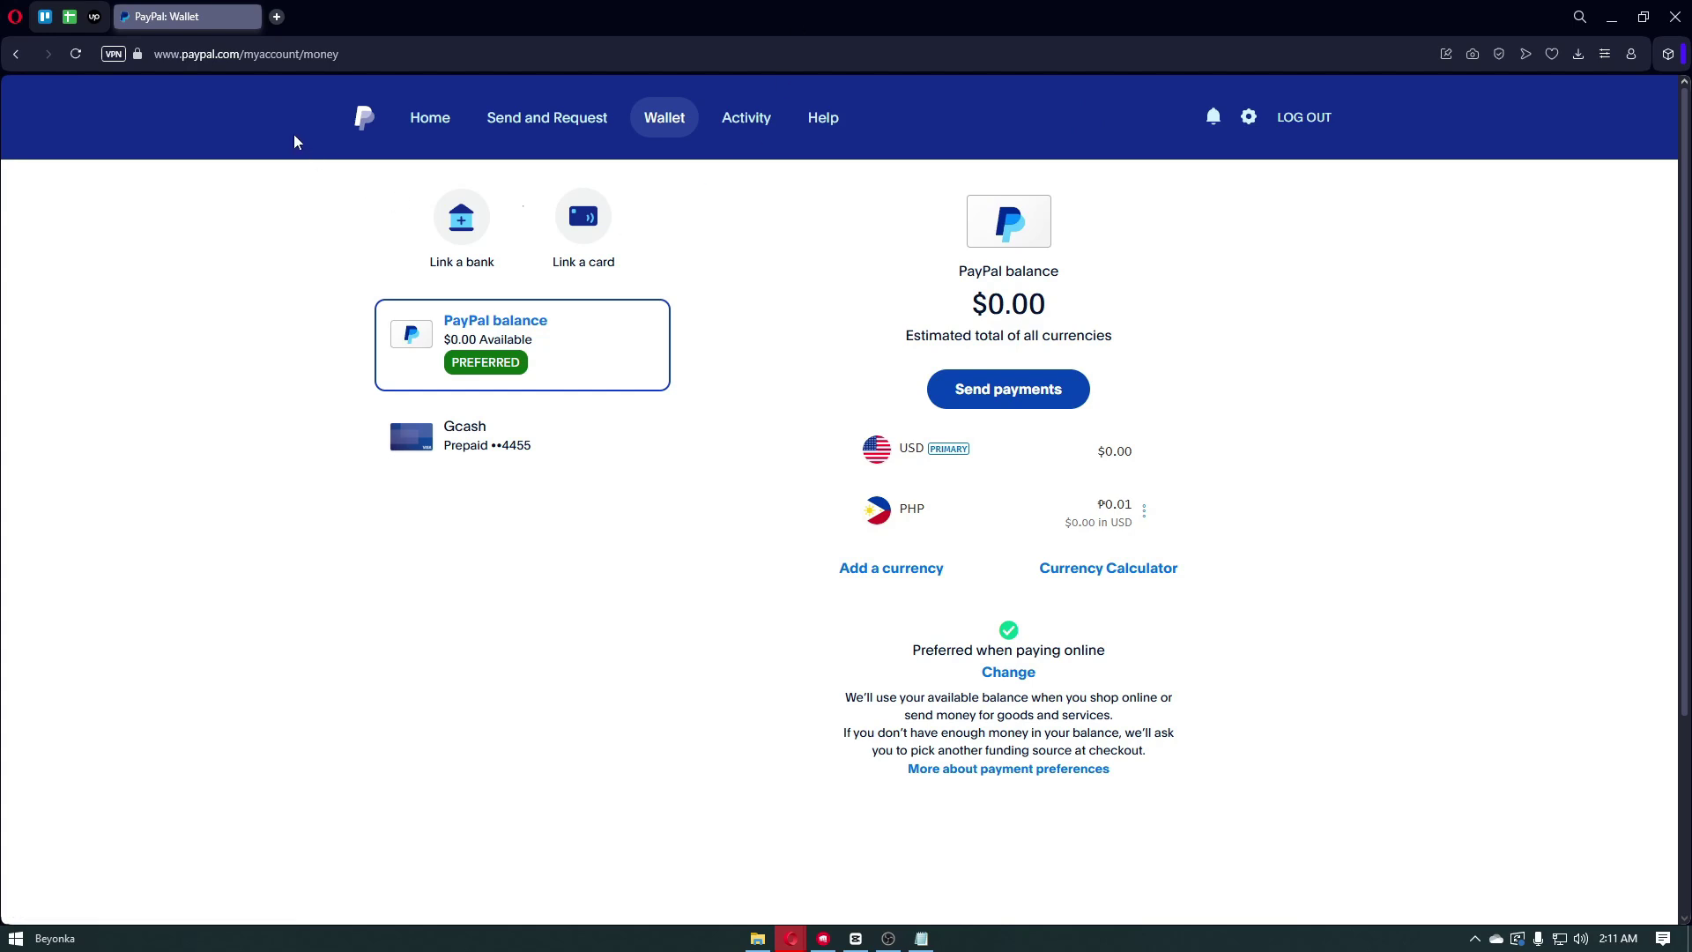
Visit the Send payment page, focus the recipient search, then return to the Summary
click(366, 121)
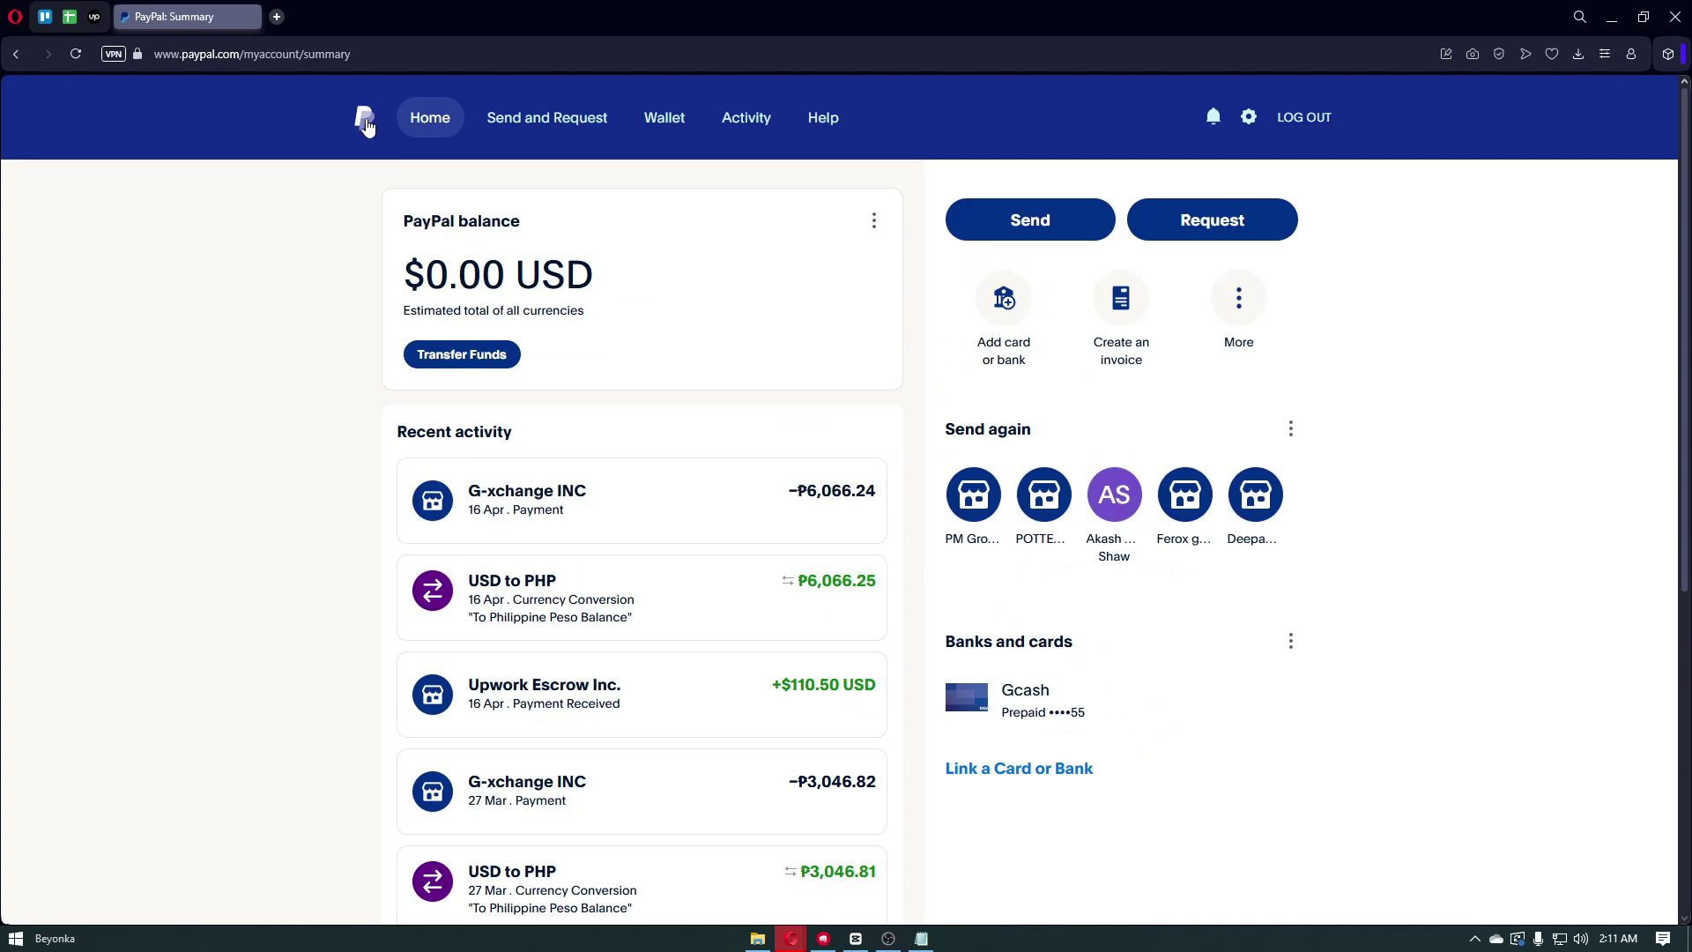
click(1053, 240)
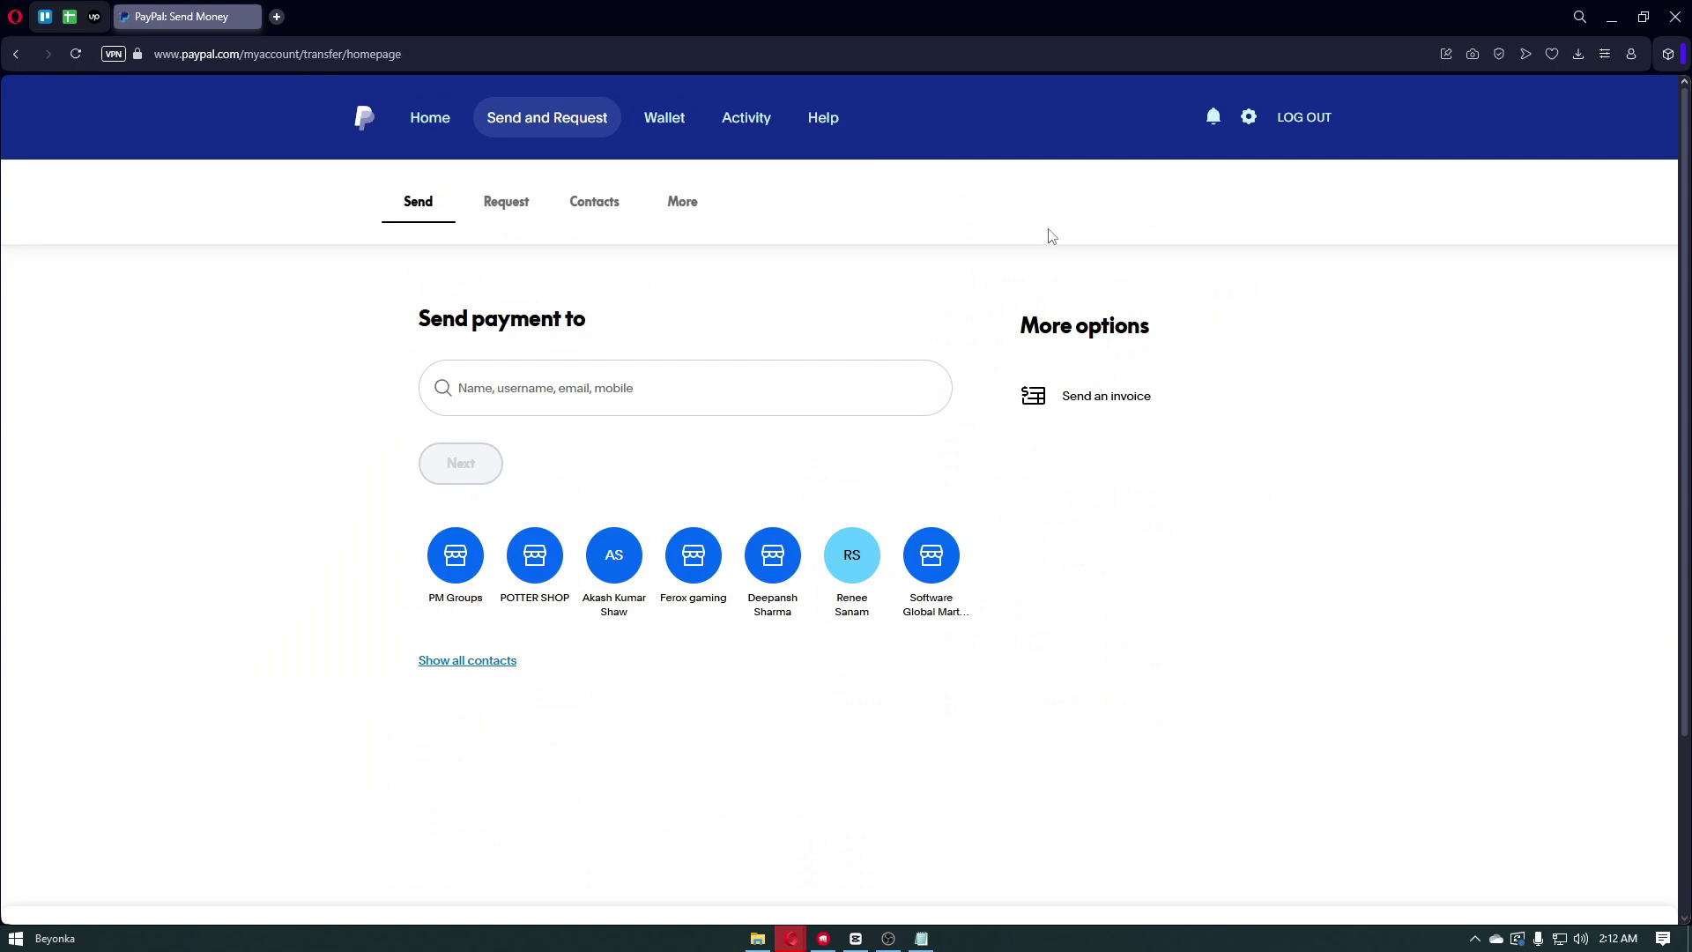
click(703, 395)
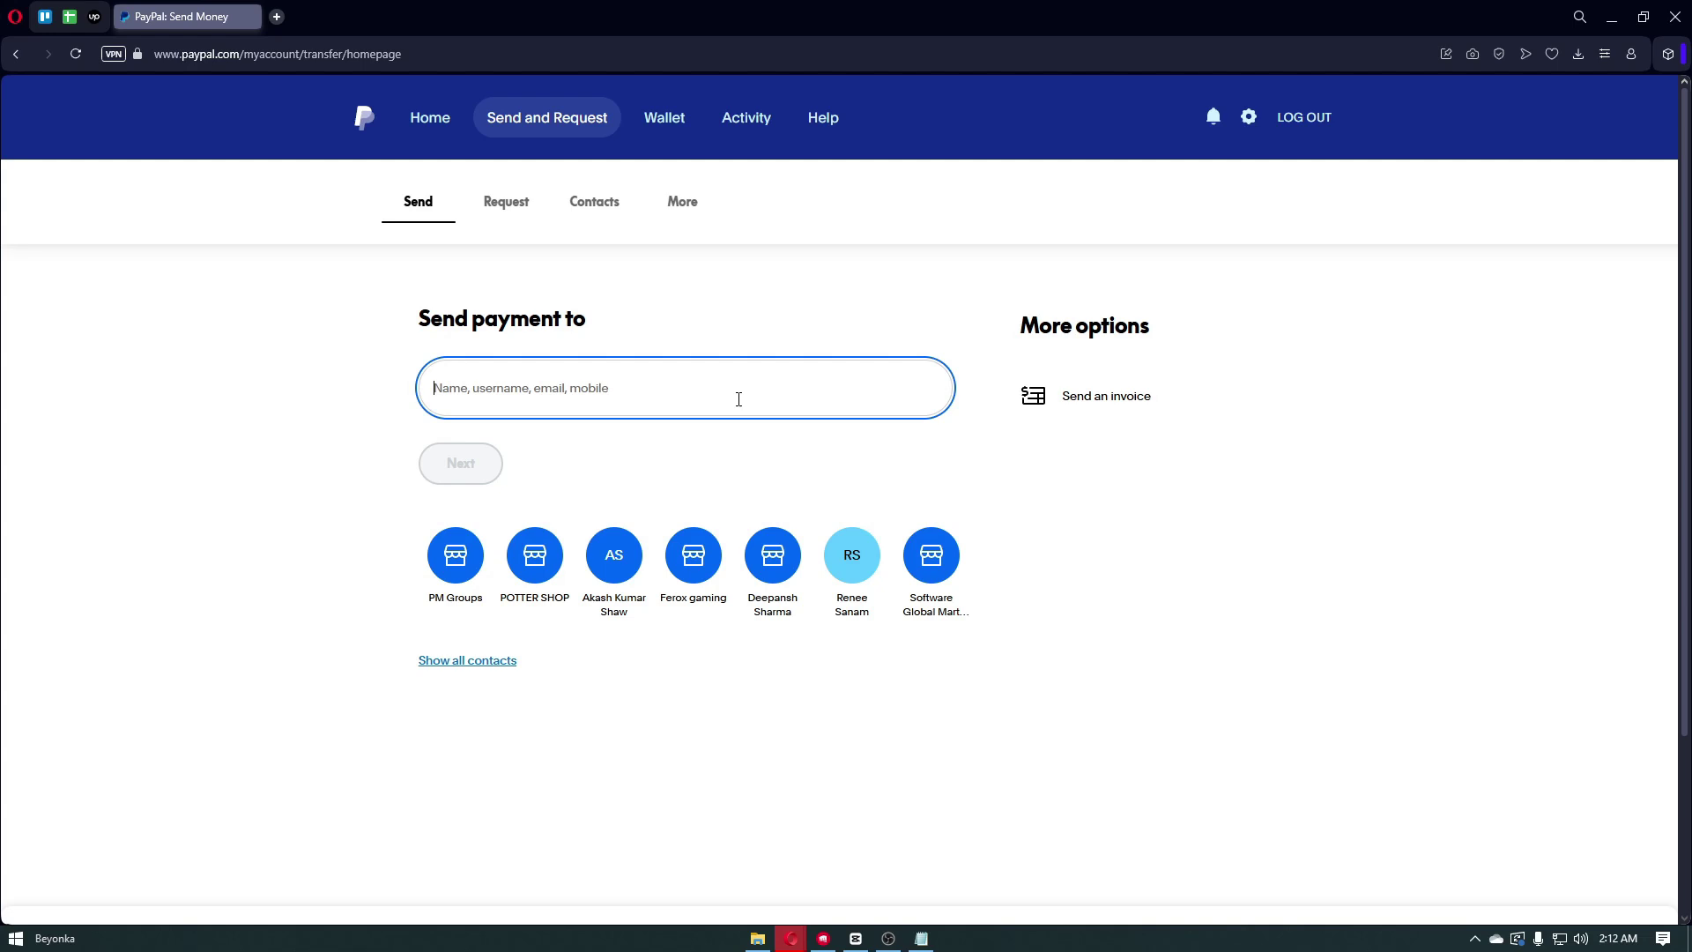
click(366, 133)
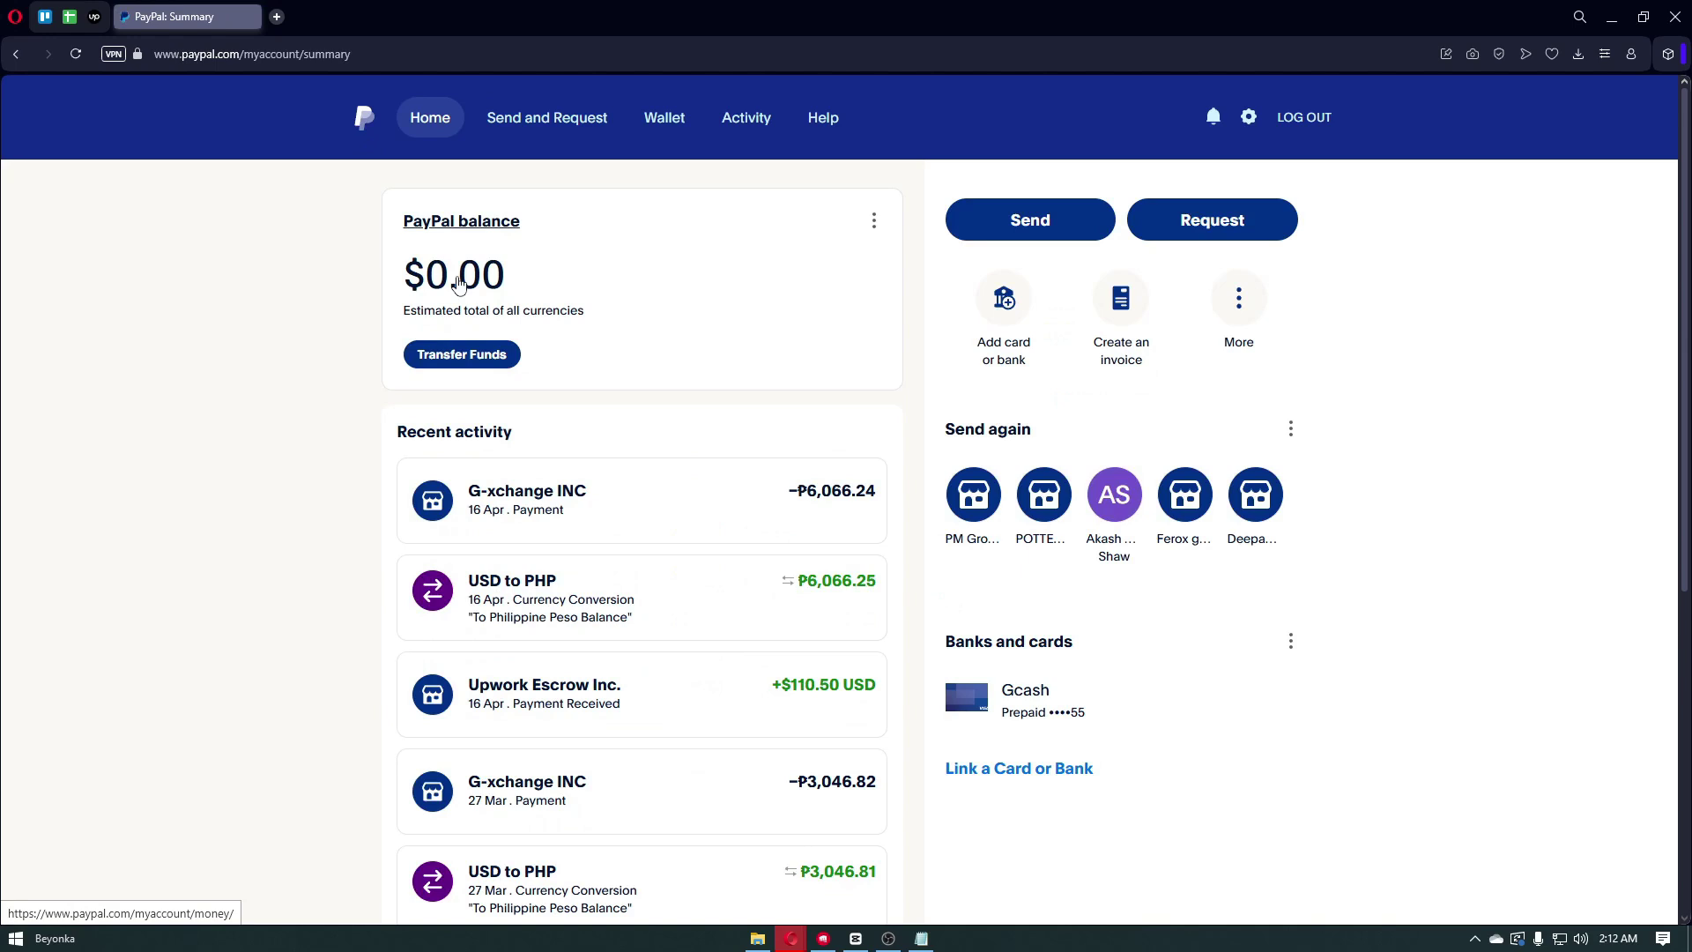
Start a transfer of funds out of the PayPal balance
click(470, 352)
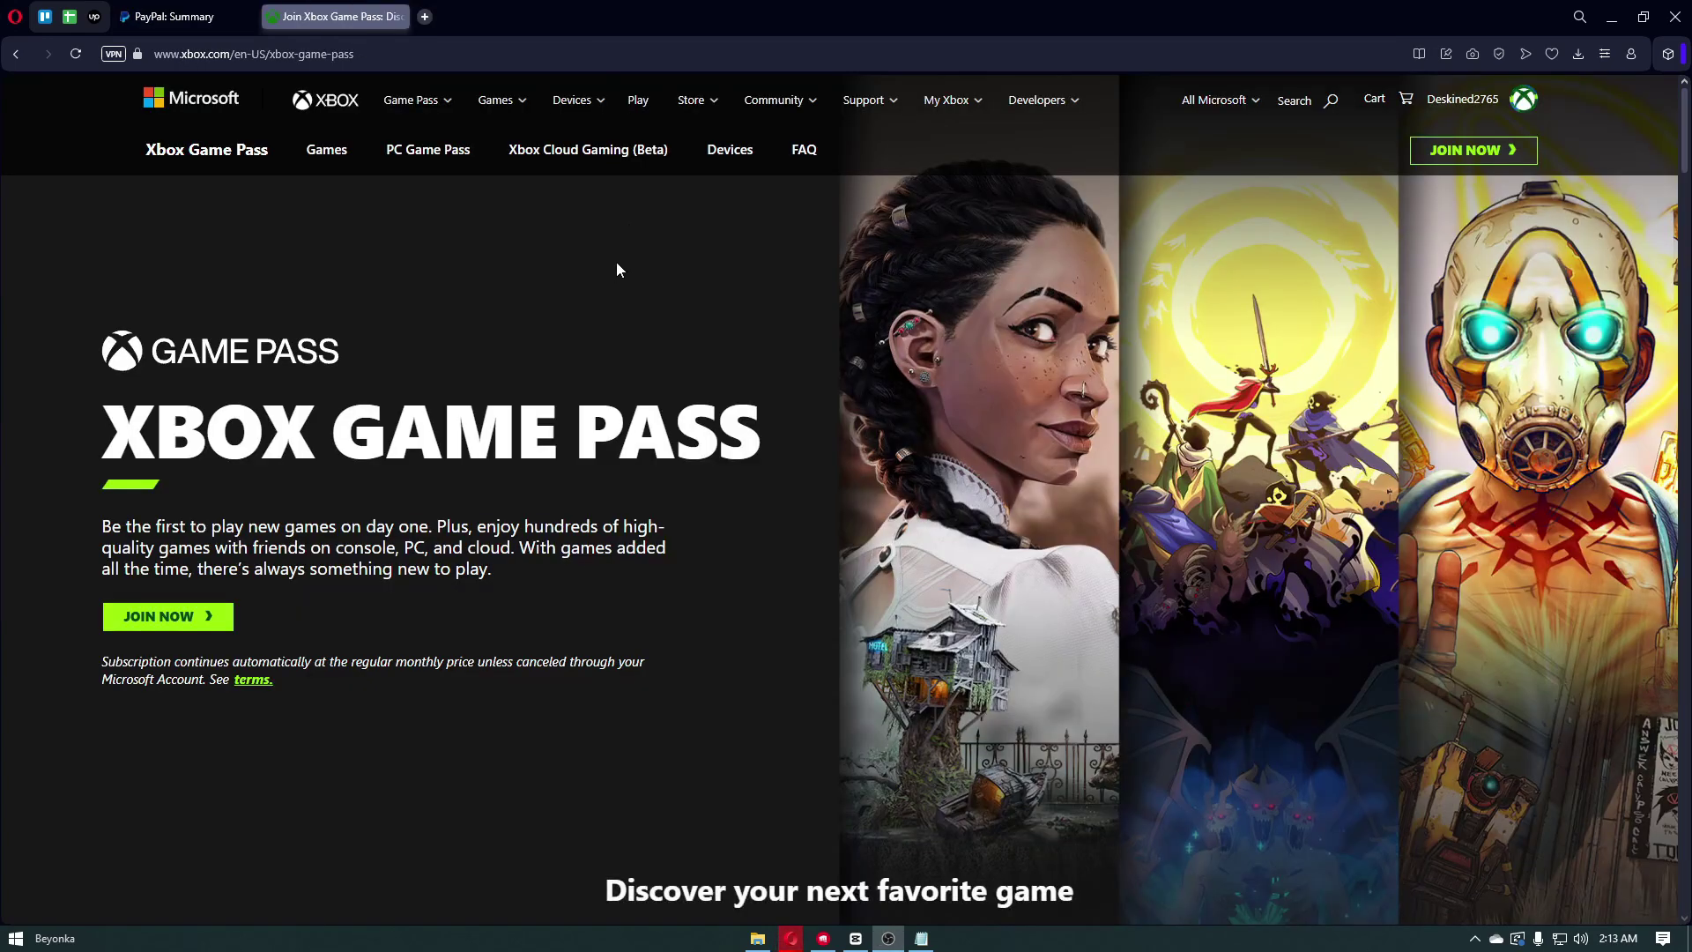
Scroll down the Xbox Game Pass page to the Grand Theft Auto V card
scroll(616, 269, down, 2)
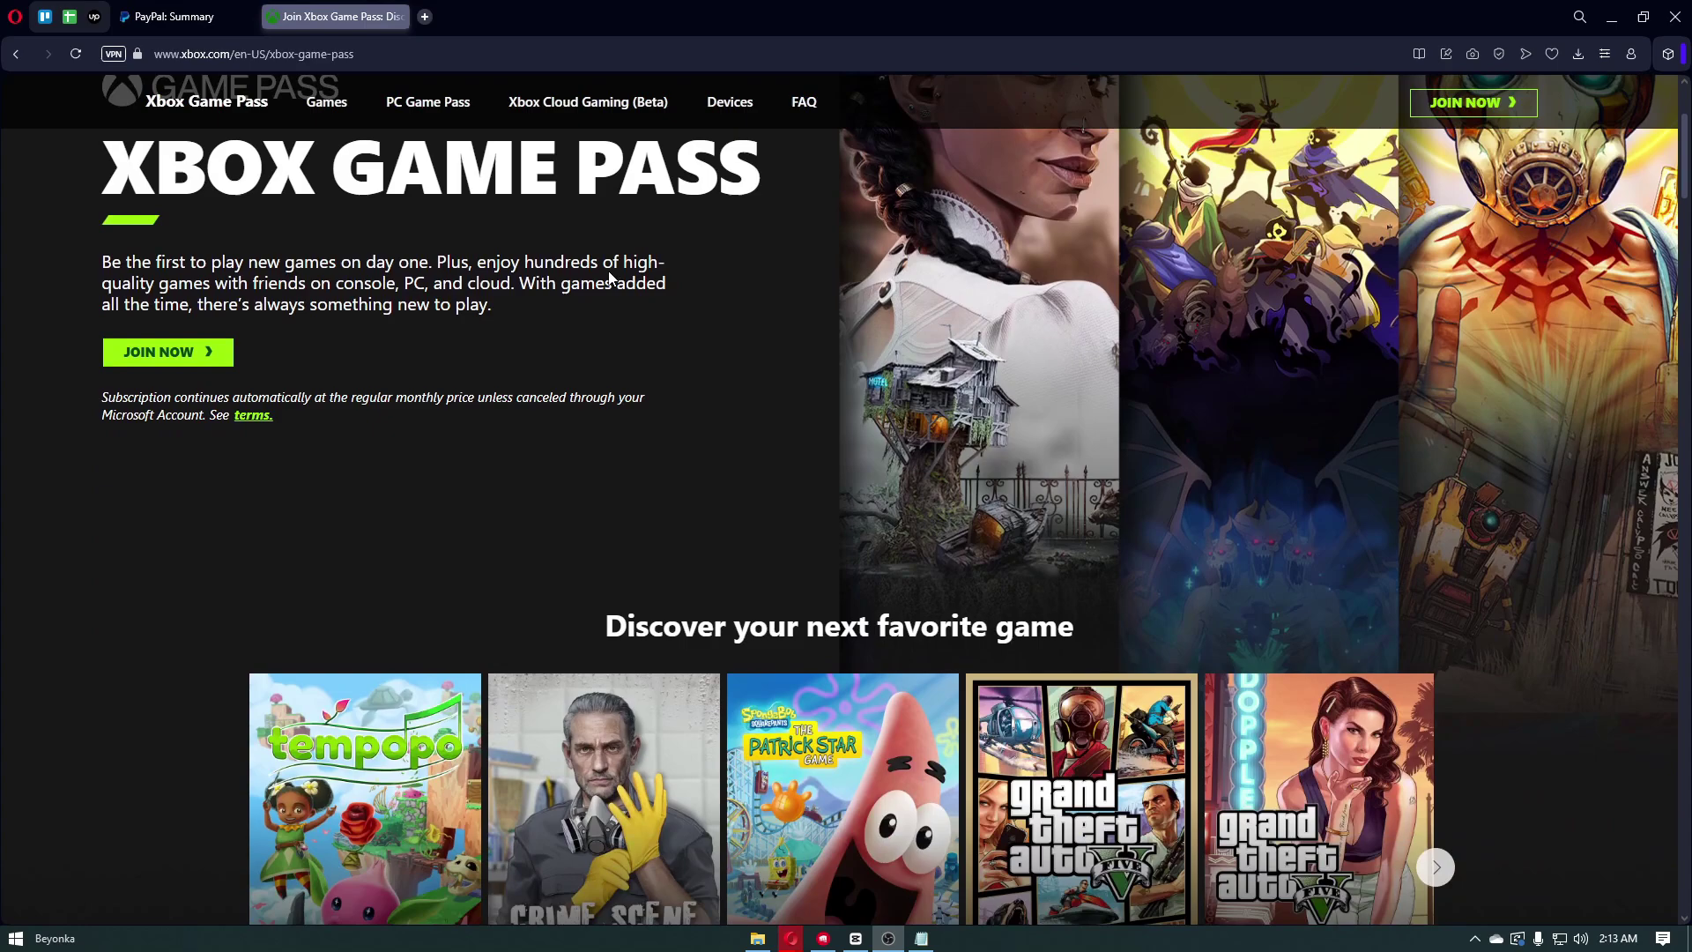
scroll(542, 315, down, 2)
scroll(521, 320, down, 2)
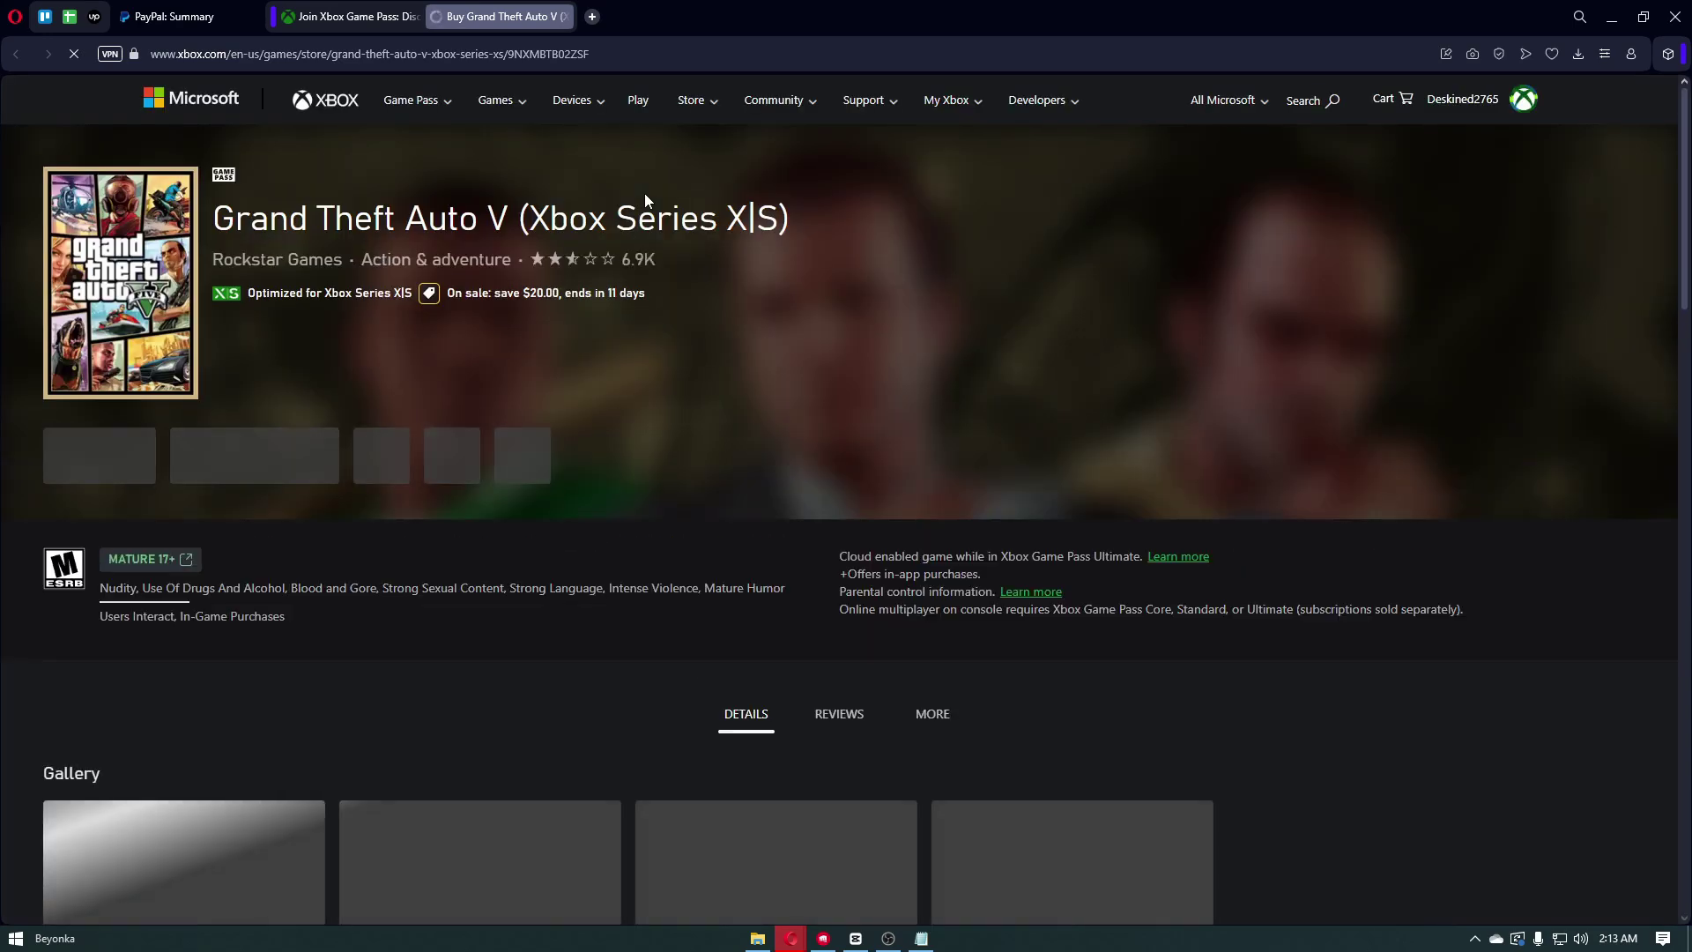
scroll(645, 200, down, 2)
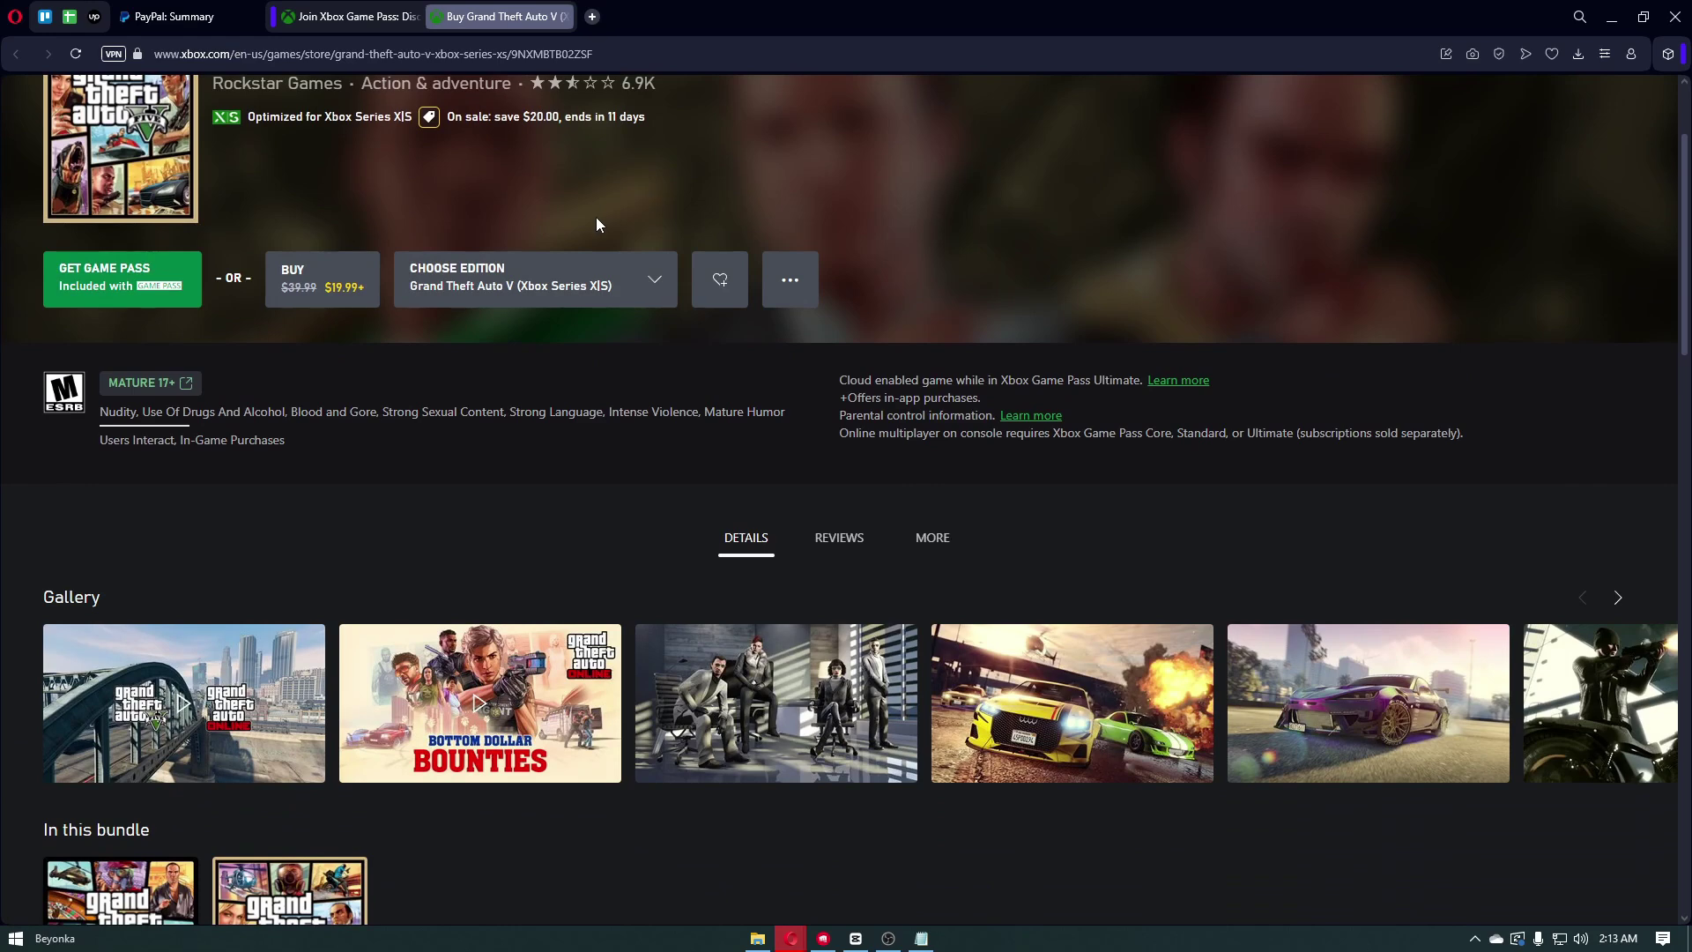
Start buying Grand Theft Auto V, view the billing address step, then cancel the purchase
click(323, 277)
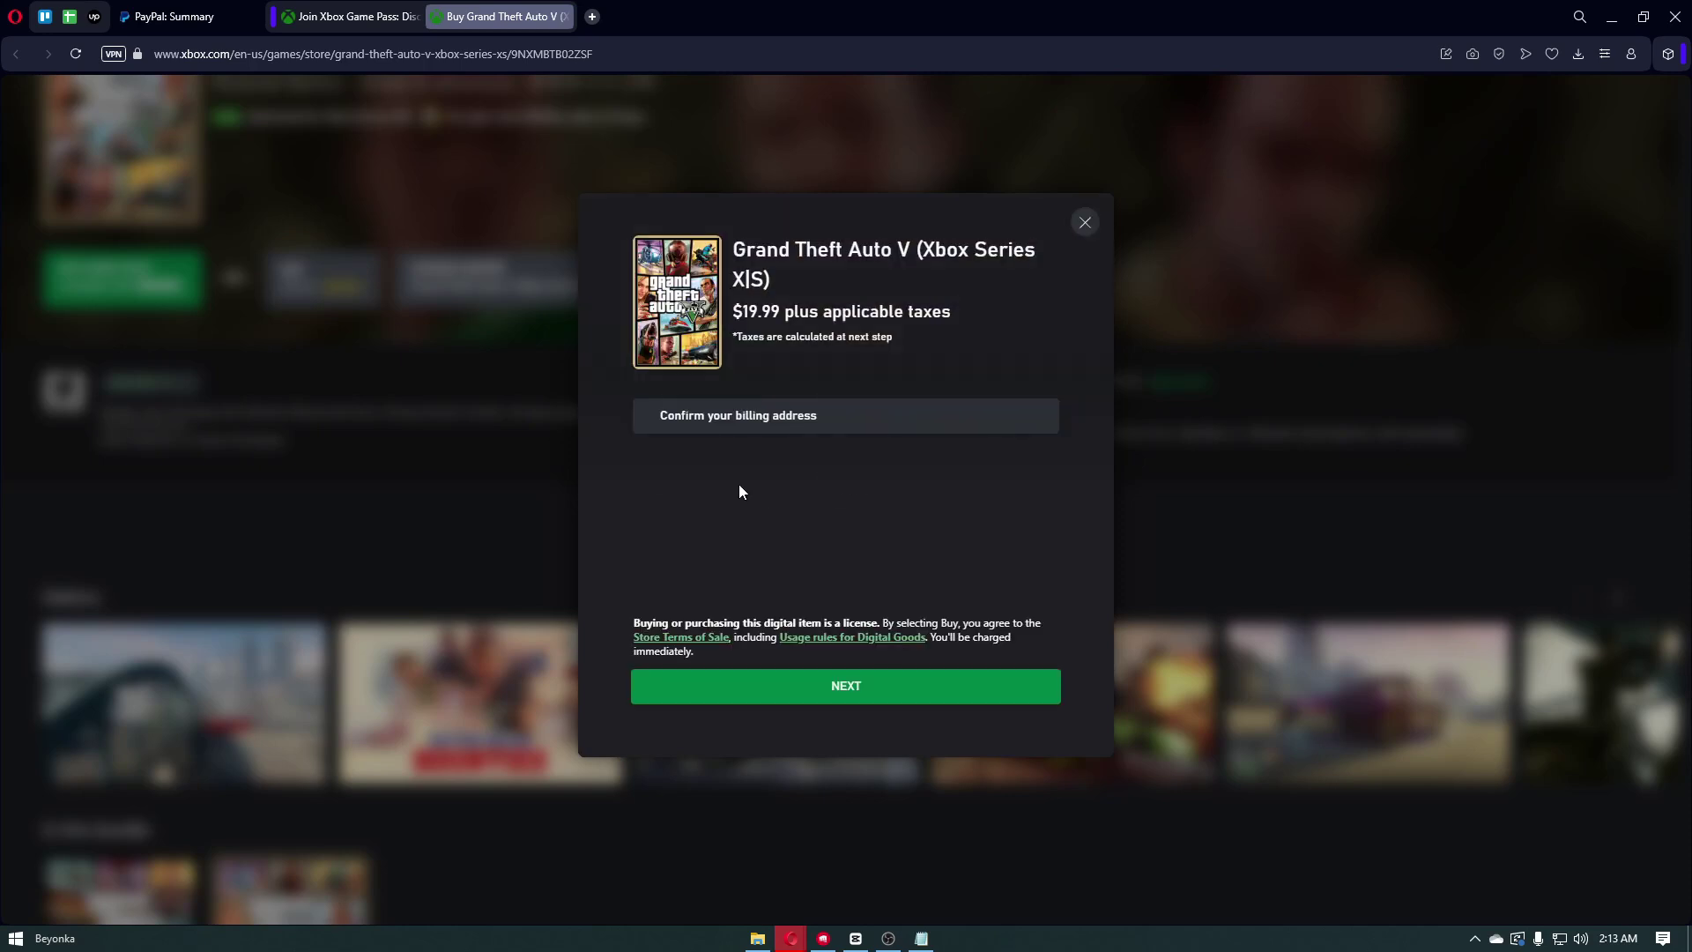
click(898, 701)
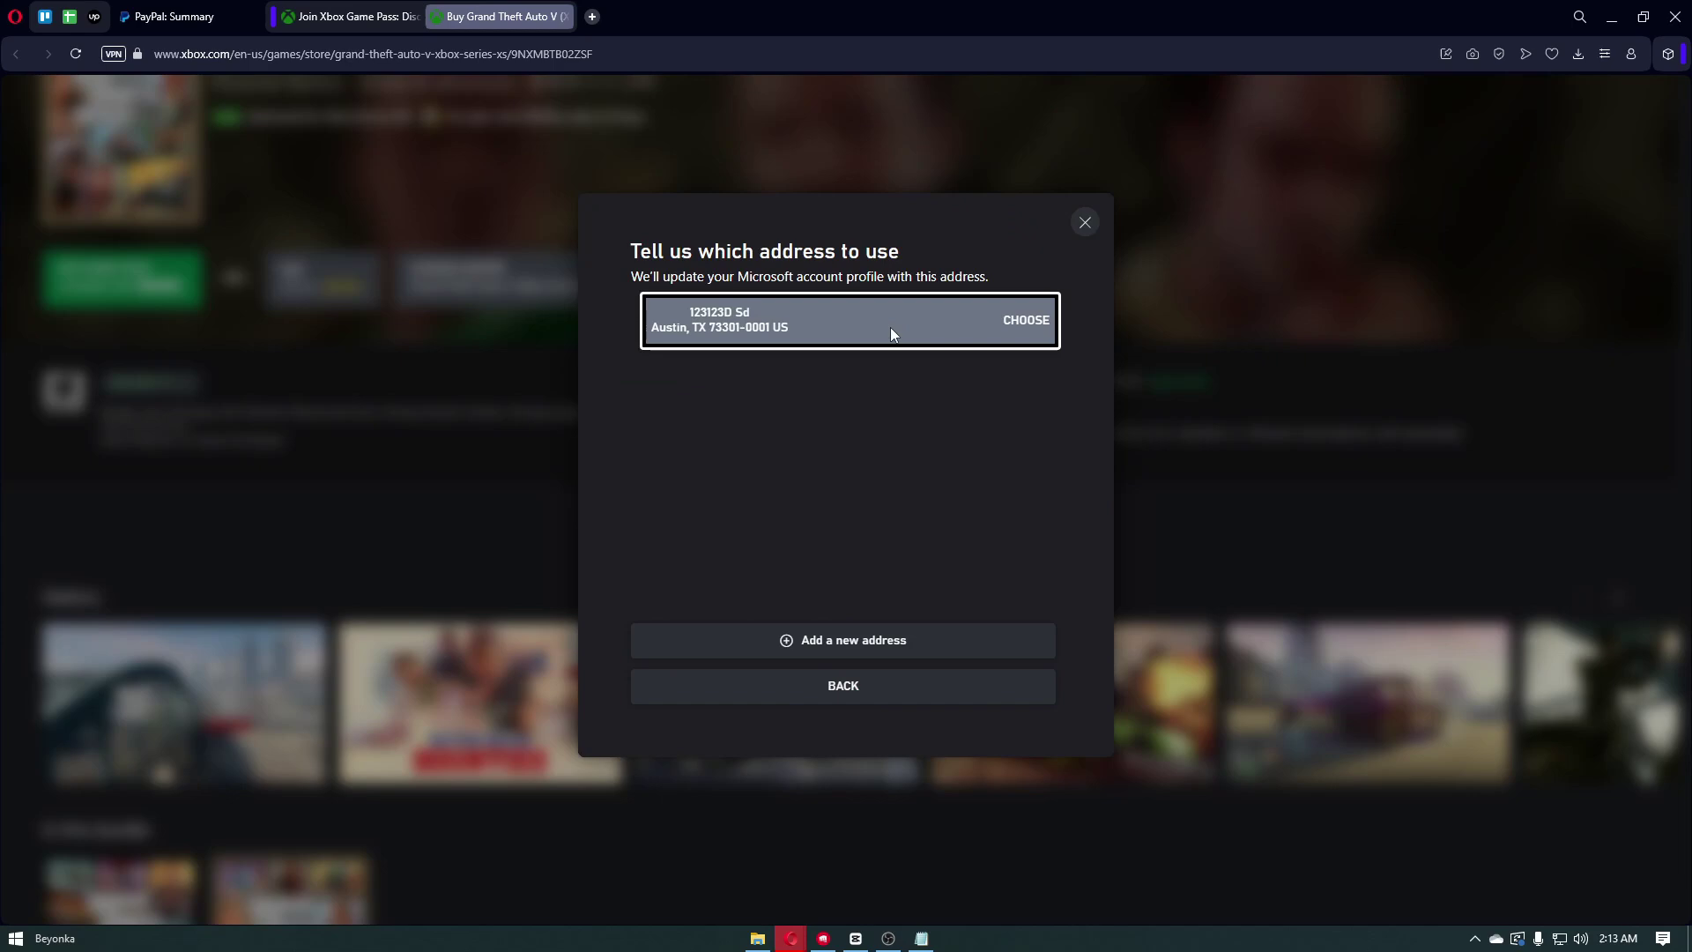
click(1085, 222)
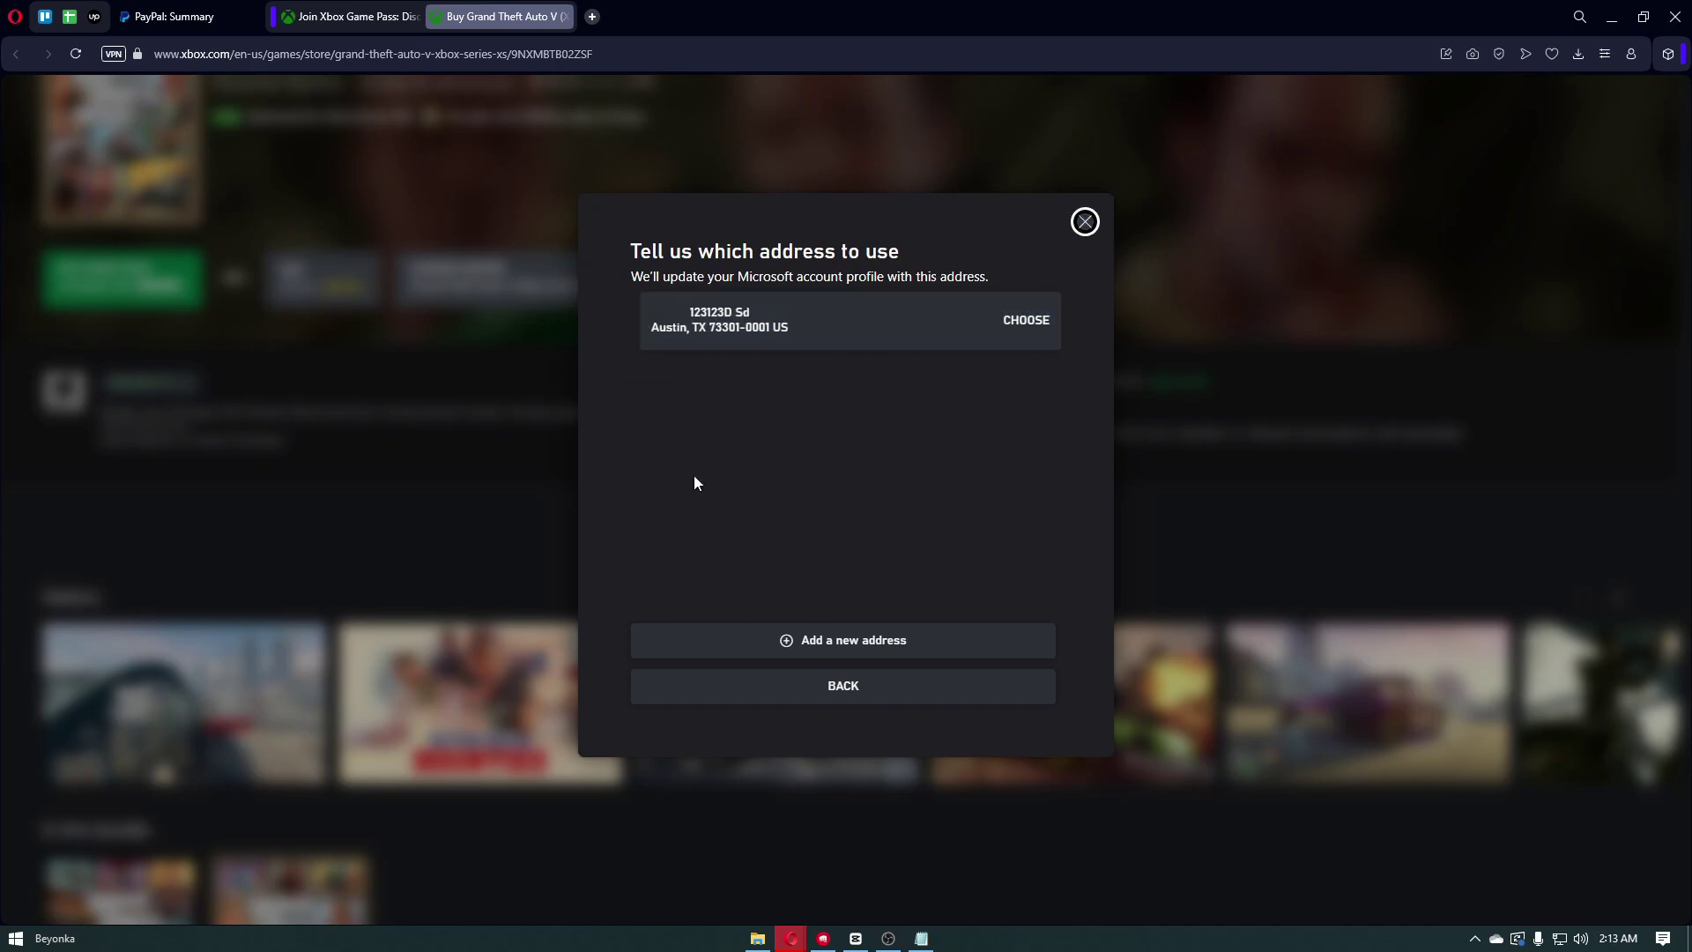
click(842, 681)
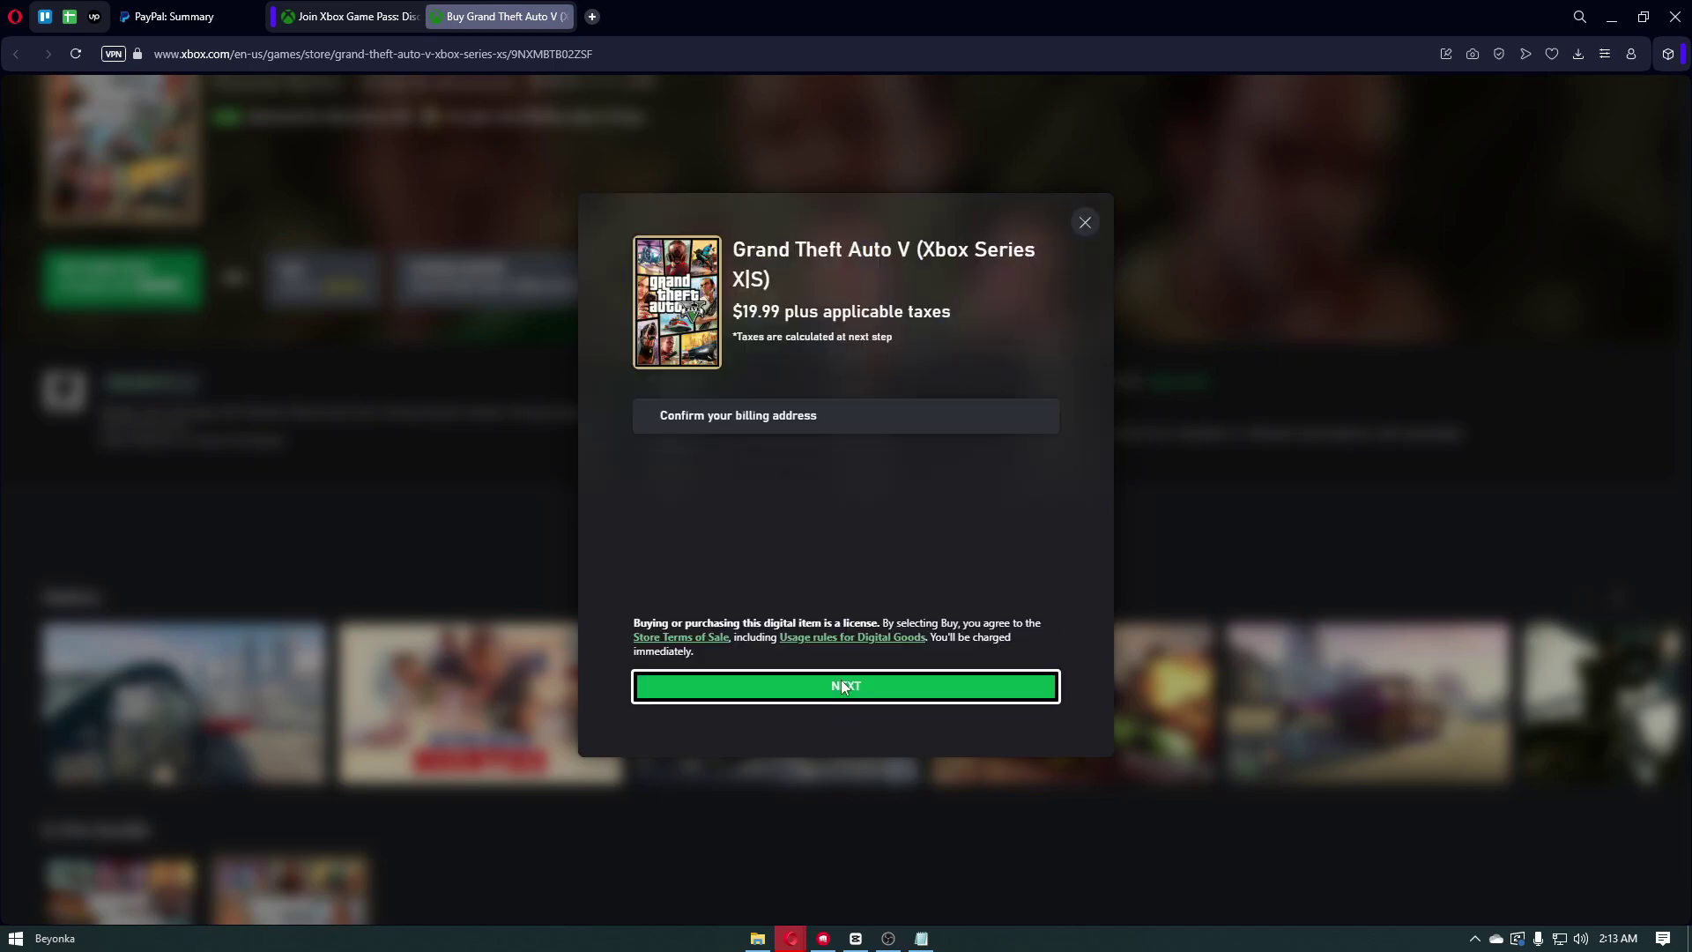
key(Escape)
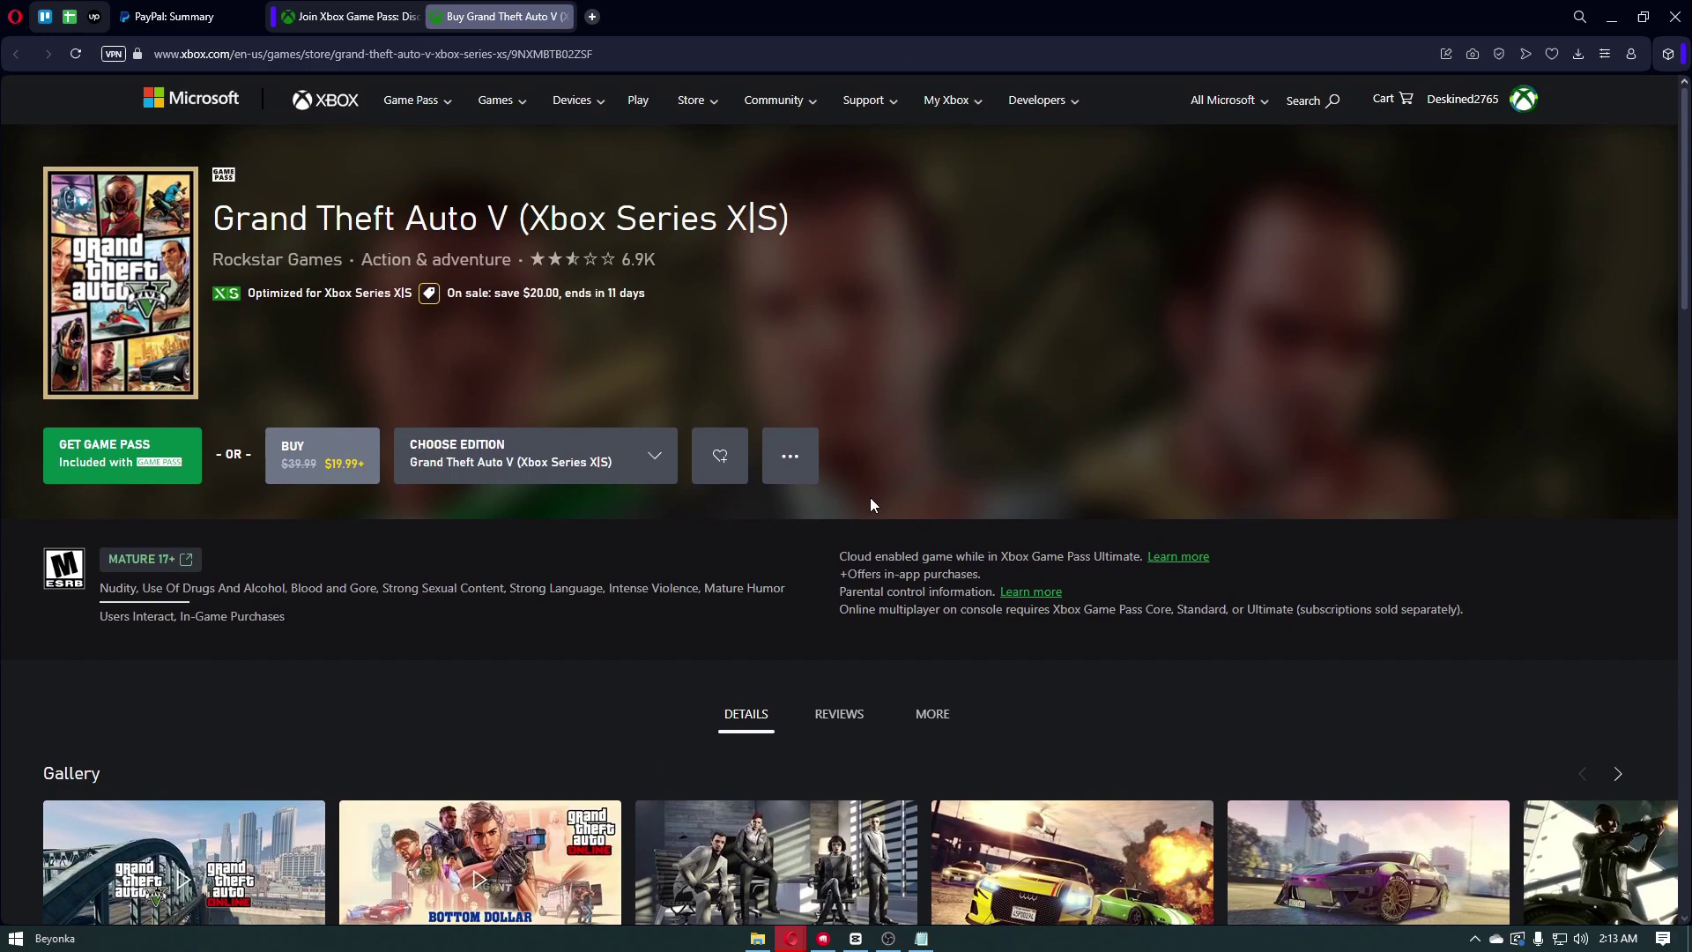
scroll(871, 499, down, 6)
scroll(882, 490, up, 2)
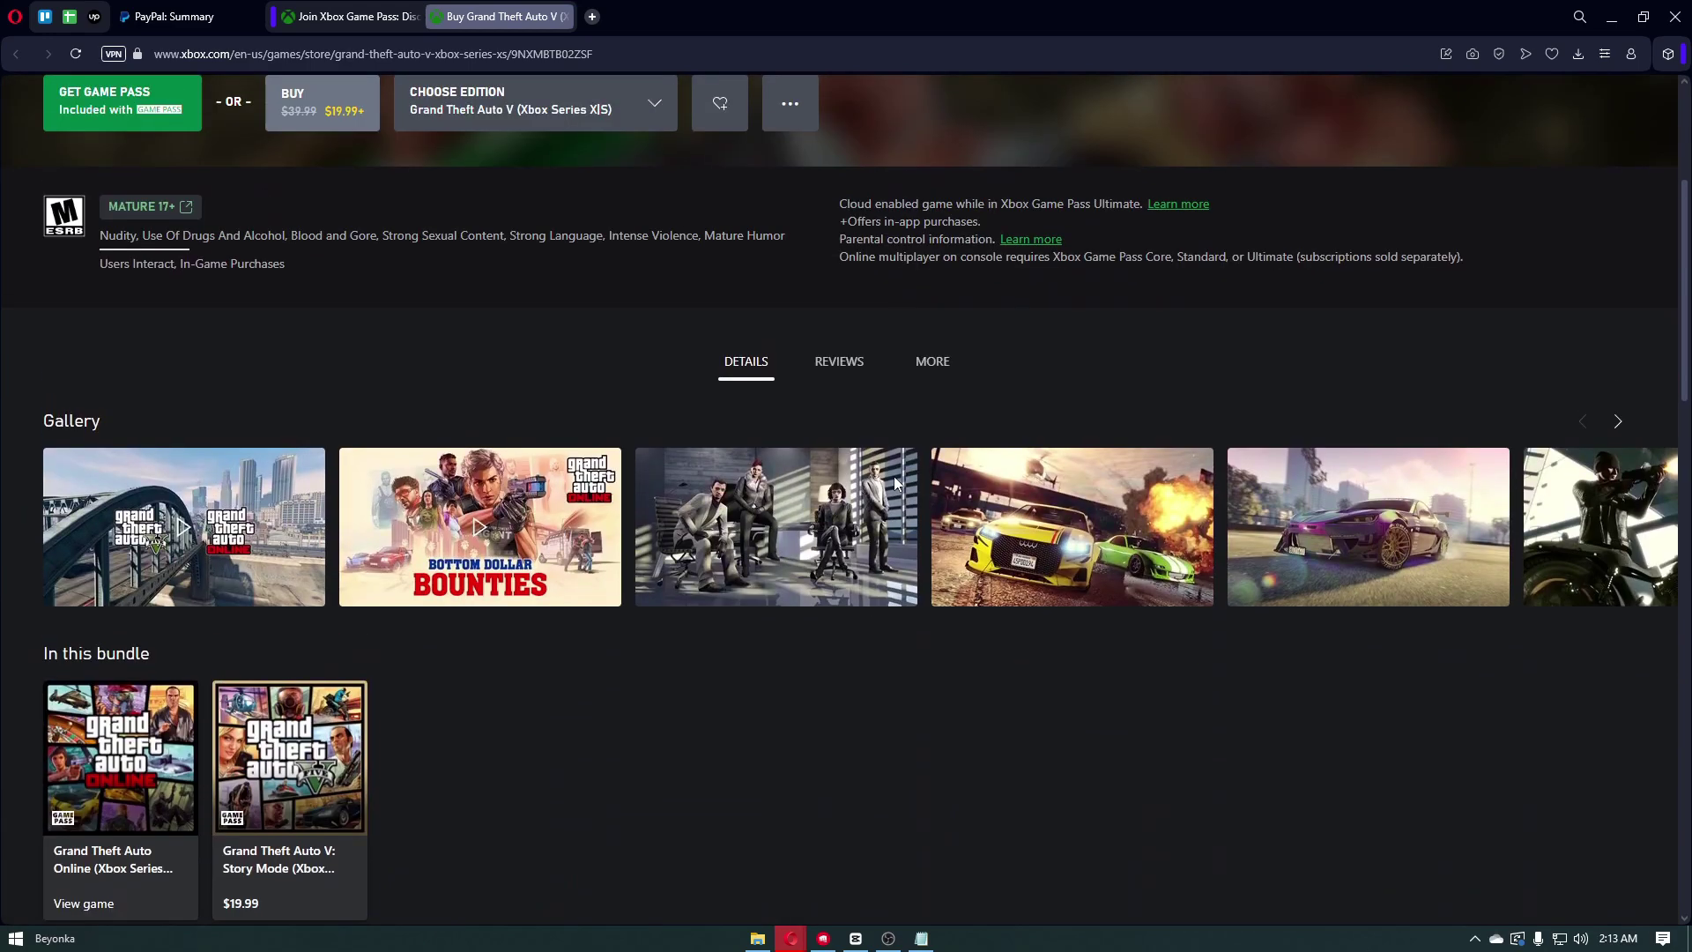
scroll(893, 483, up, 2)
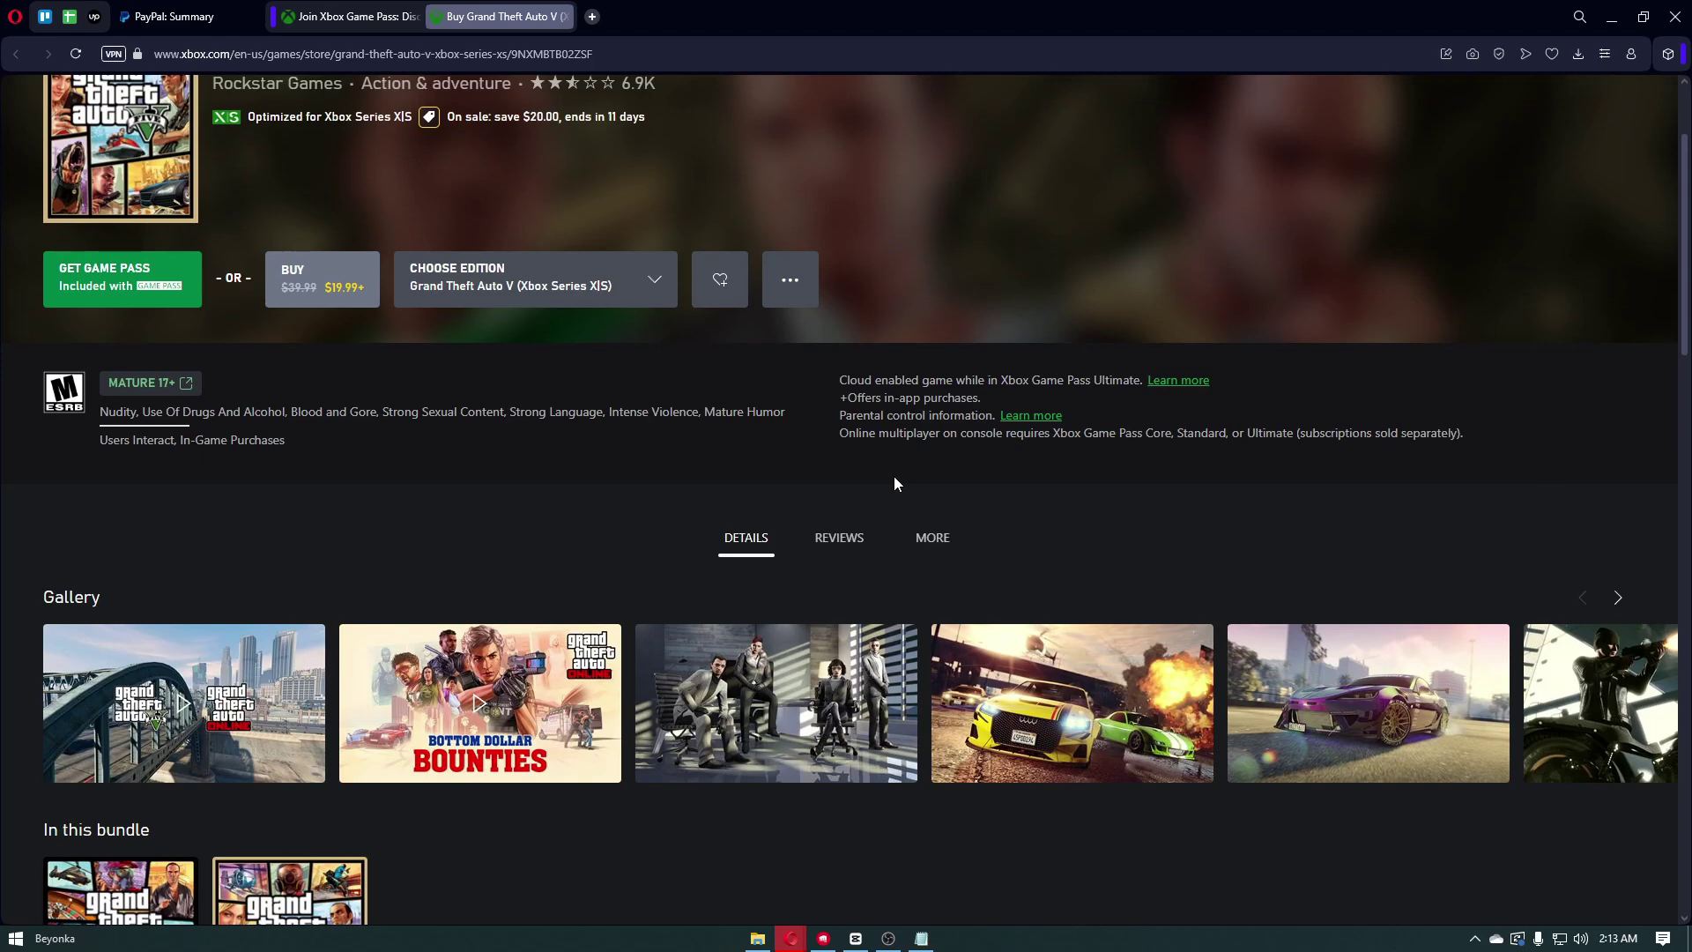
scroll(893, 483, up, 2)
Switch to the PayPal tab, glance at the Wallet, and return to the $0.00 Summary
click(186, 18)
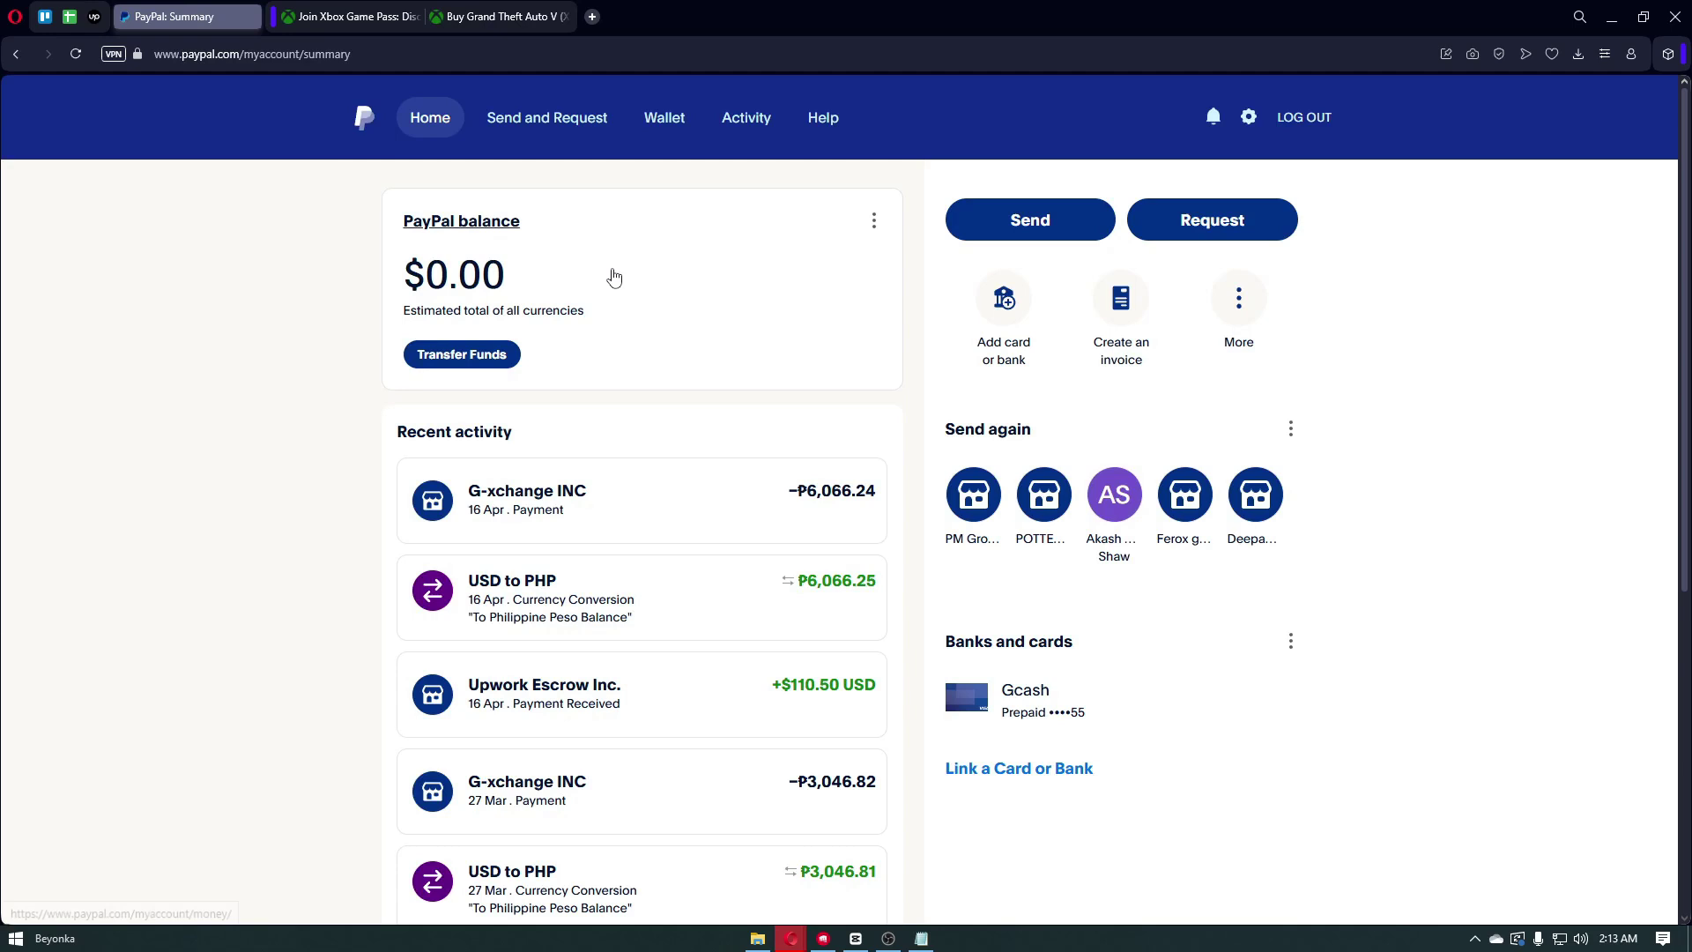
click(663, 119)
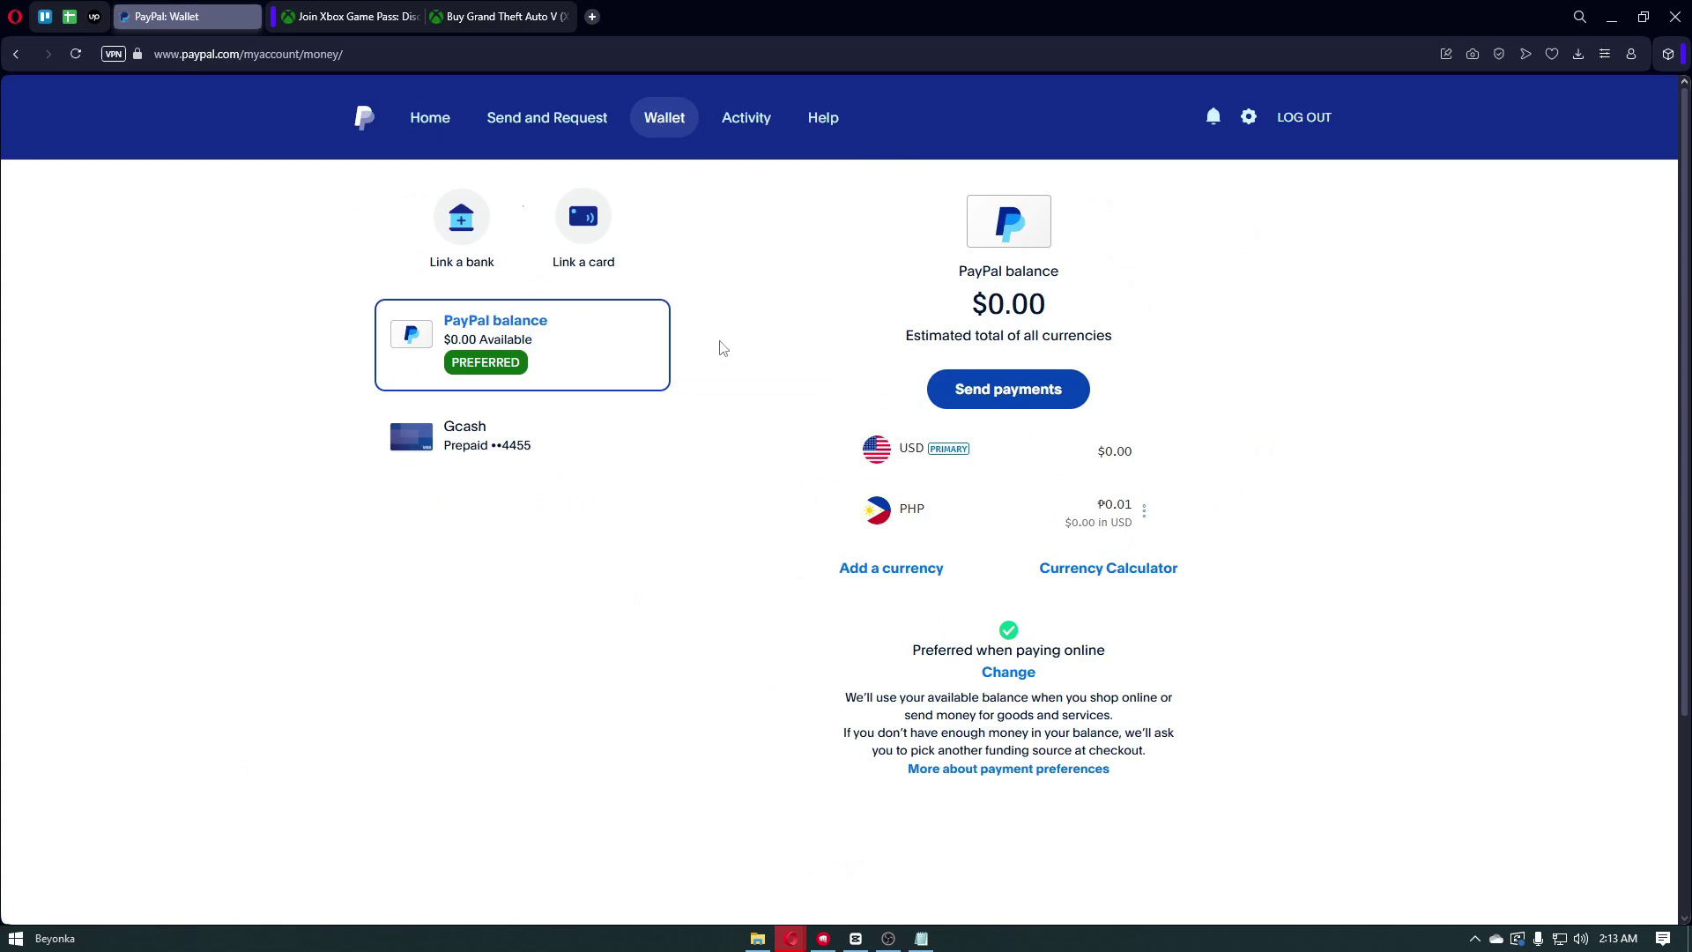
click(420, 119)
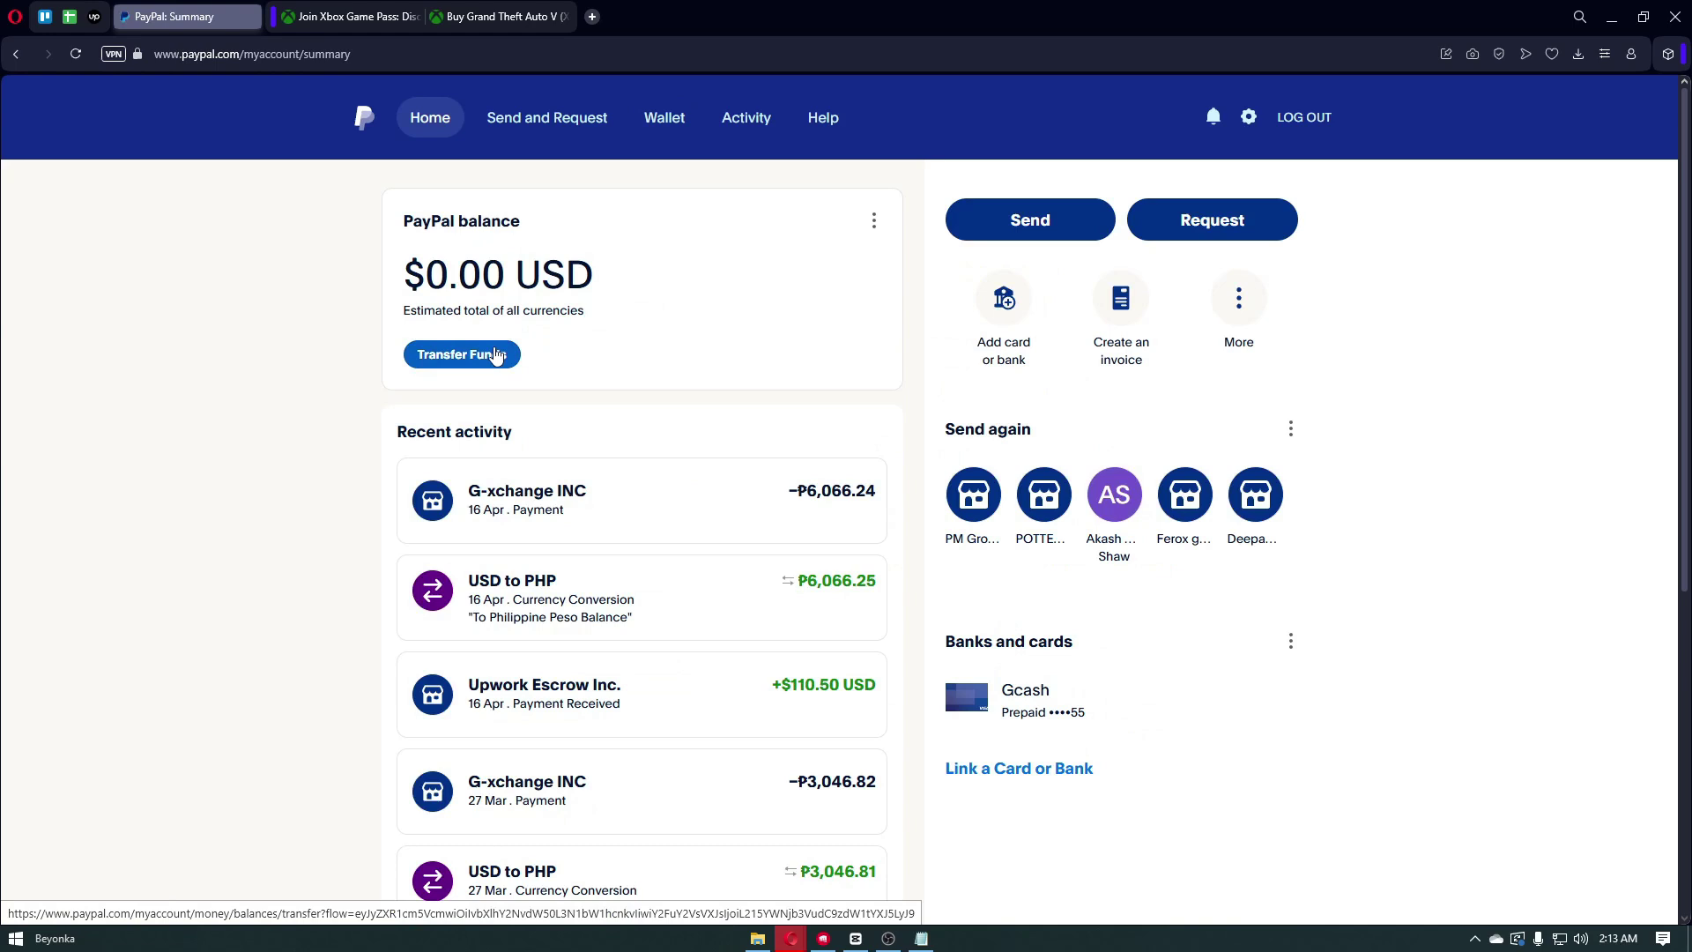
Attempt an instant ₱0.01 transfer to the Gcash card, then cancel the flow
click(507, 362)
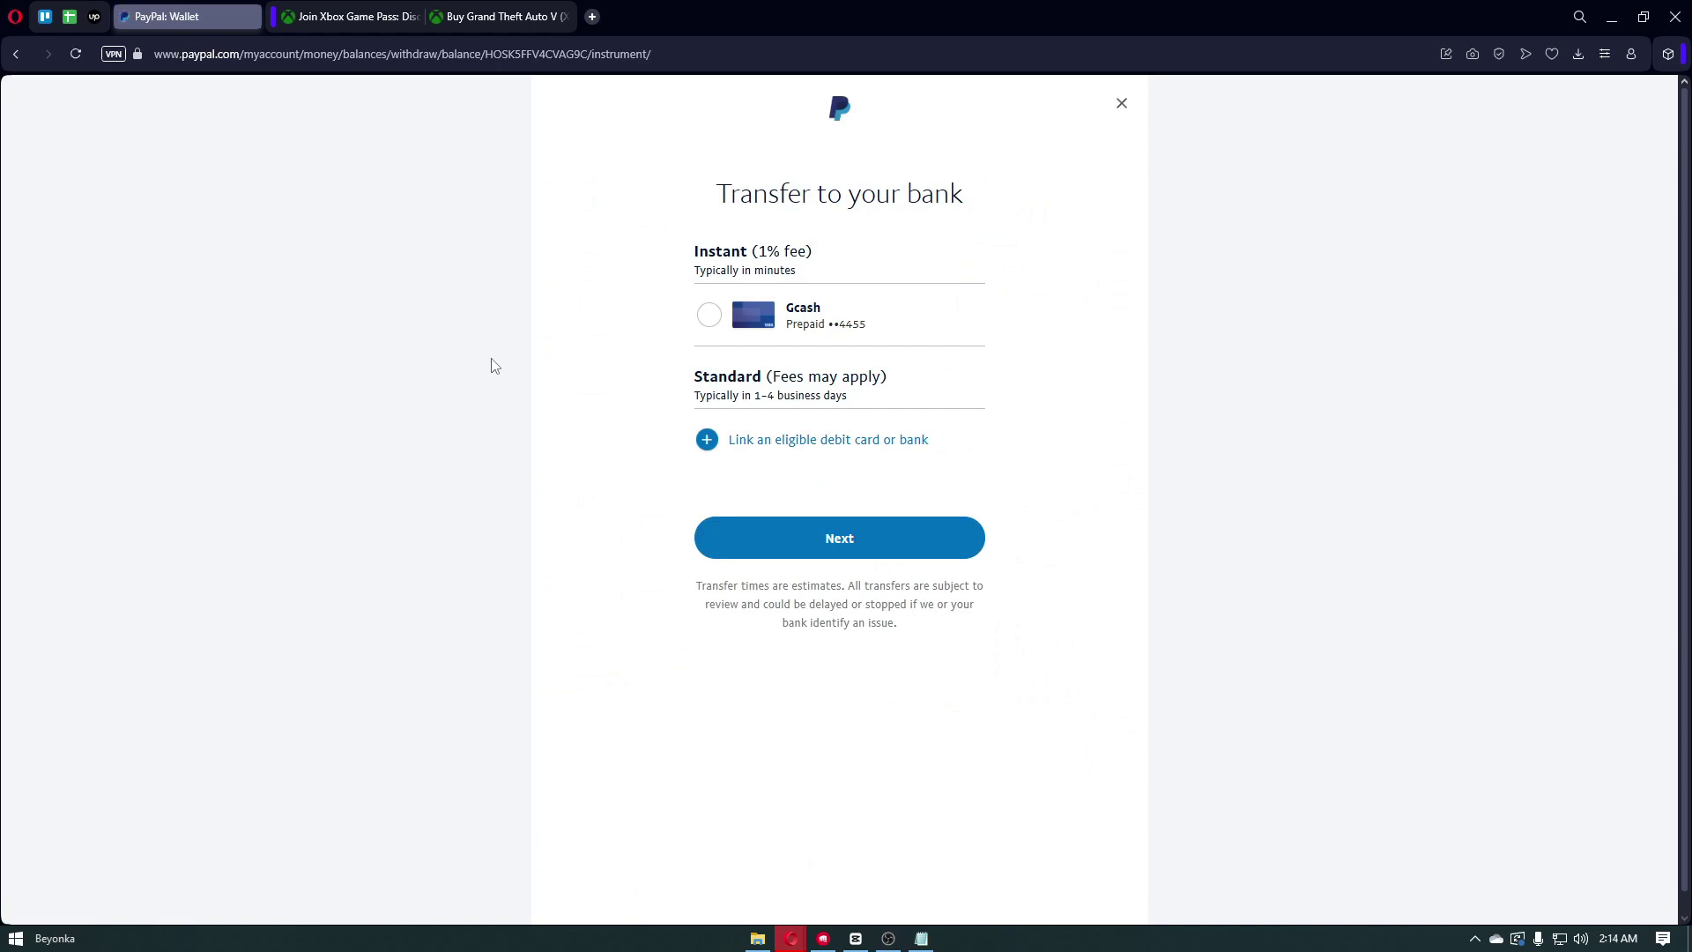
click(793, 330)
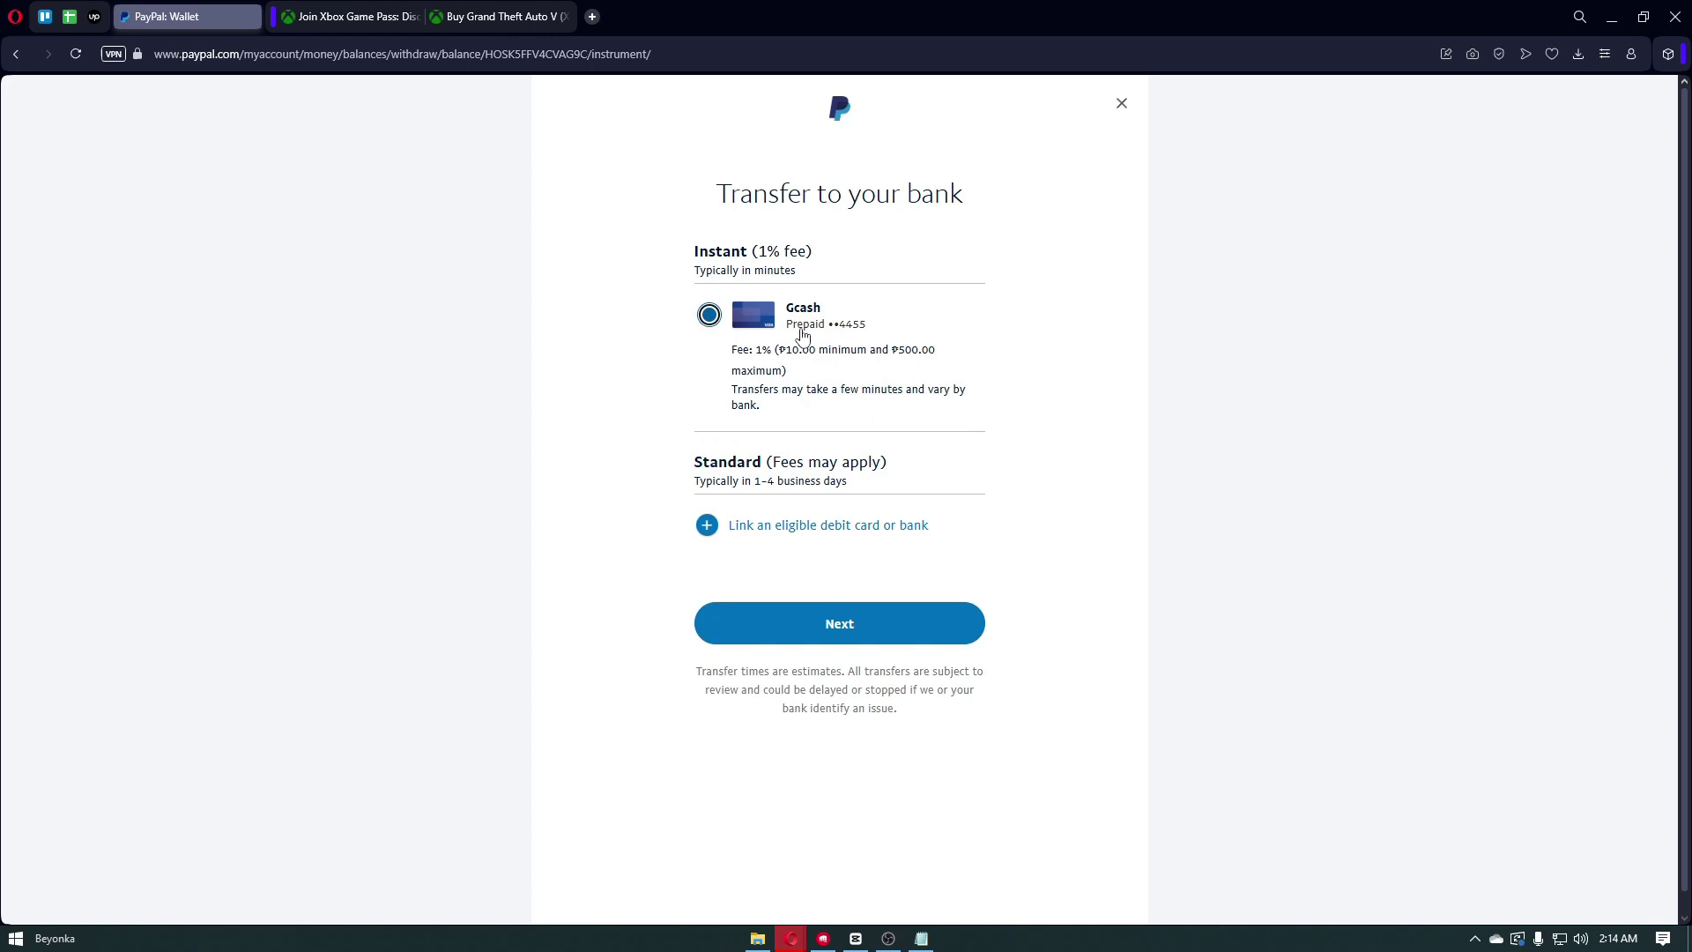
click(818, 628)
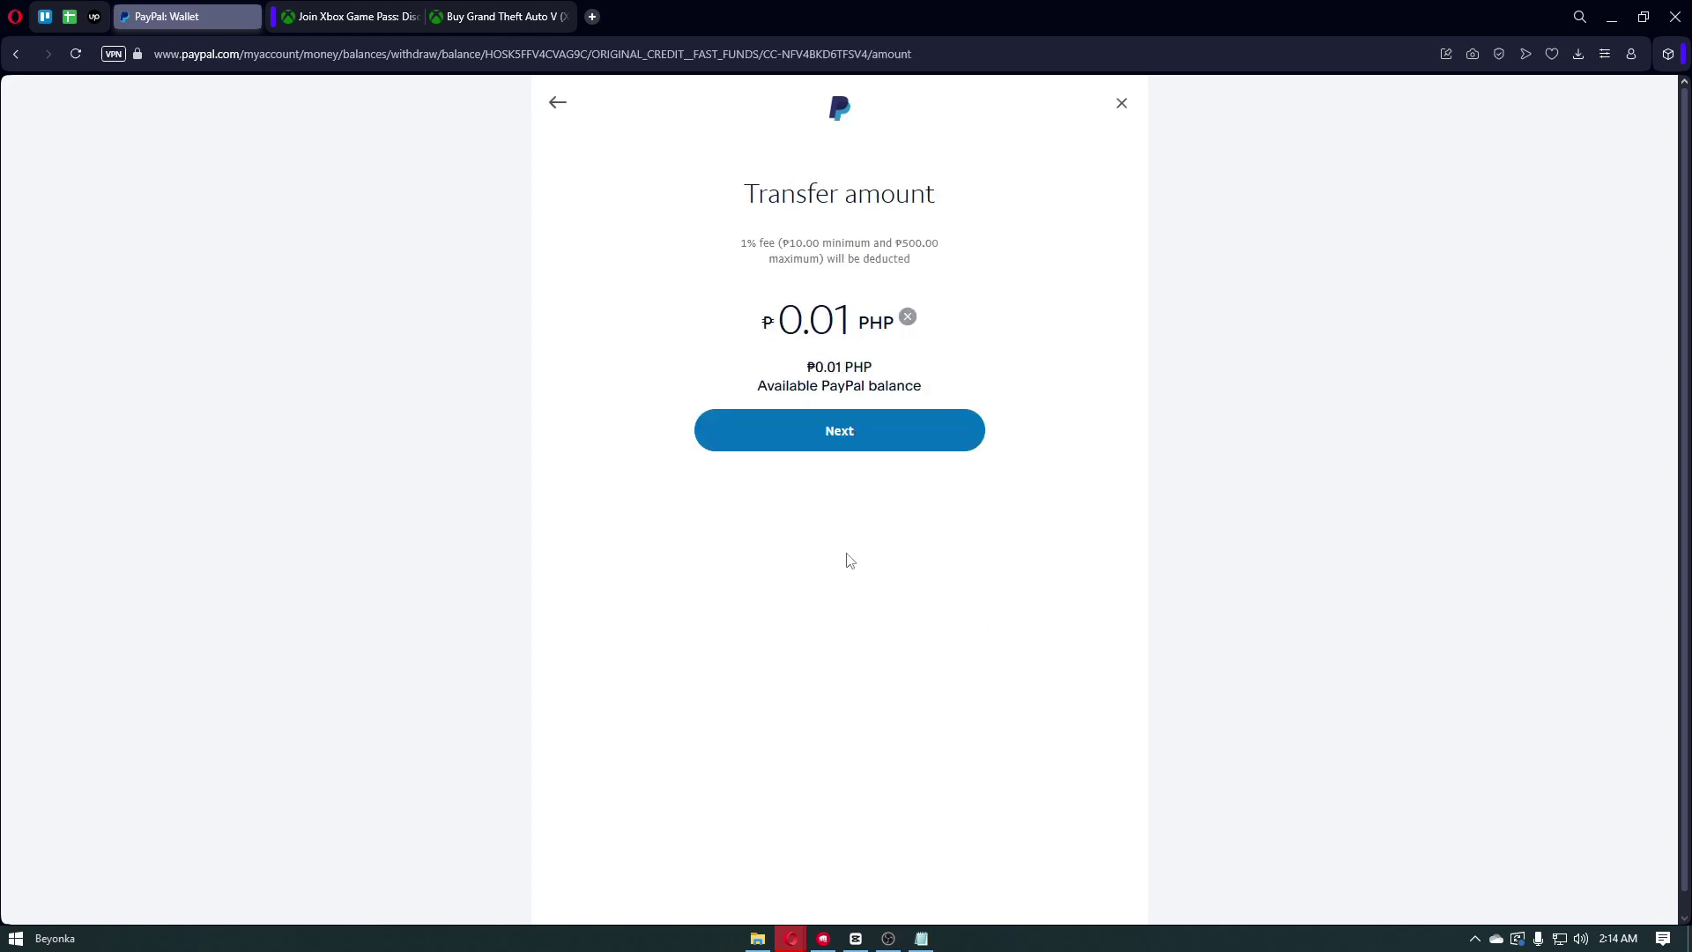
click(840, 437)
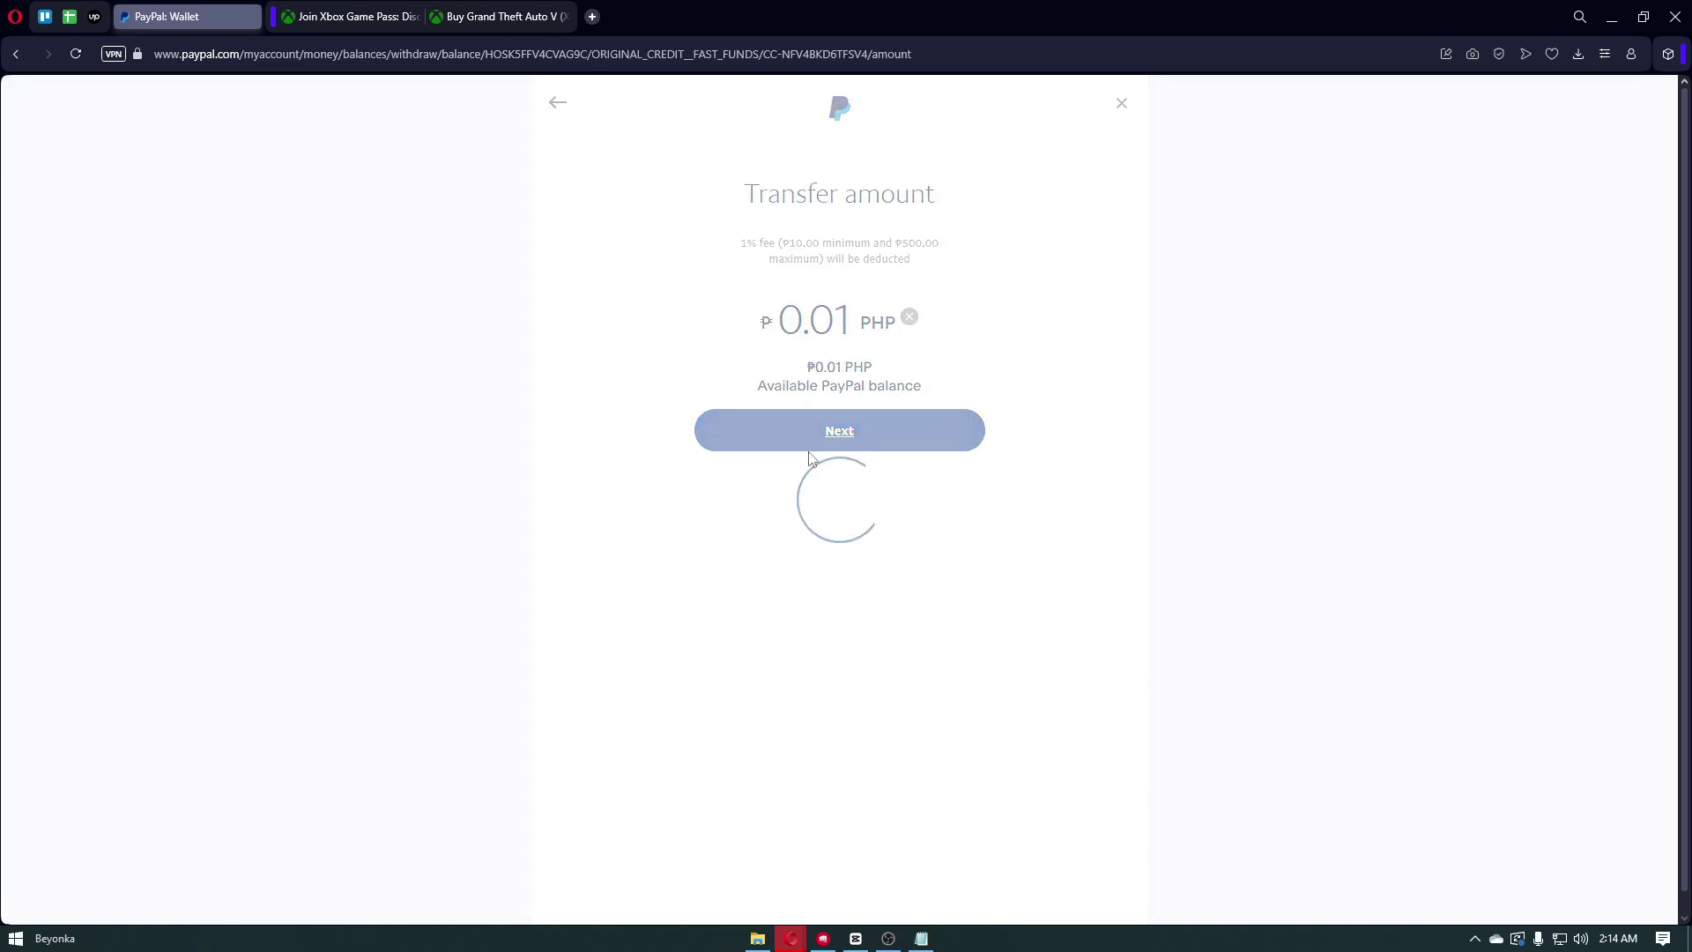
click(1121, 103)
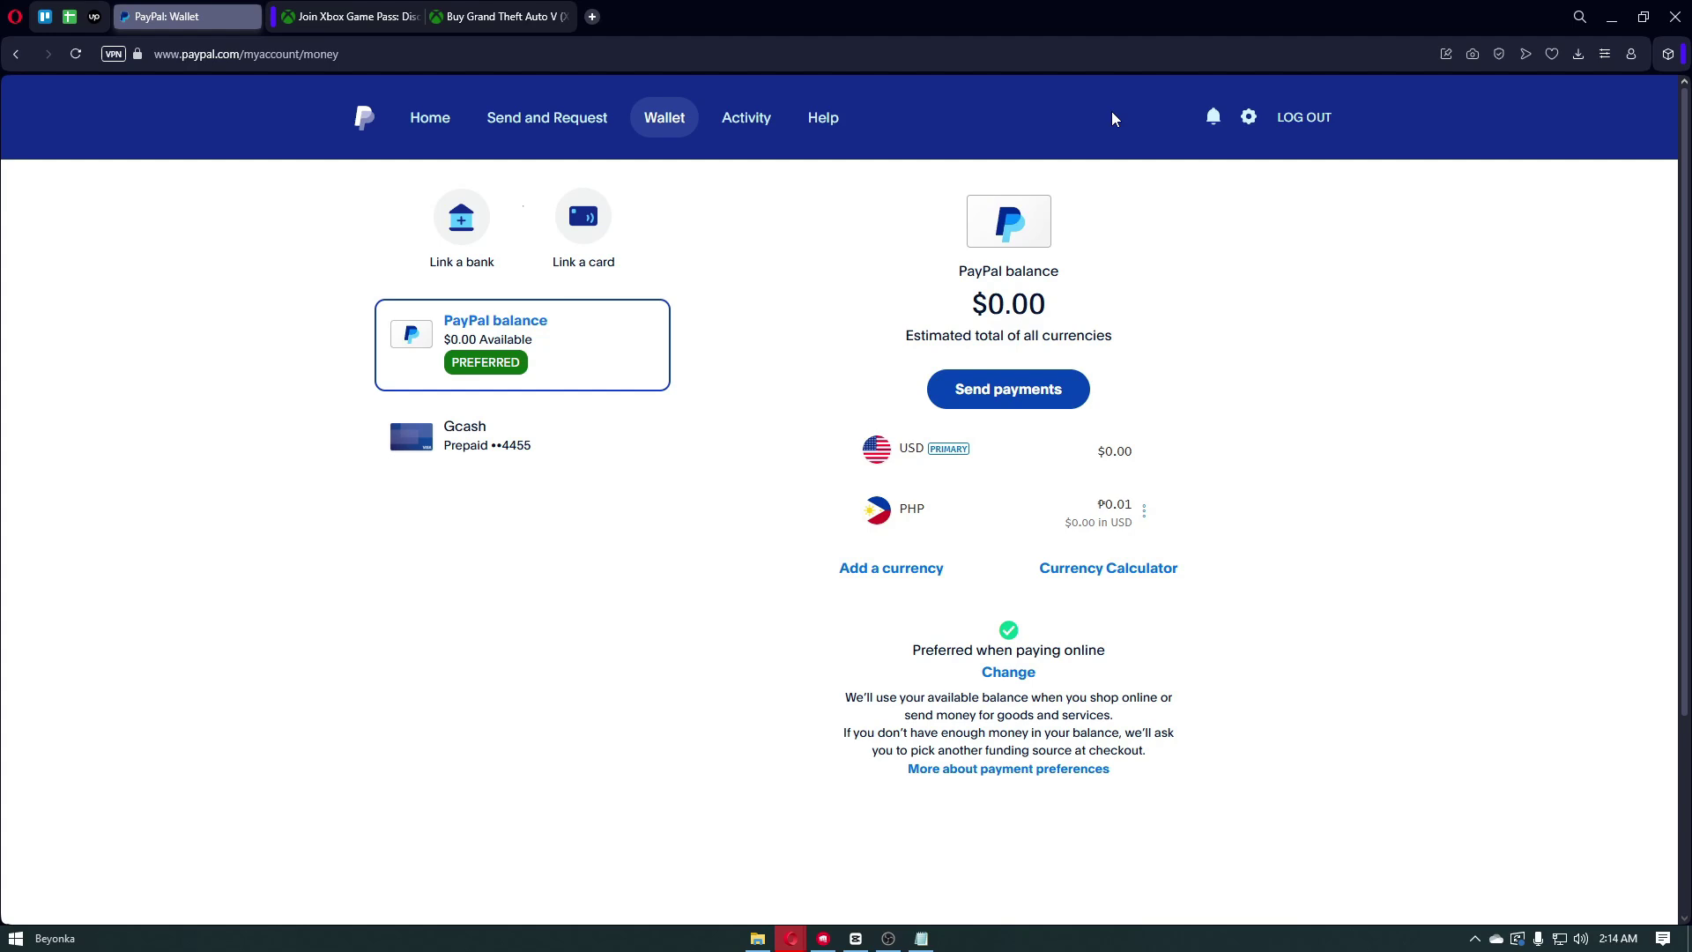
scroll(808, 377, down, 3)
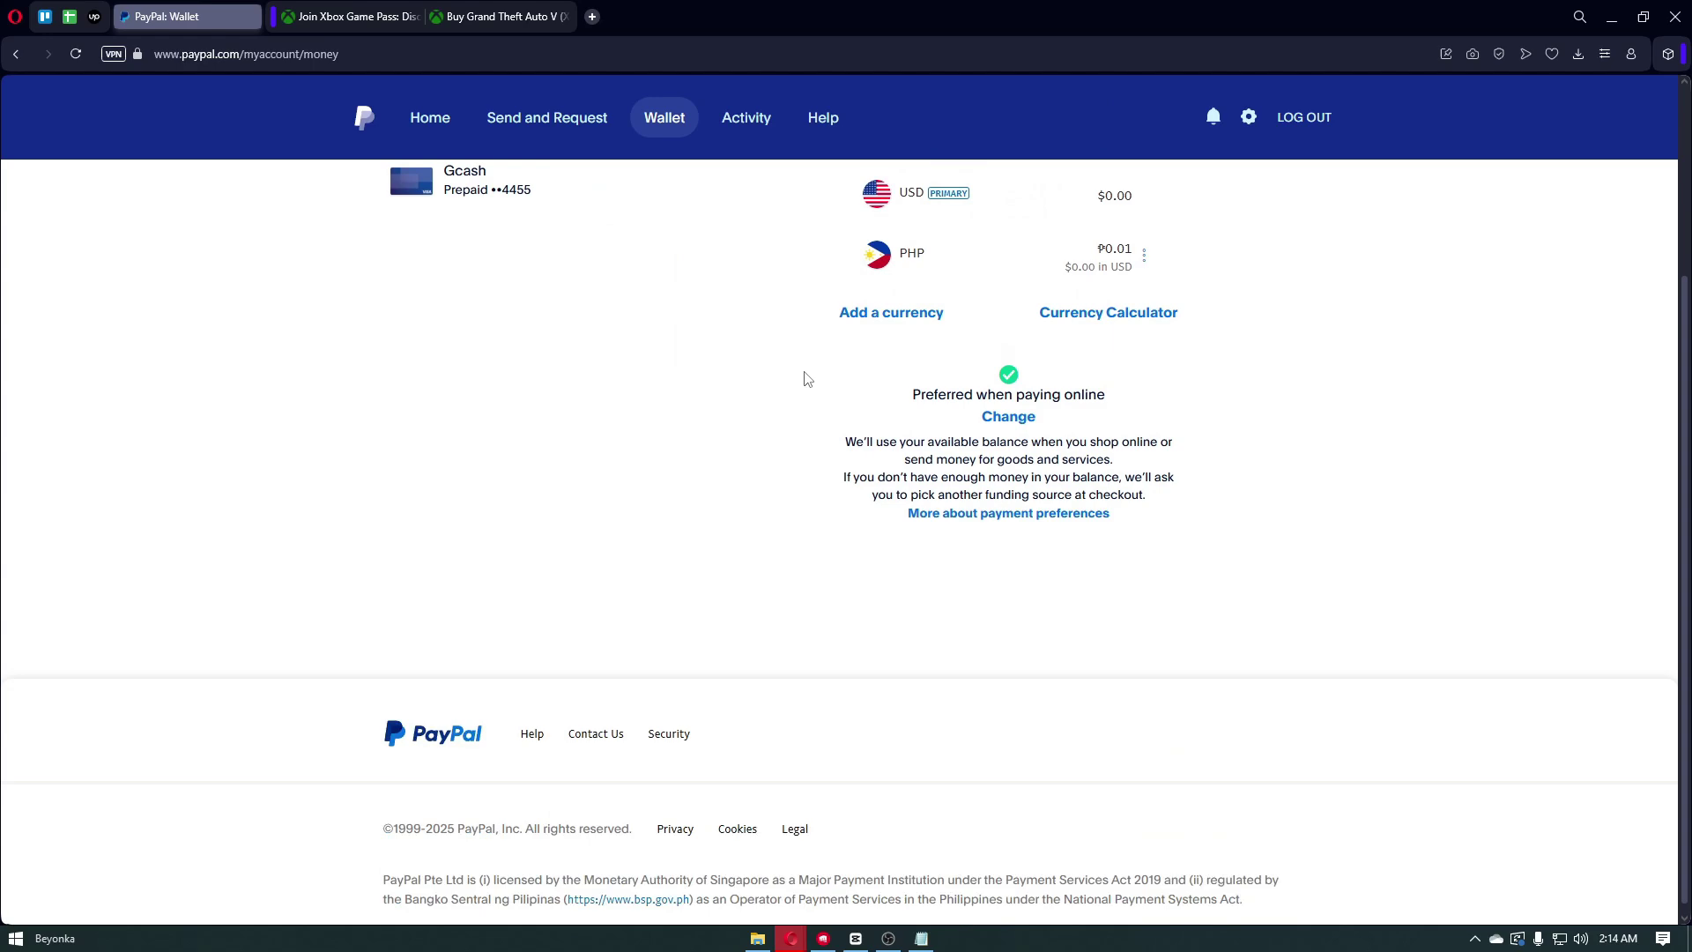
scroll(805, 379, up, 3)
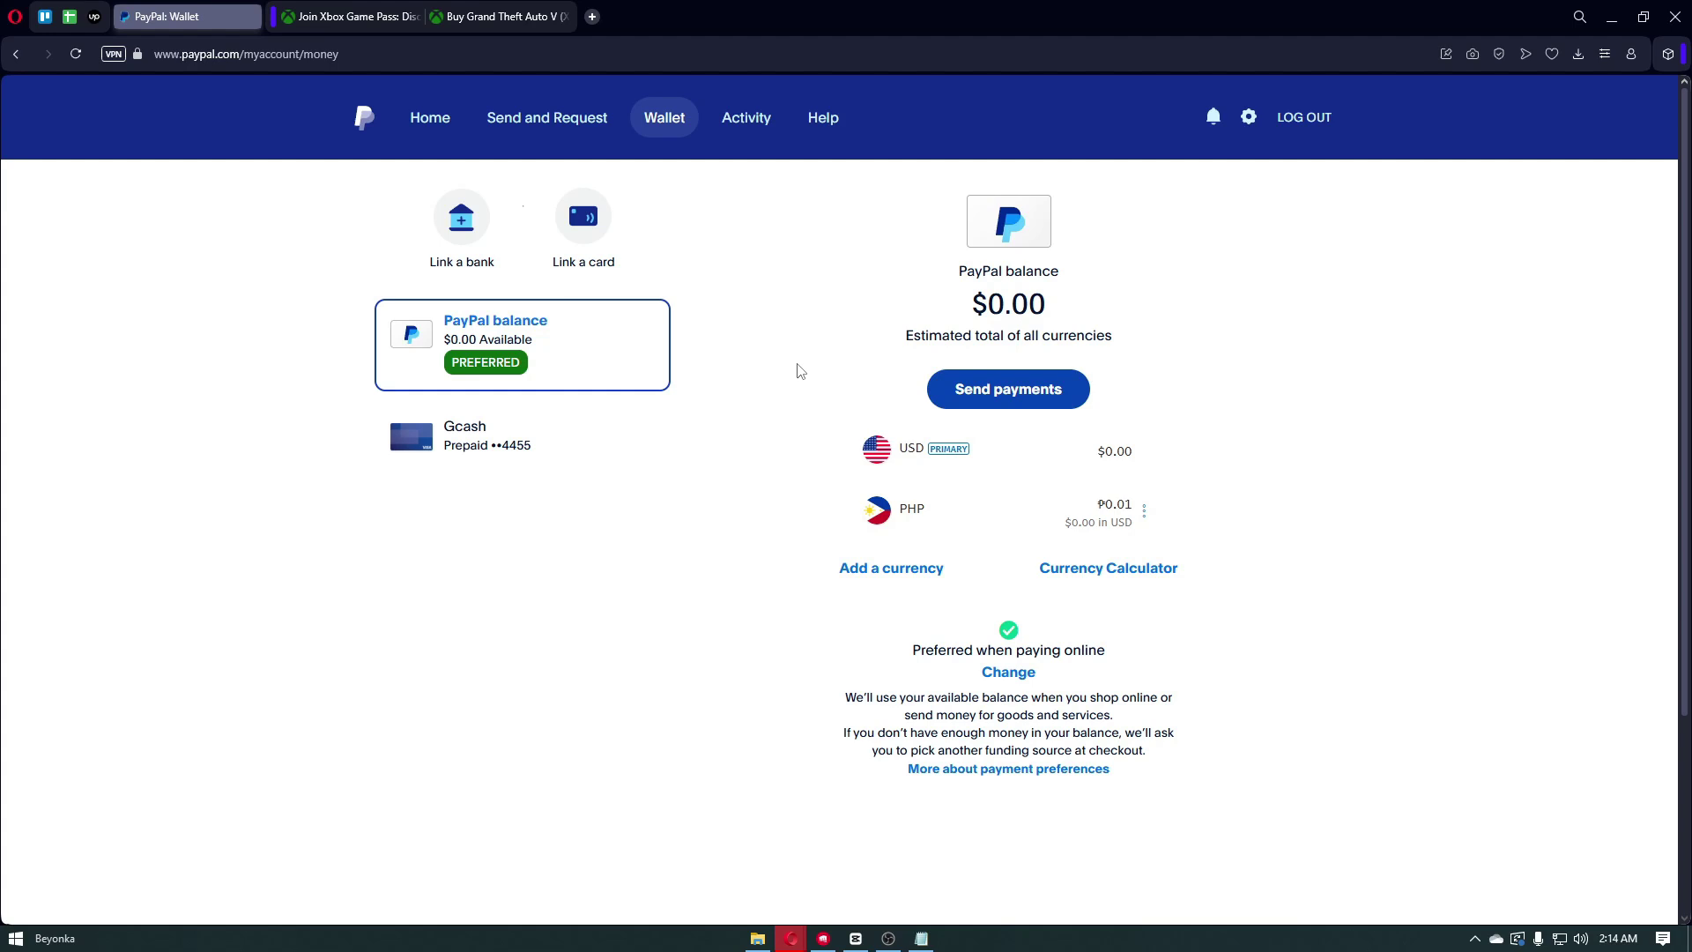
scroll(848, 370, down, 1)
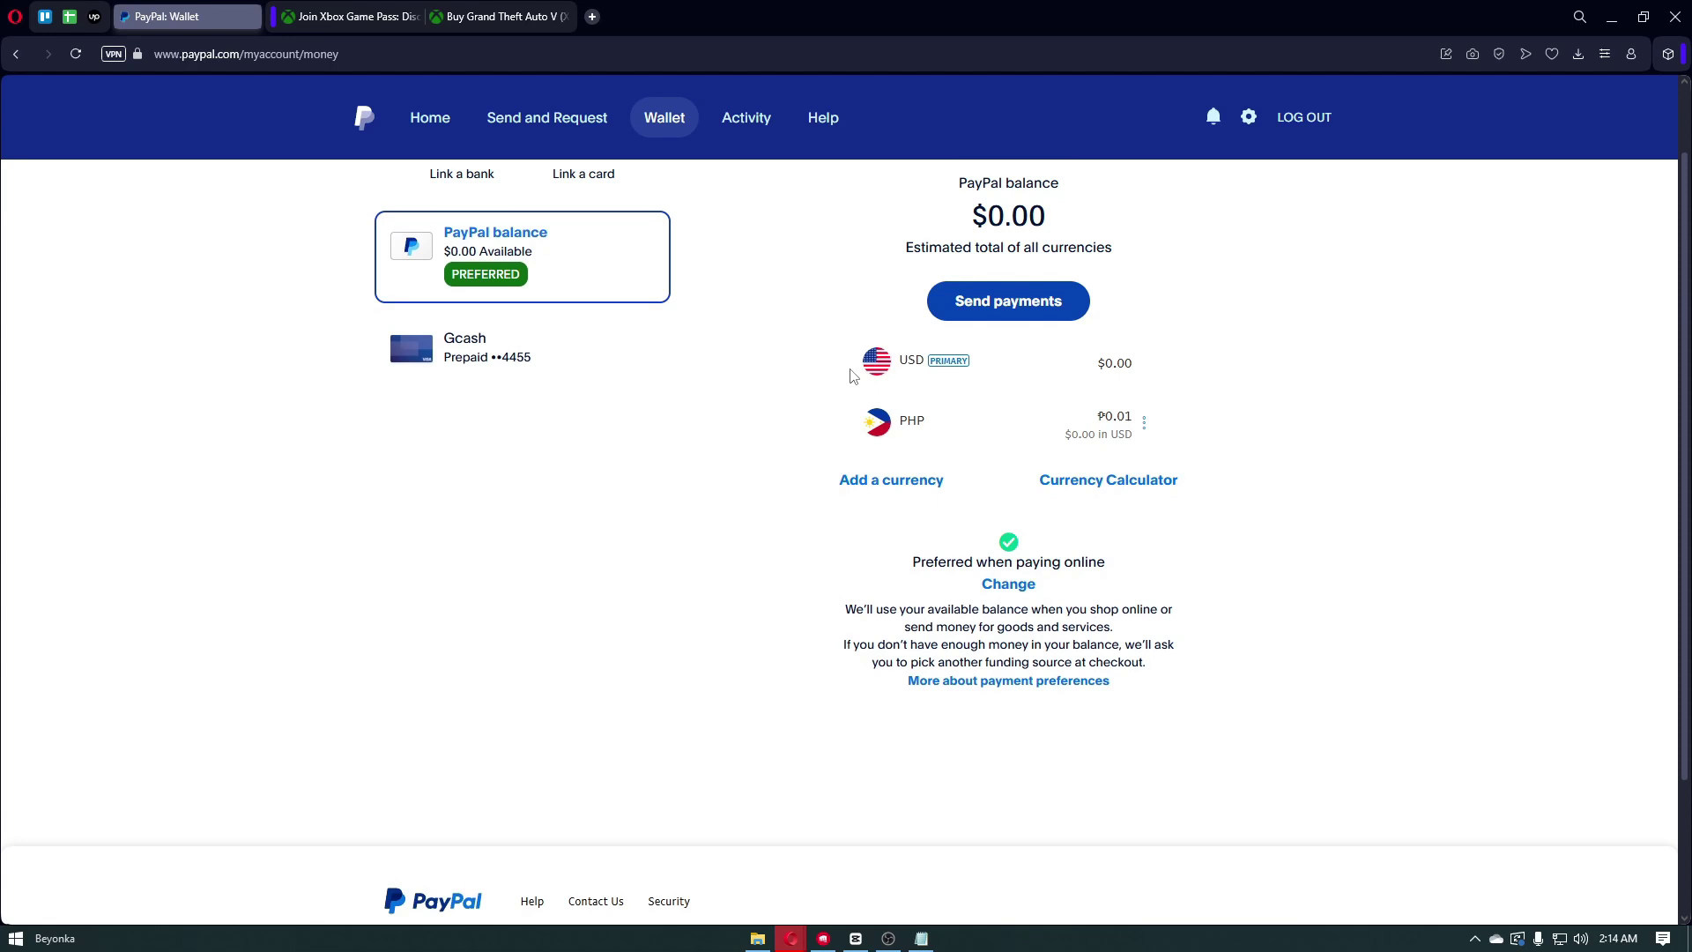
scroll(852, 376, up, 1)
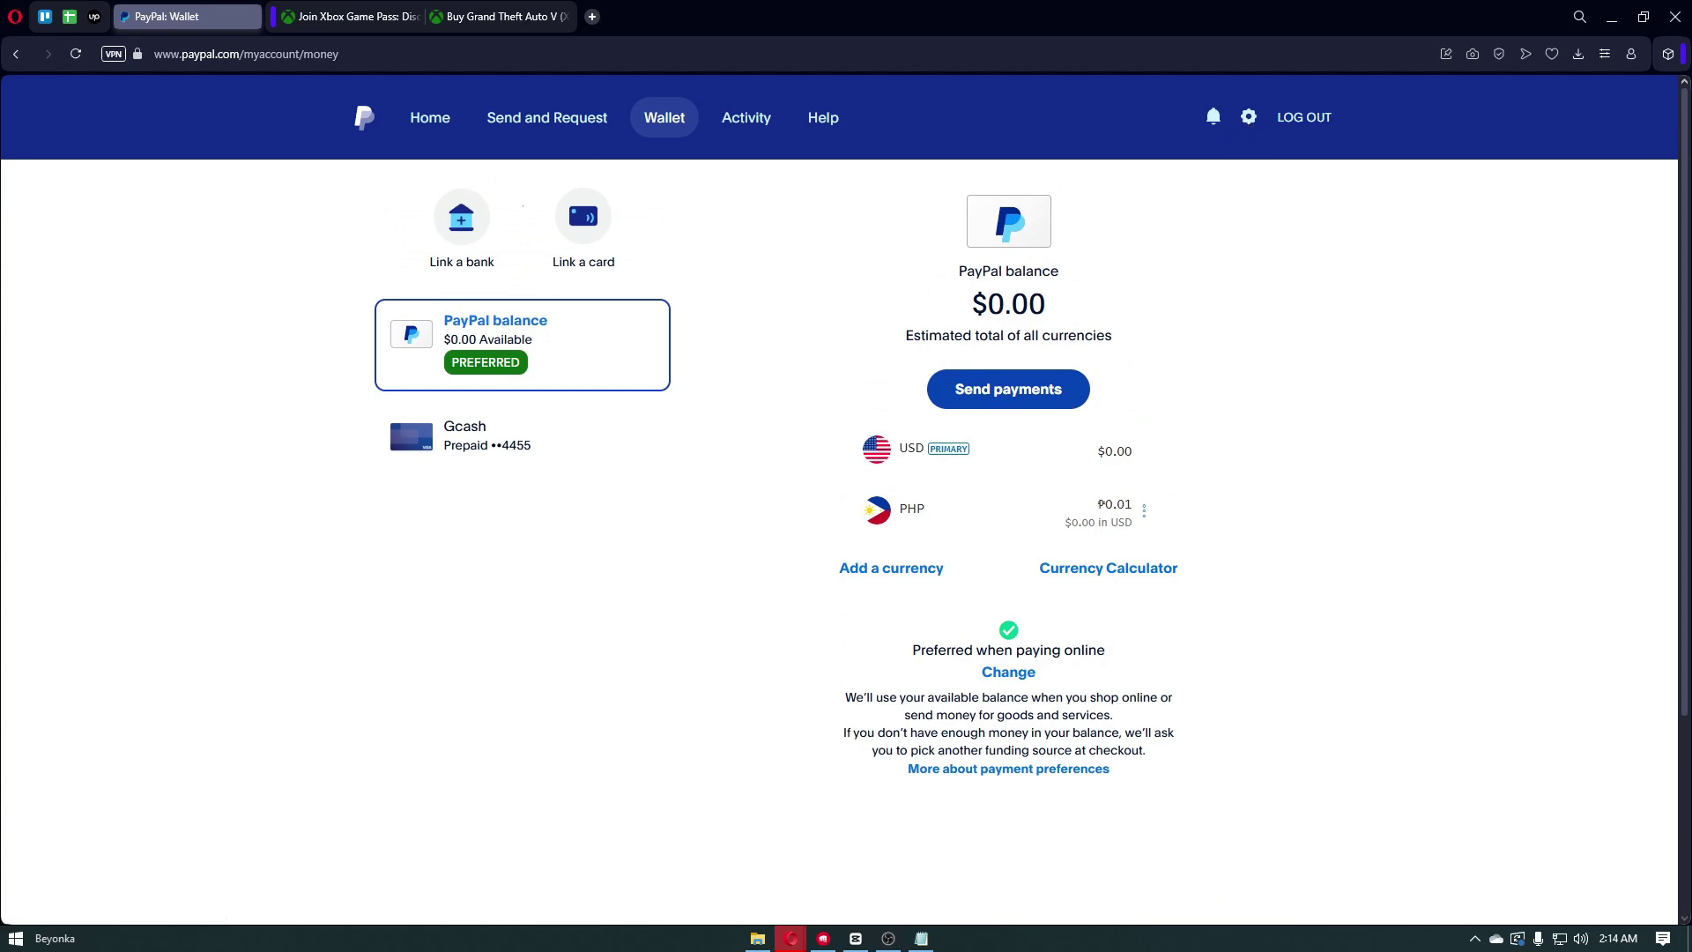
Review password, passkeys, 2-step verification and mobile PIN security settings, then return Home
click(1248, 117)
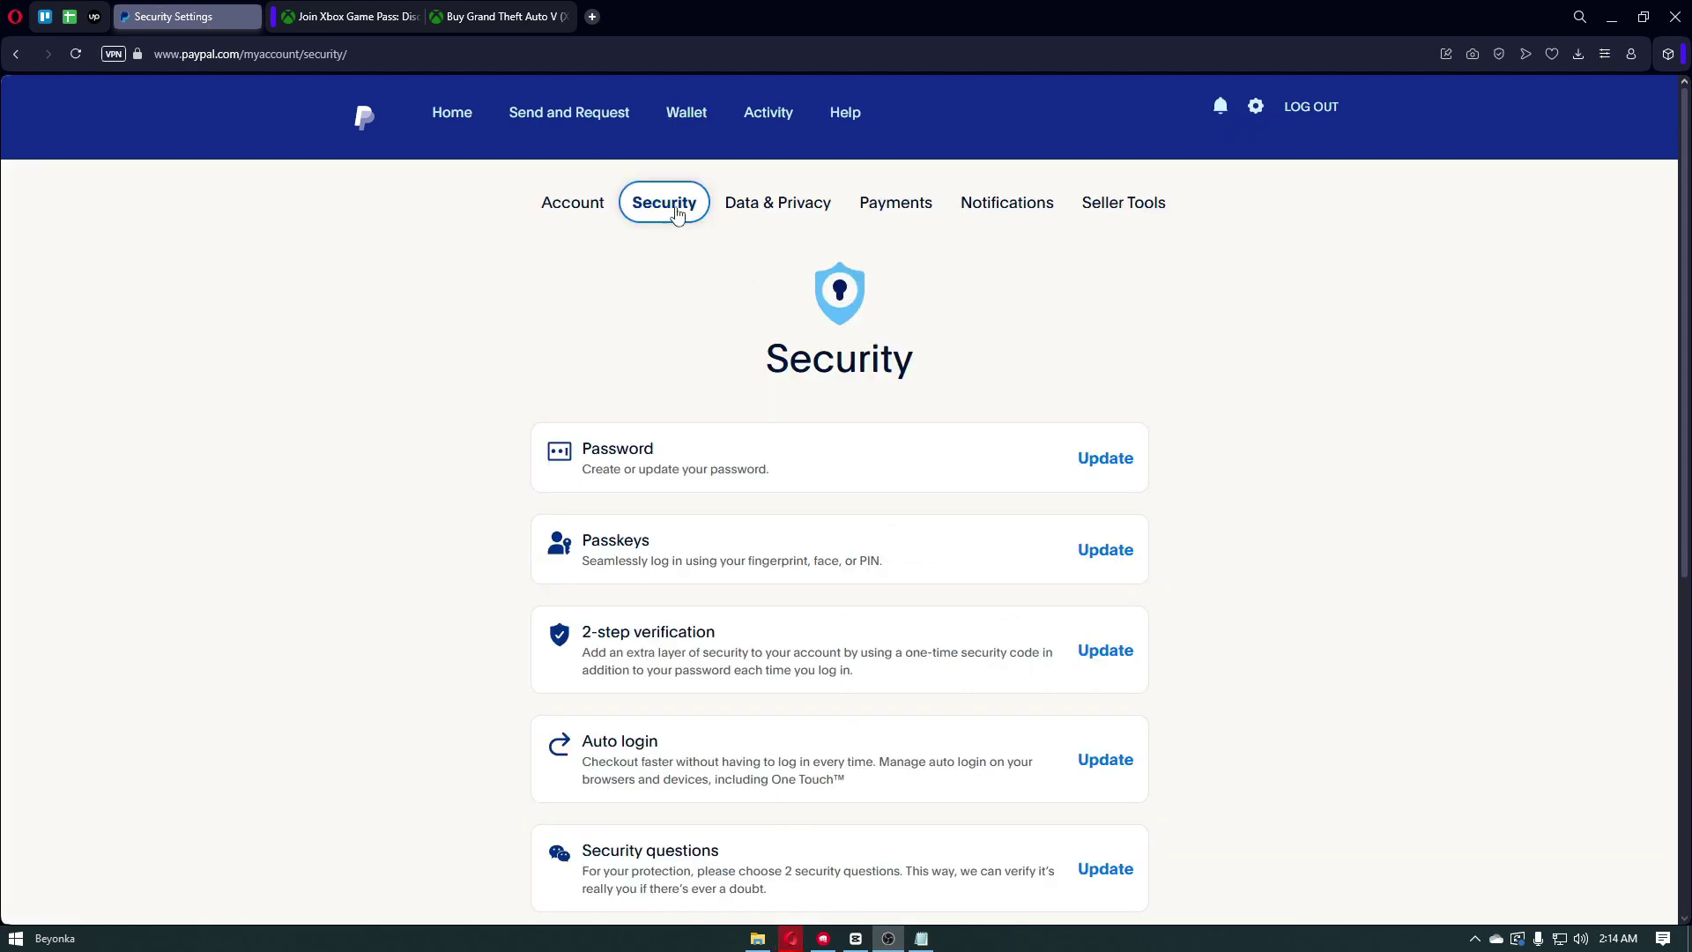
scroll(745, 318, down, 2)
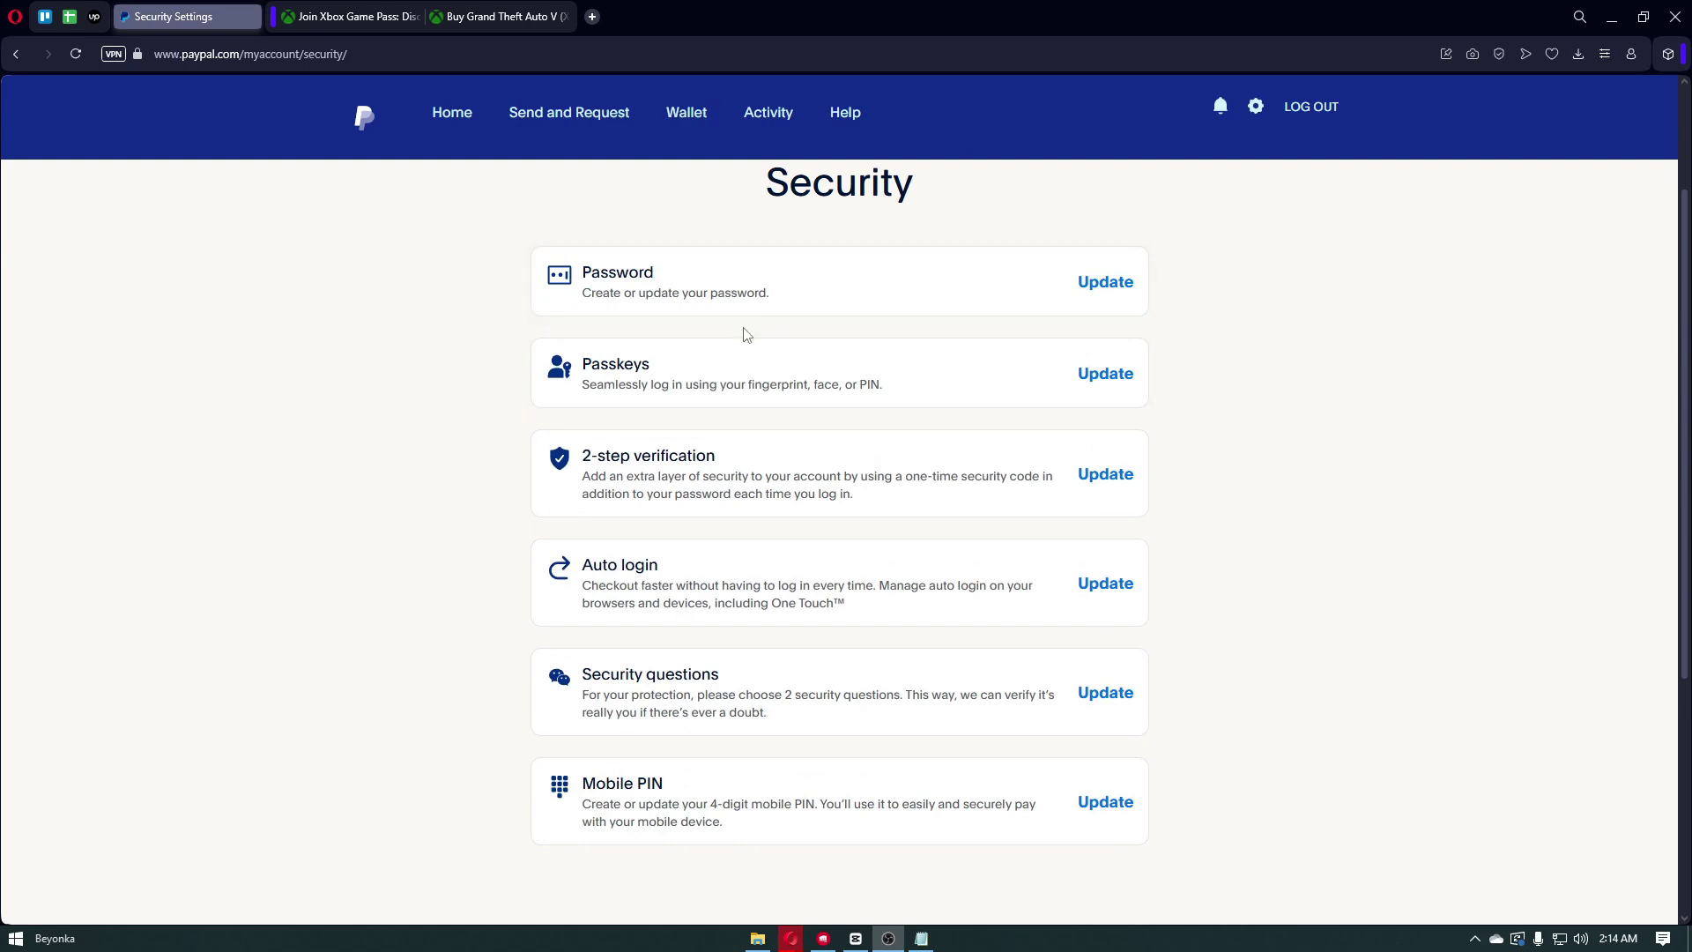
scroll(745, 335, down, 1)
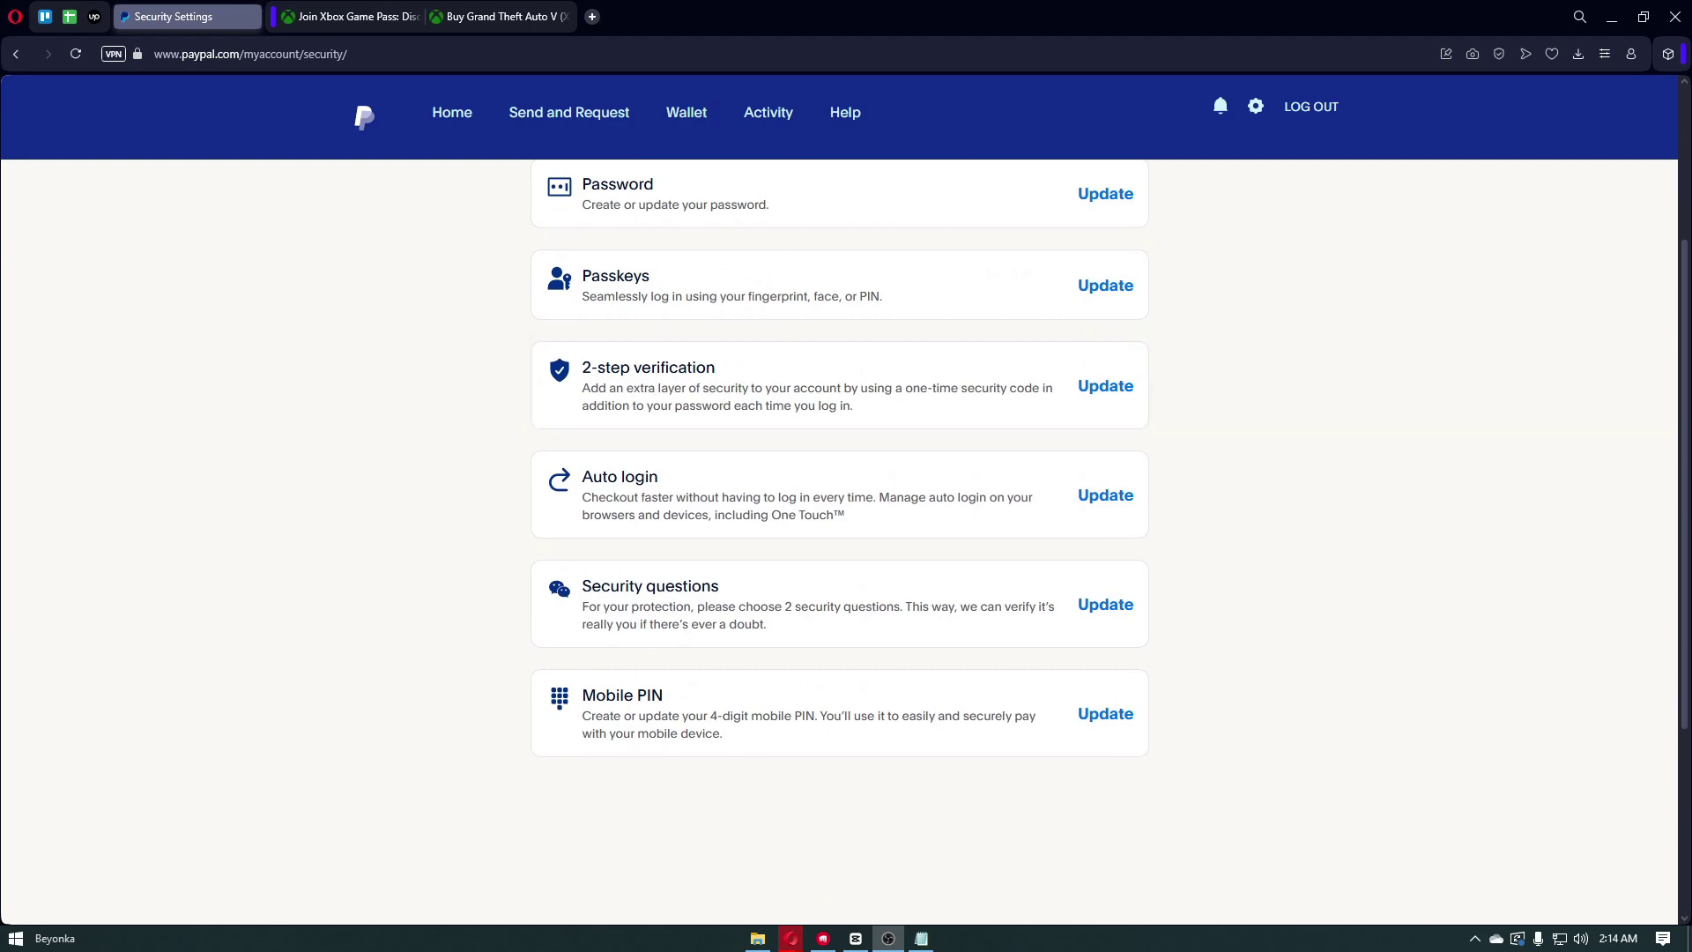
scroll(729, 264, up, 3)
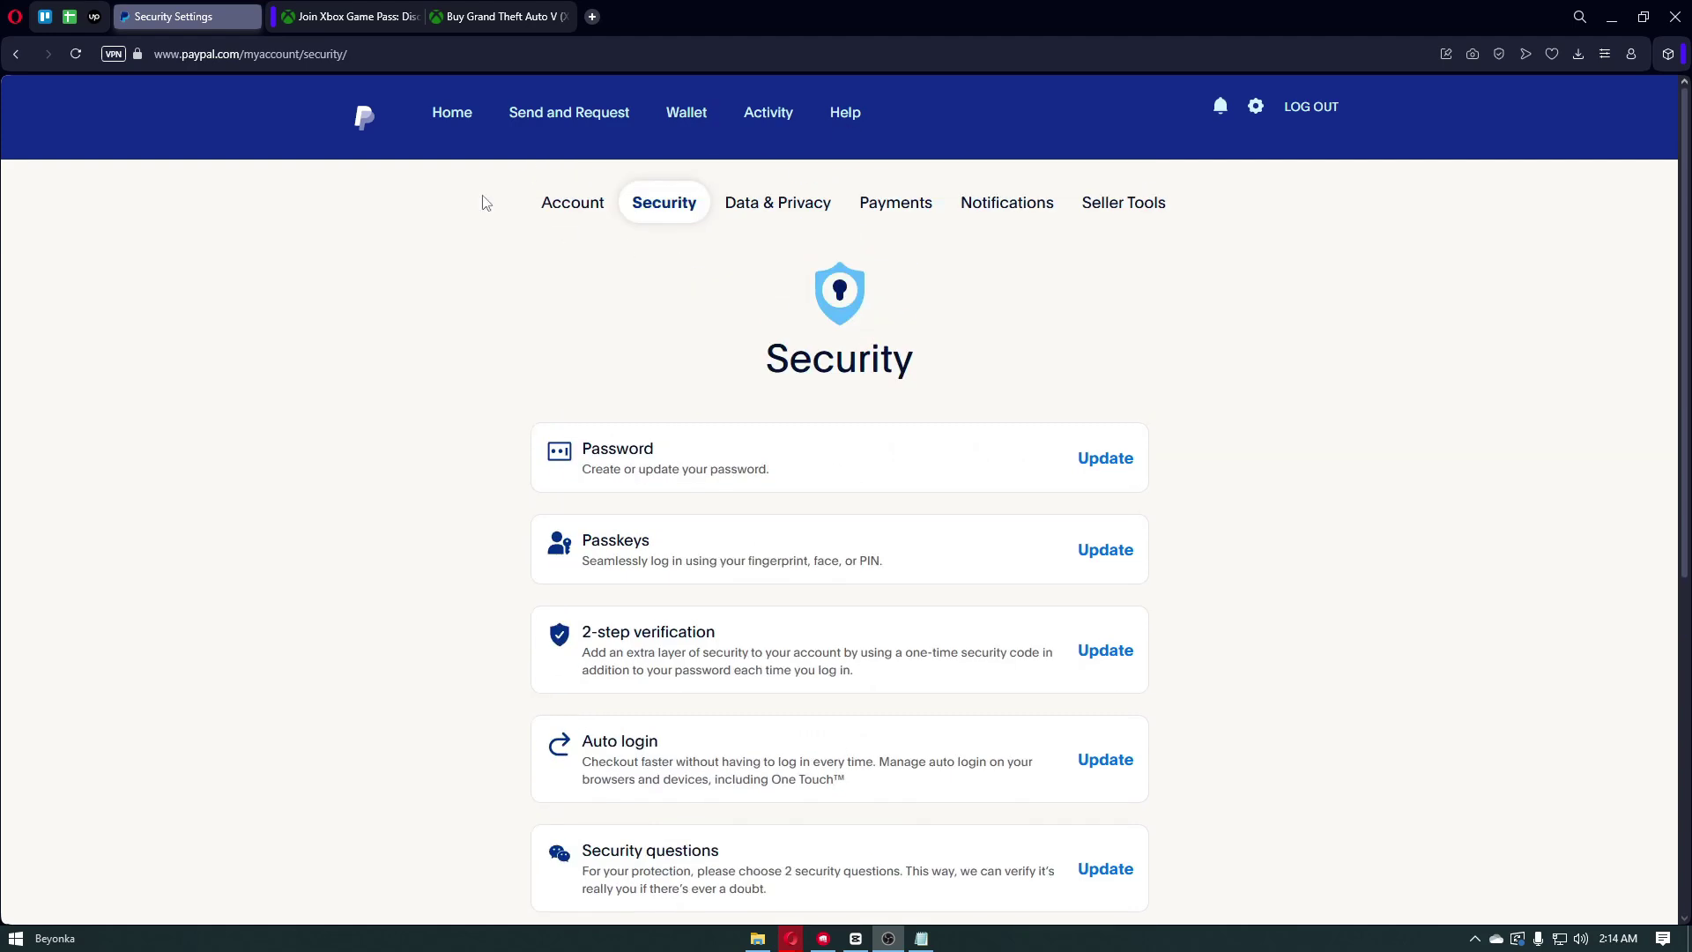
click(377, 128)
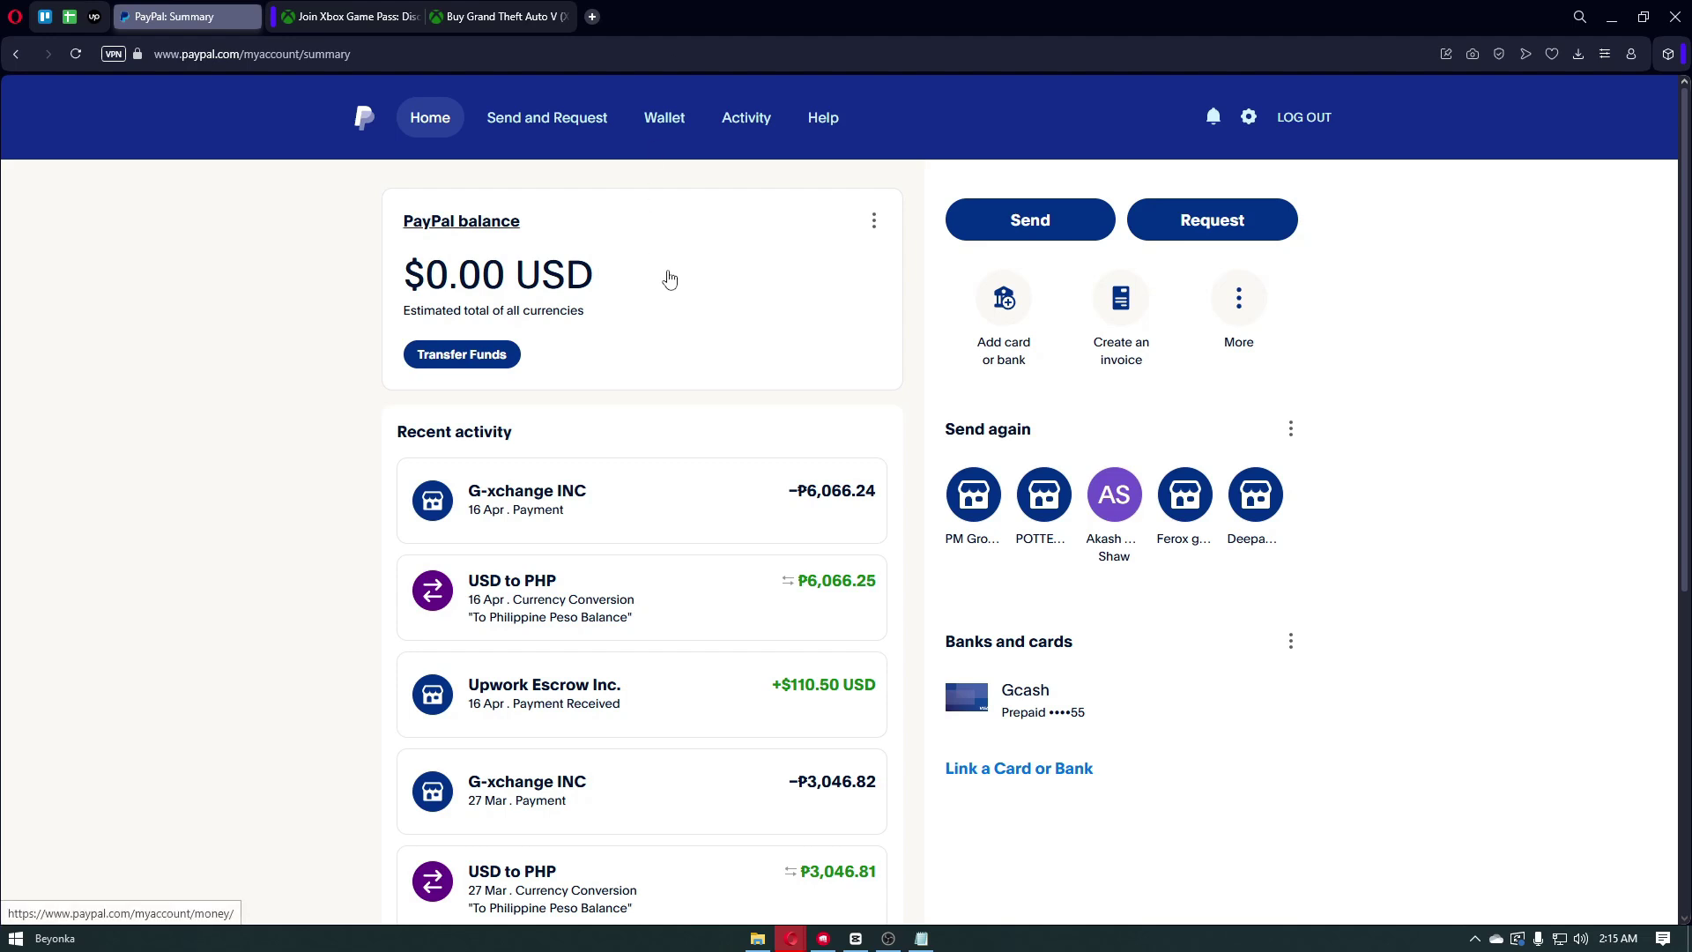
Review the Wallet page's $0.00 balance, USD and ₱0.01 PHP currencies, and the linked Gcash prepaid card
click(664, 122)
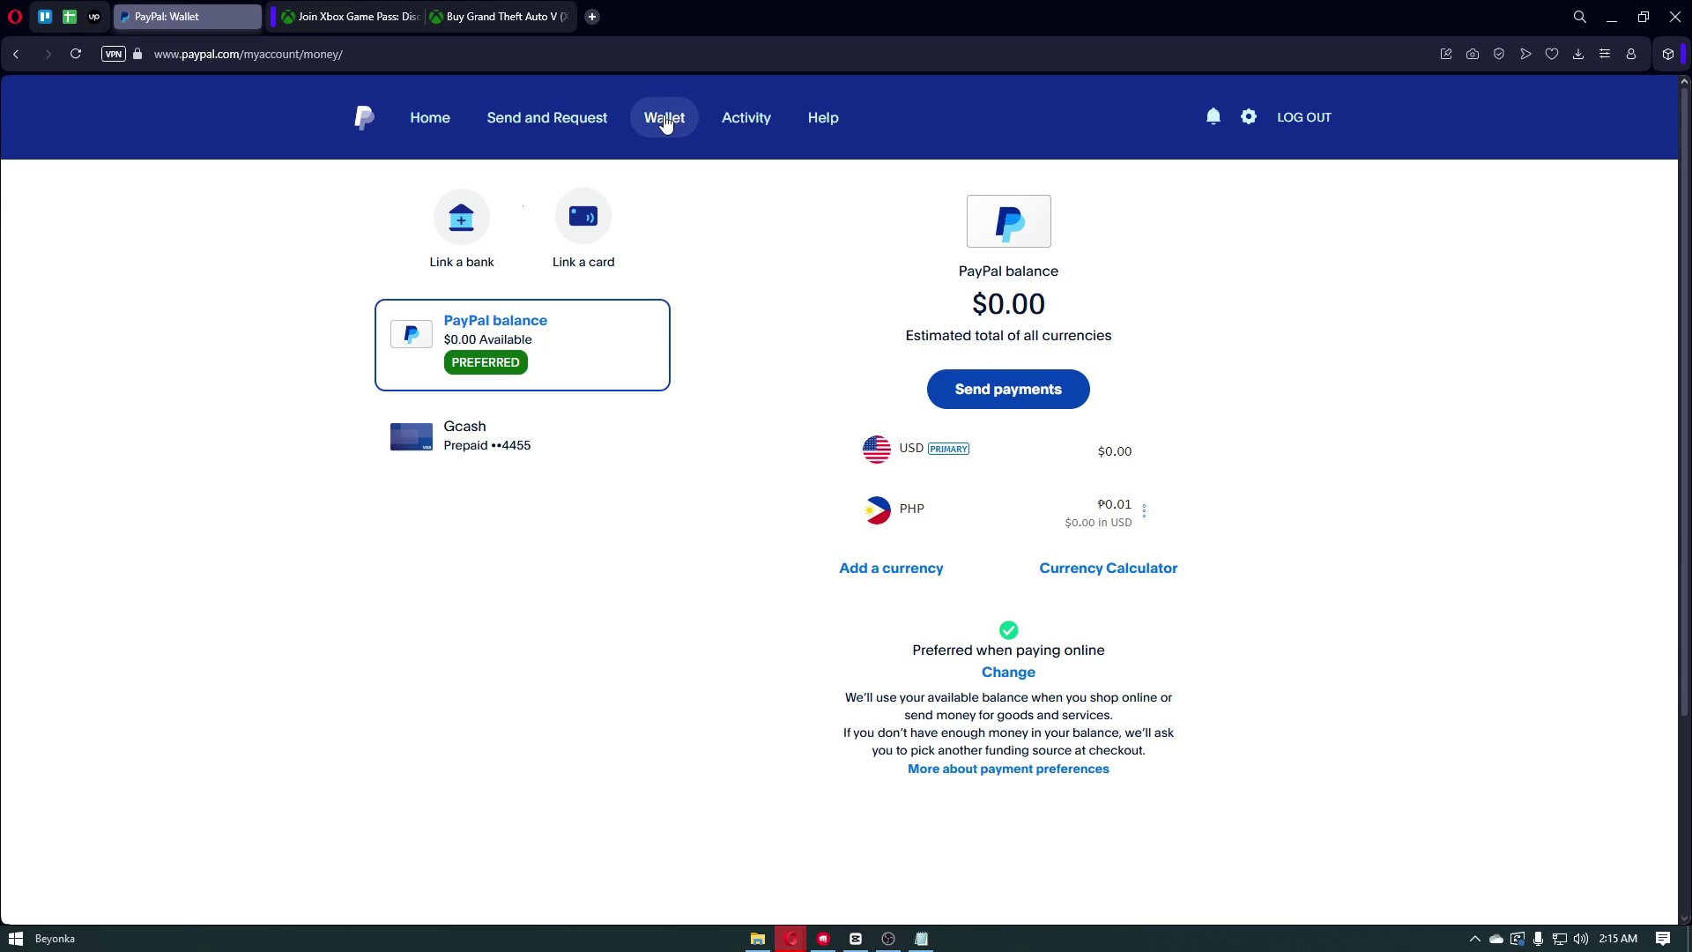
scroll(672, 400, down, 3)
scroll(654, 388, up, 3)
scroll(680, 489, down, 1)
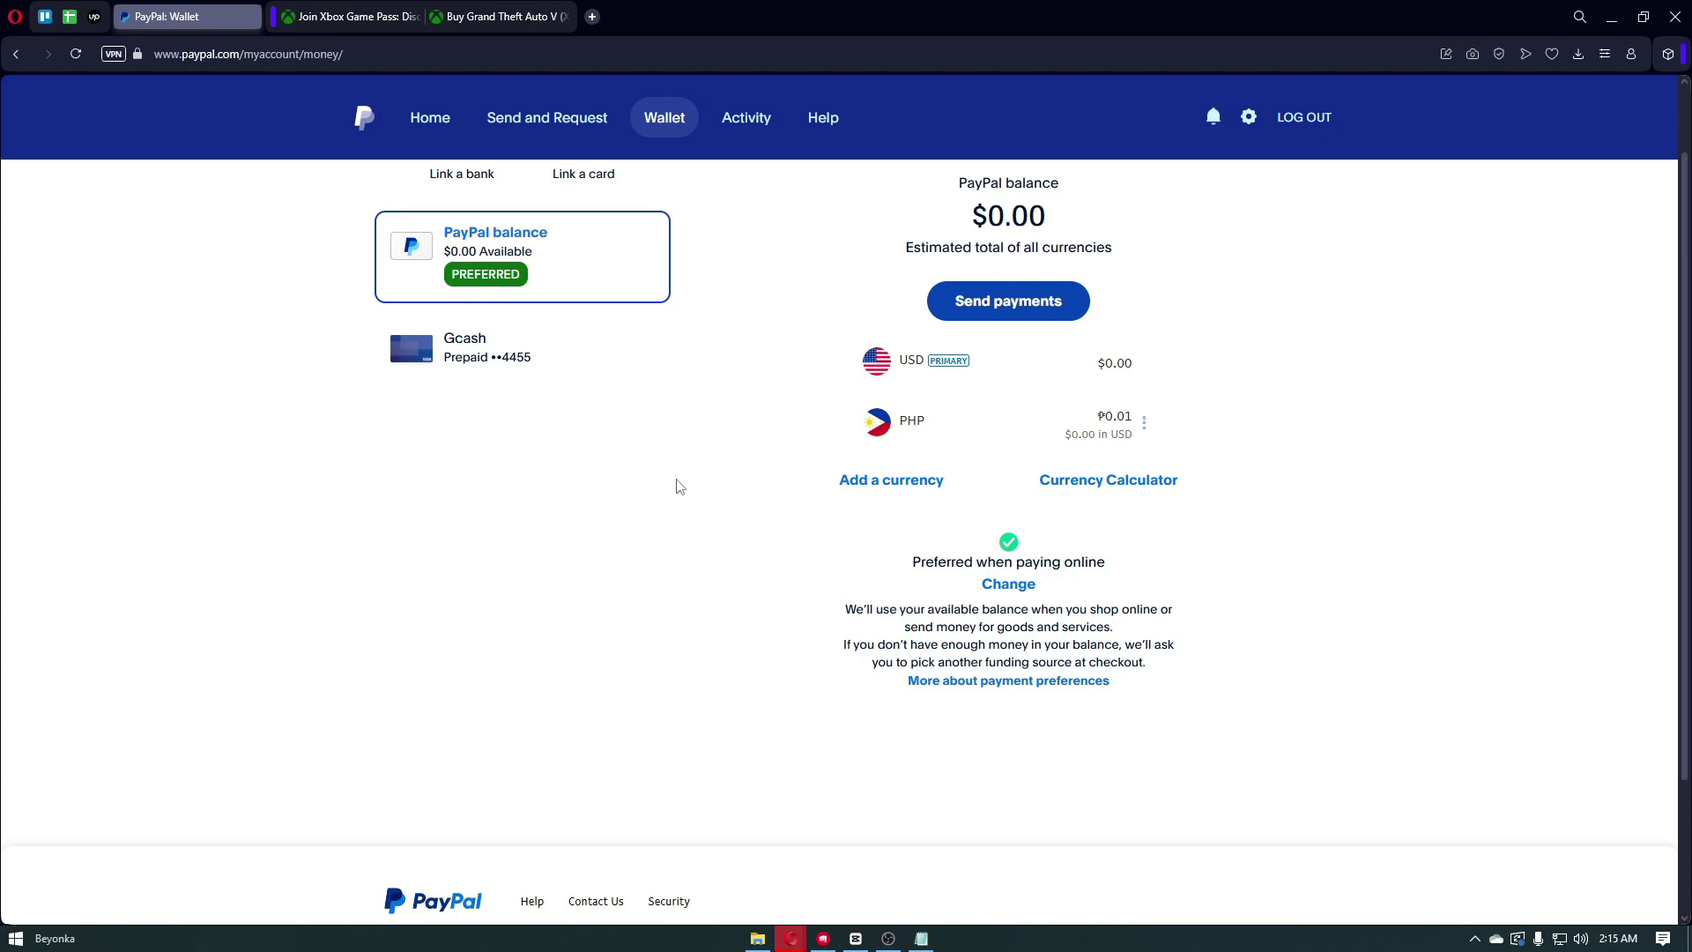
scroll(680, 488, down, 1)
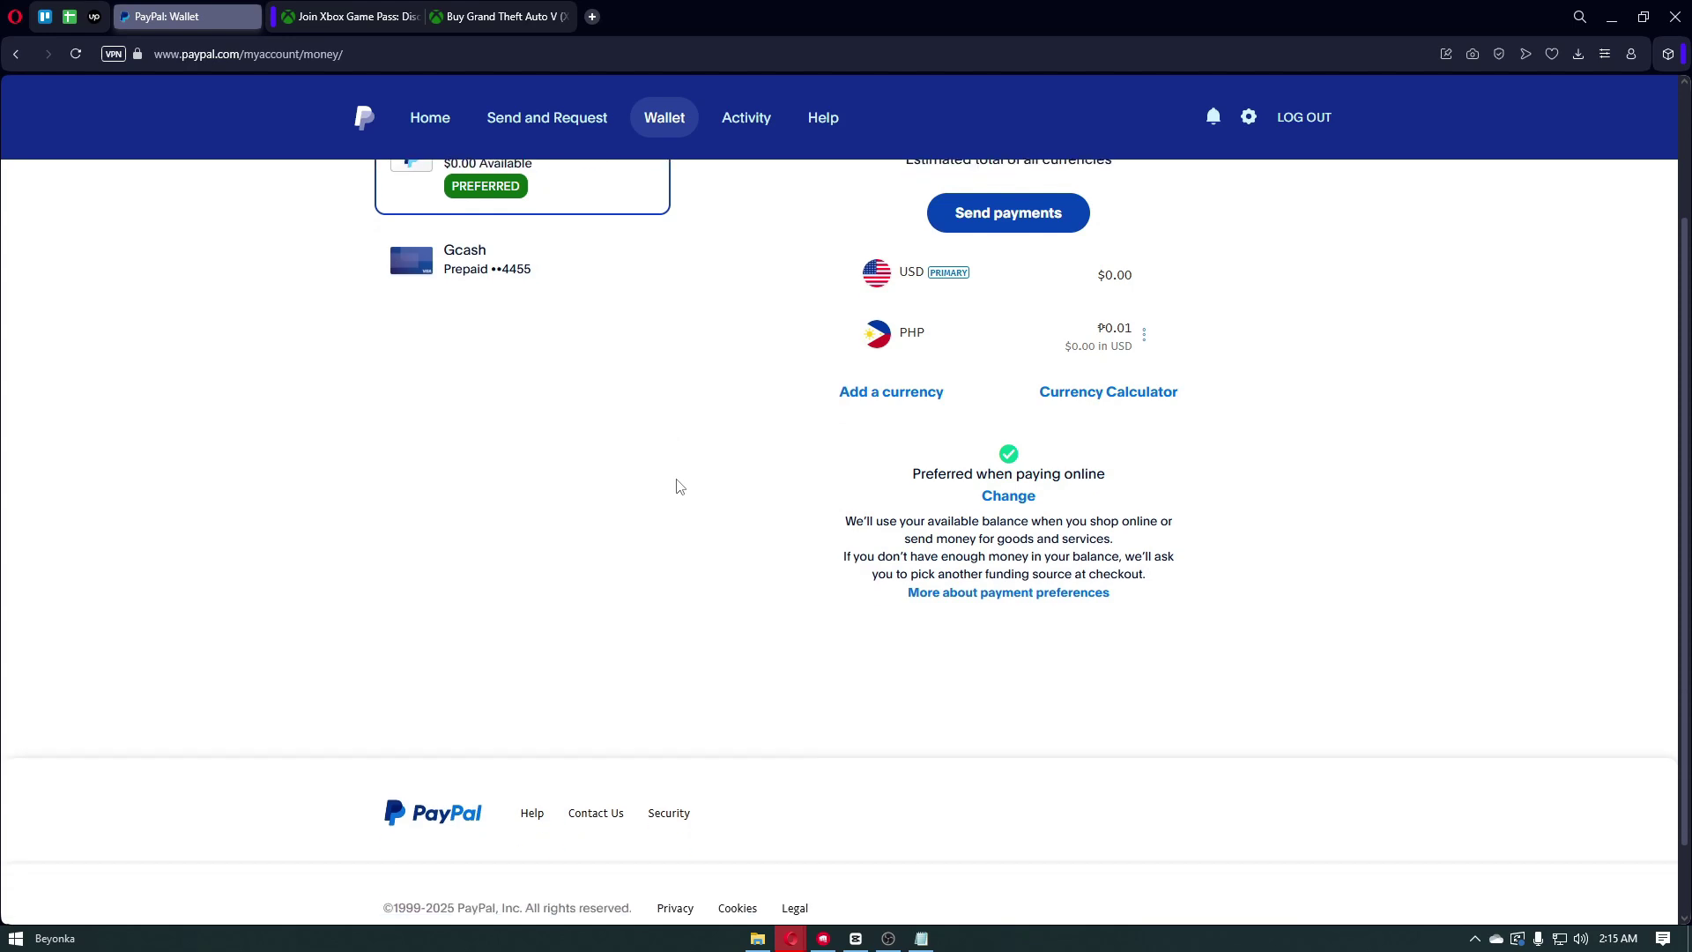
scroll(680, 487, up, 2)
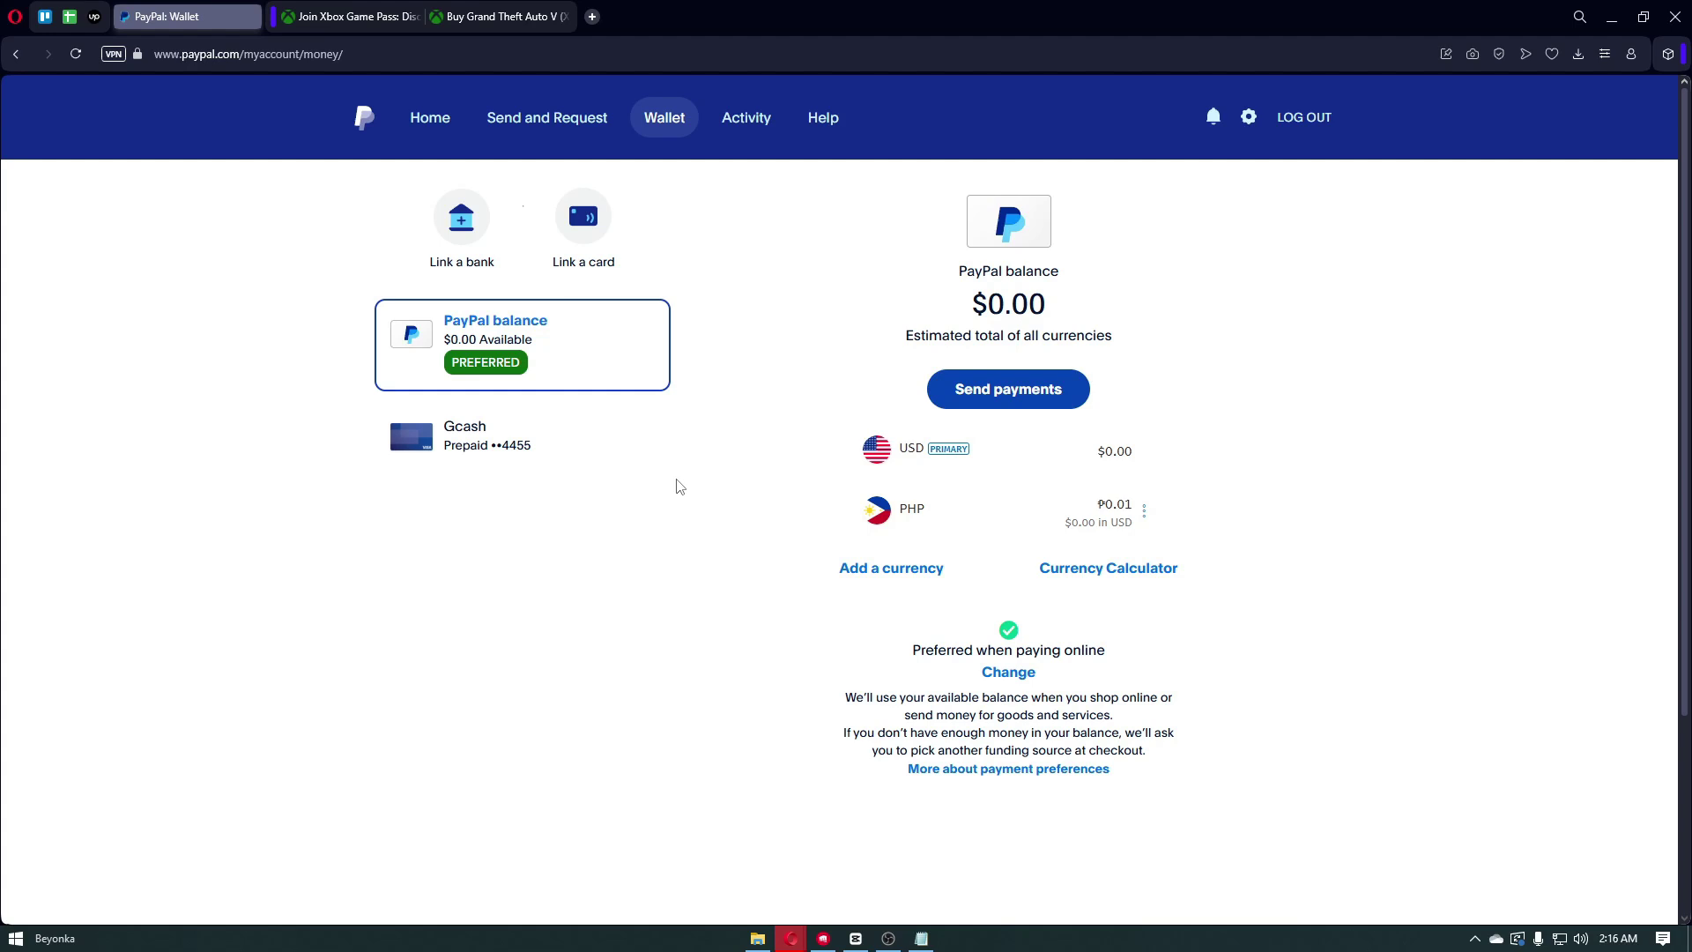
scroll(680, 488, down, 2)
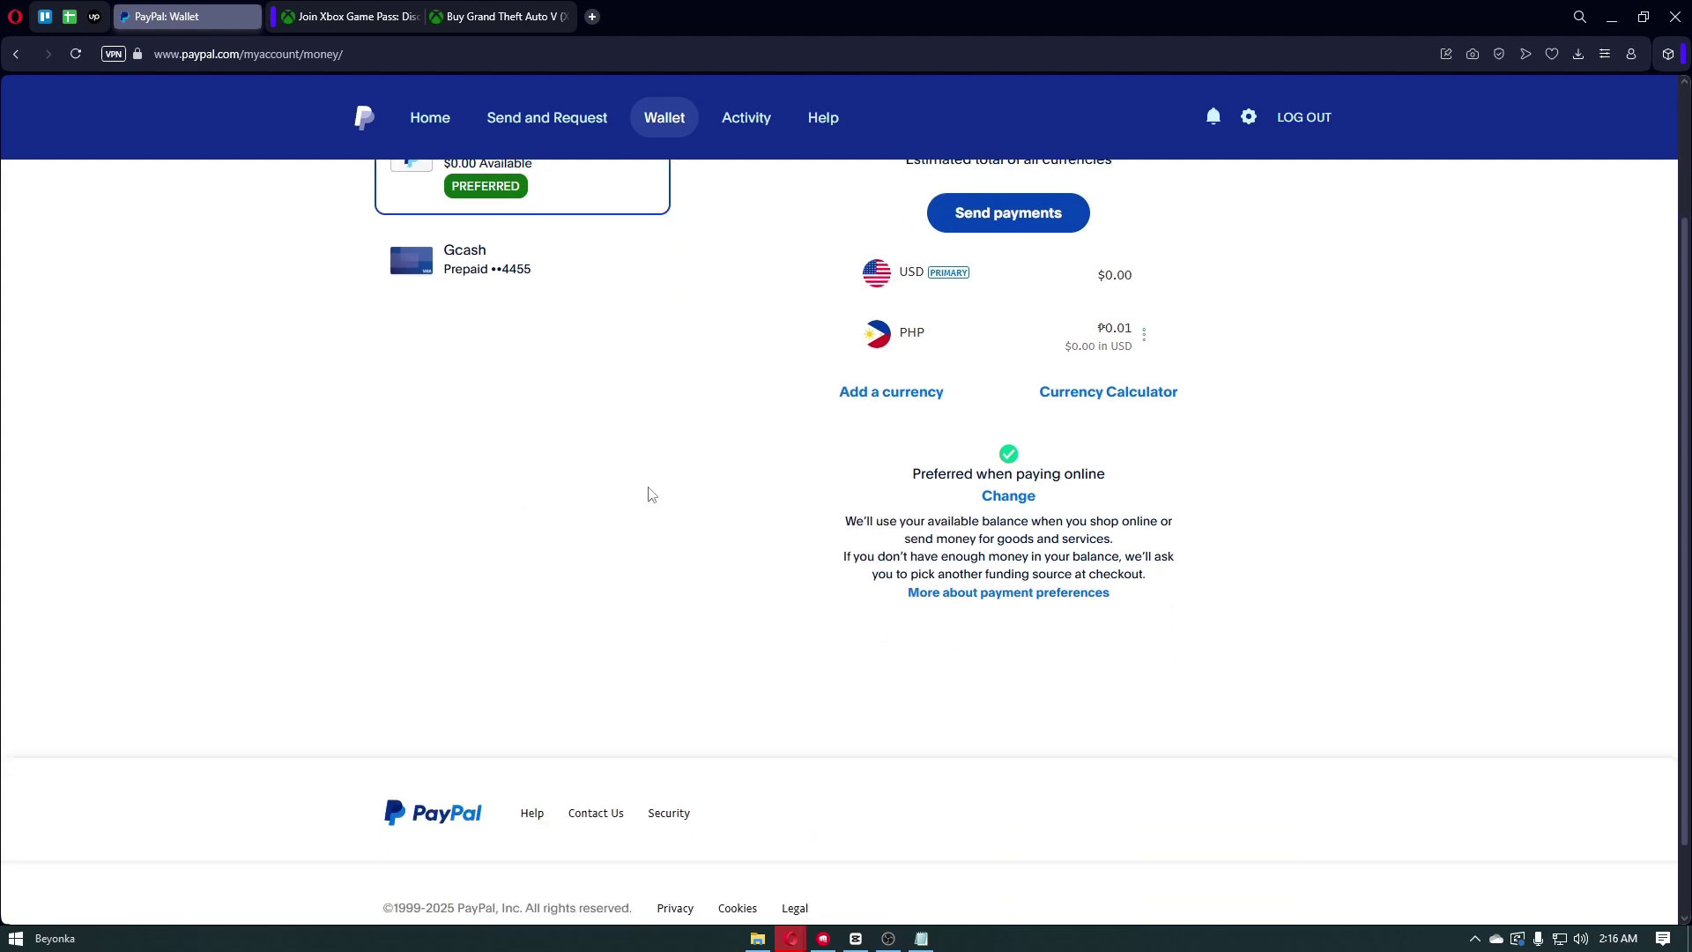
scroll(652, 495, up, 2)
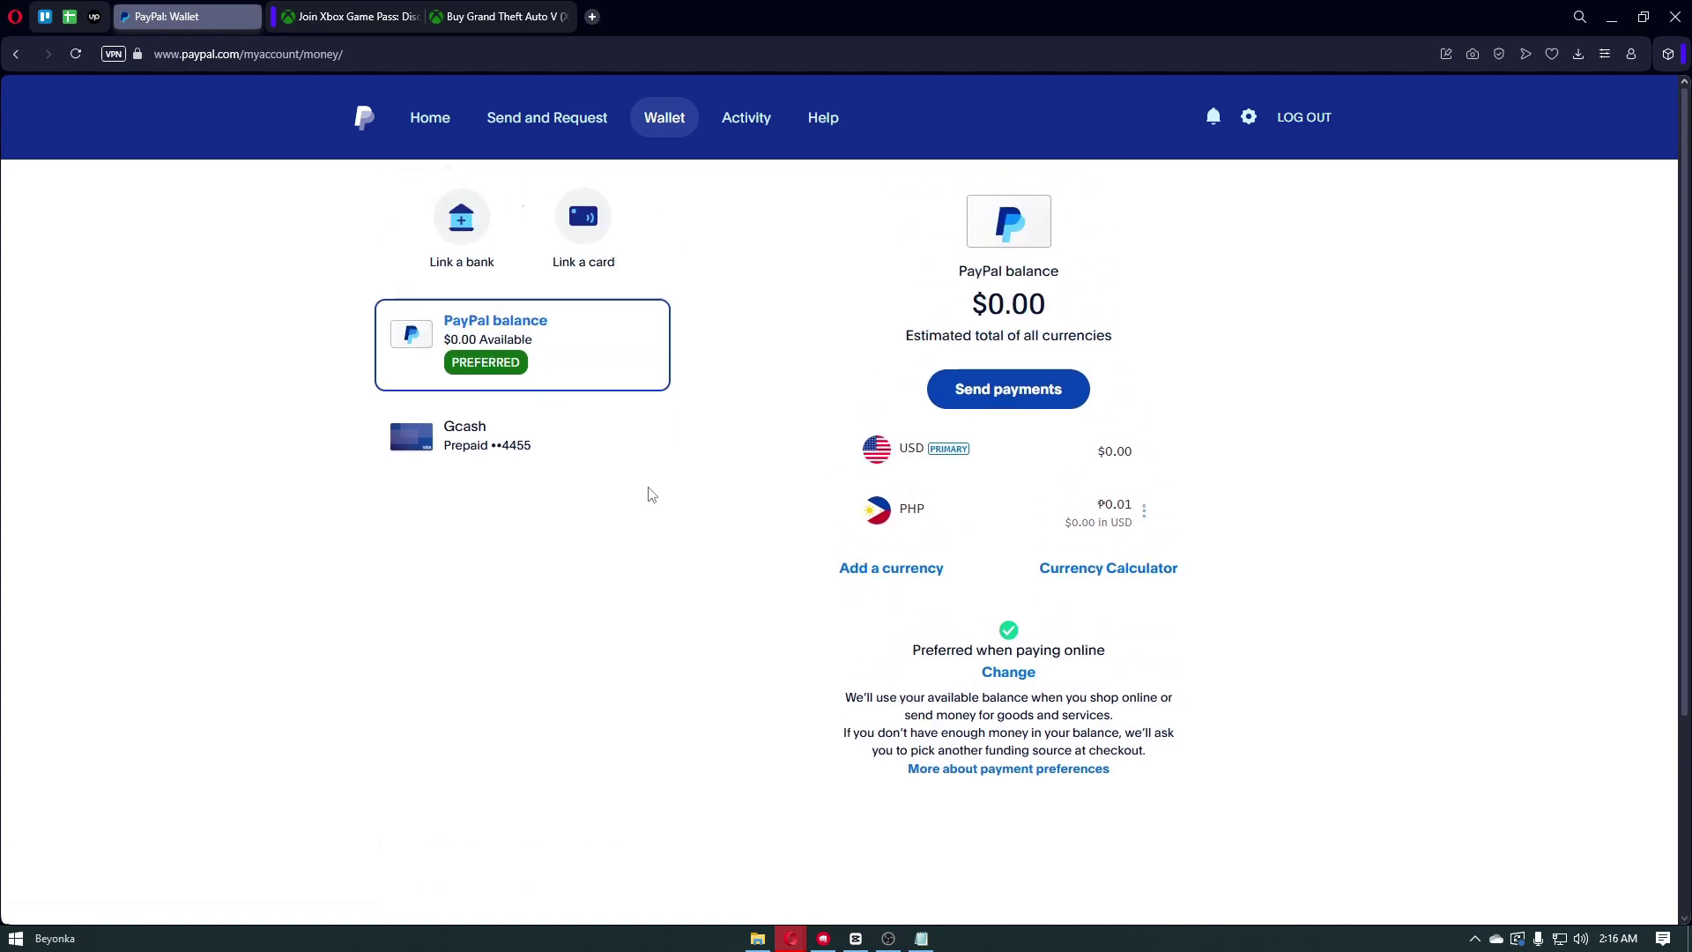